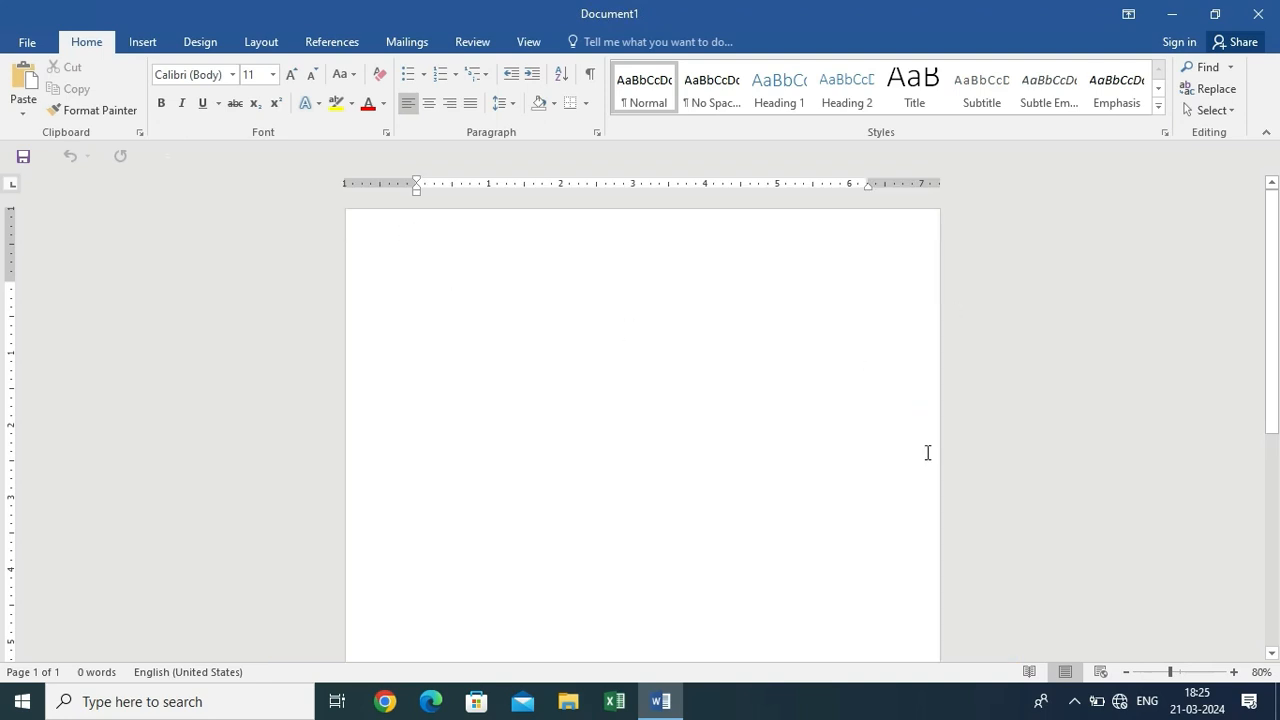
Set the paper size to Statement and turn the page to landscape orientation
click(264, 43)
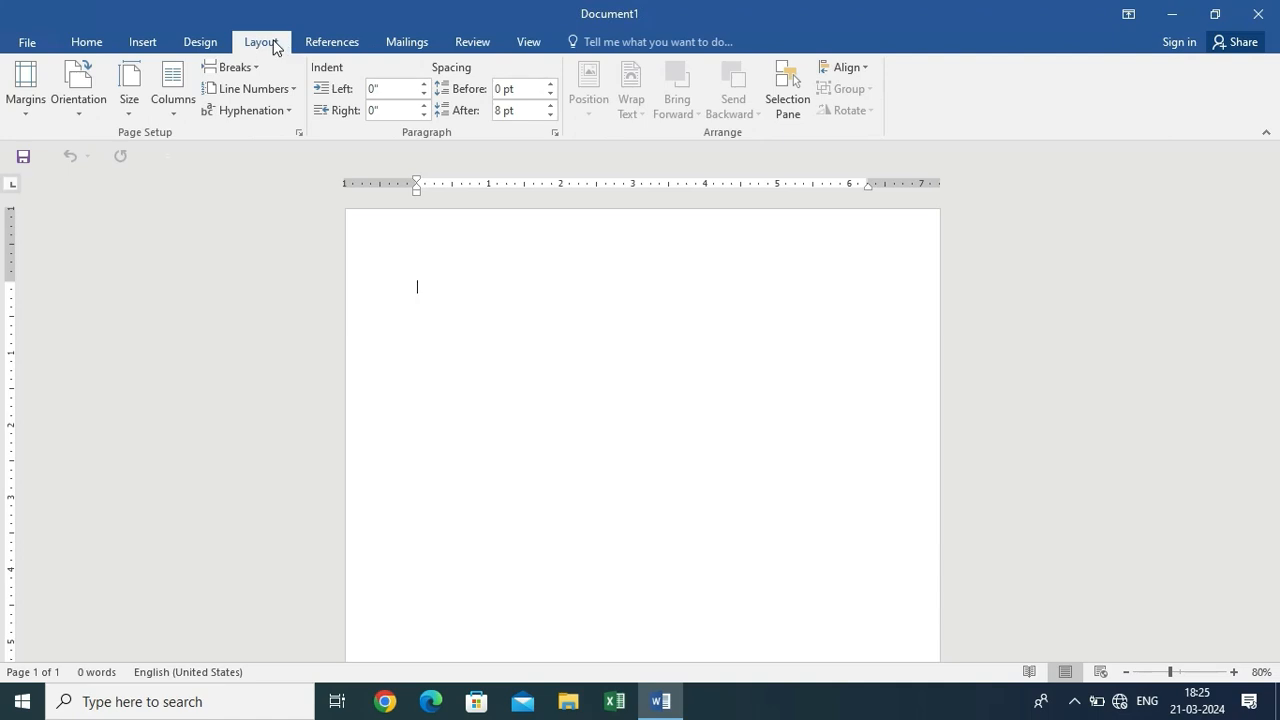
click(128, 112)
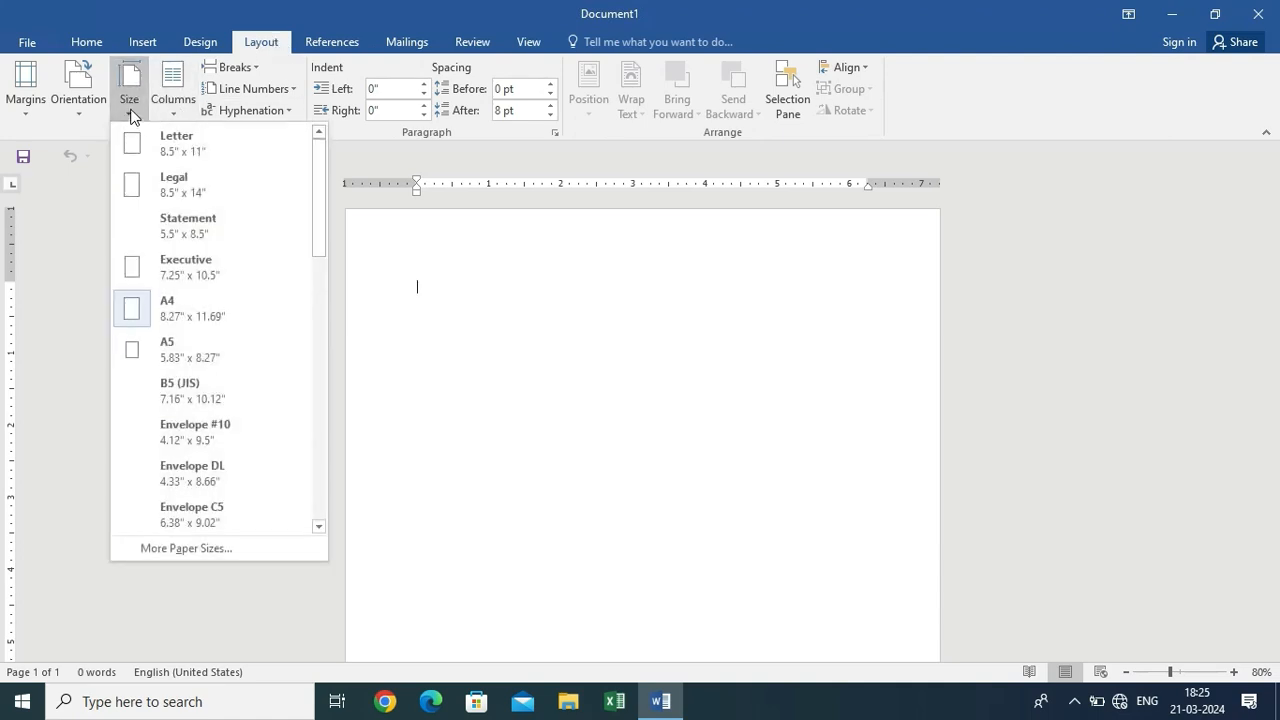
click(234, 225)
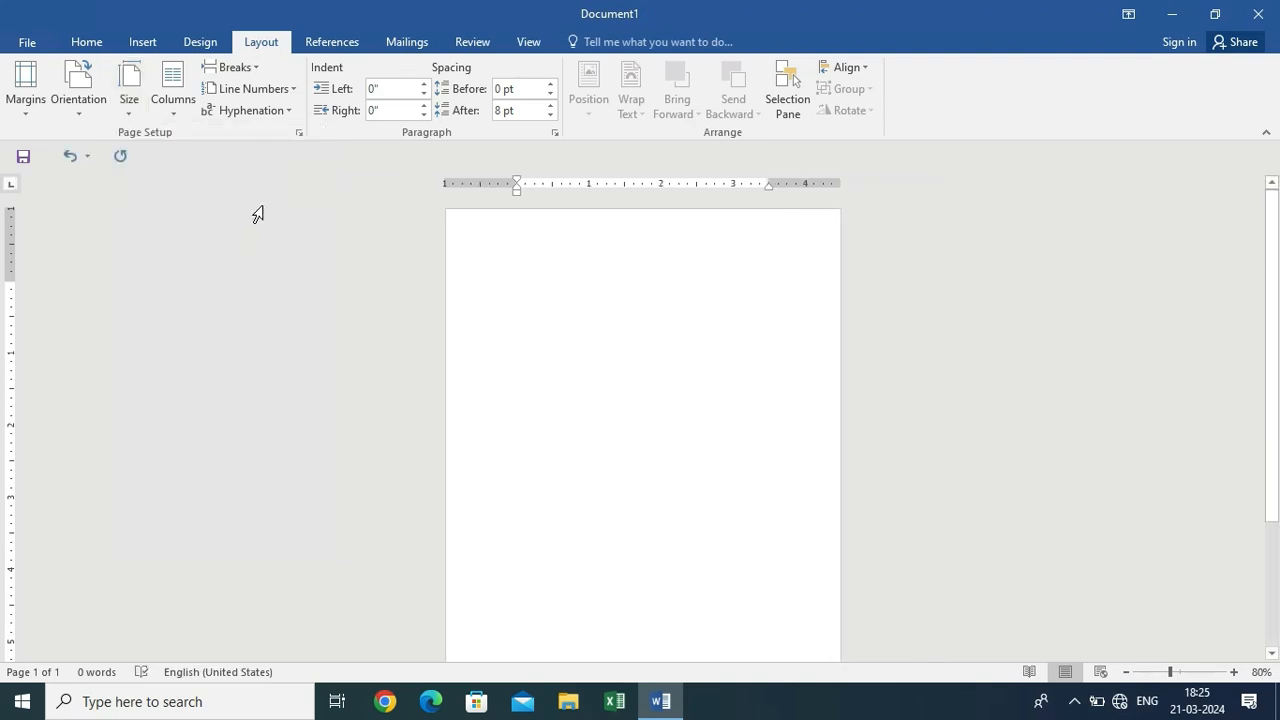
click(79, 102)
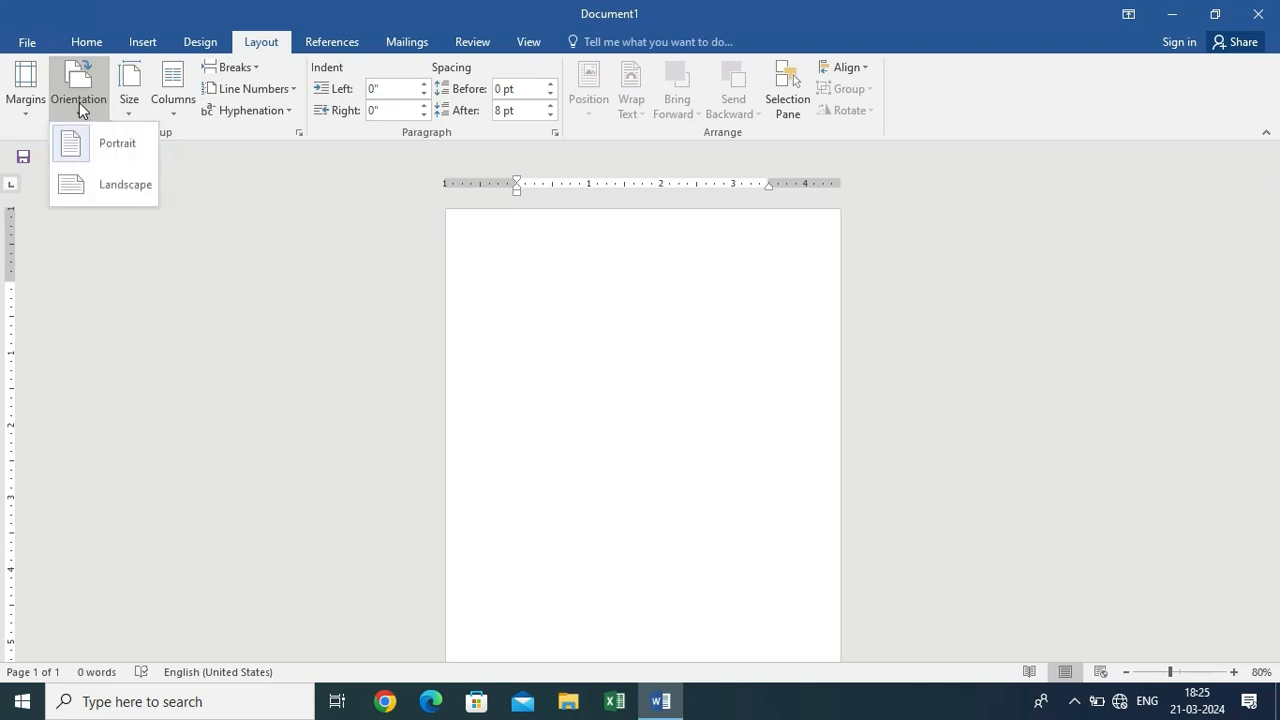
click(70, 186)
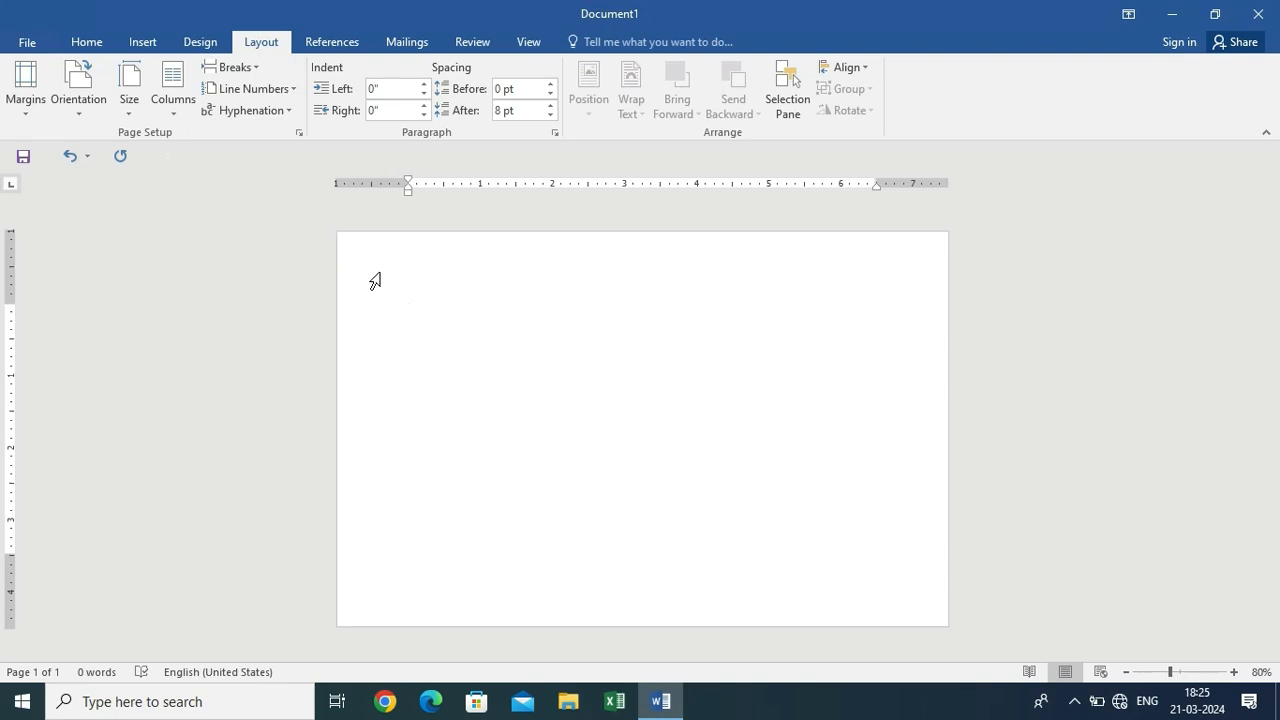
click(25, 88)
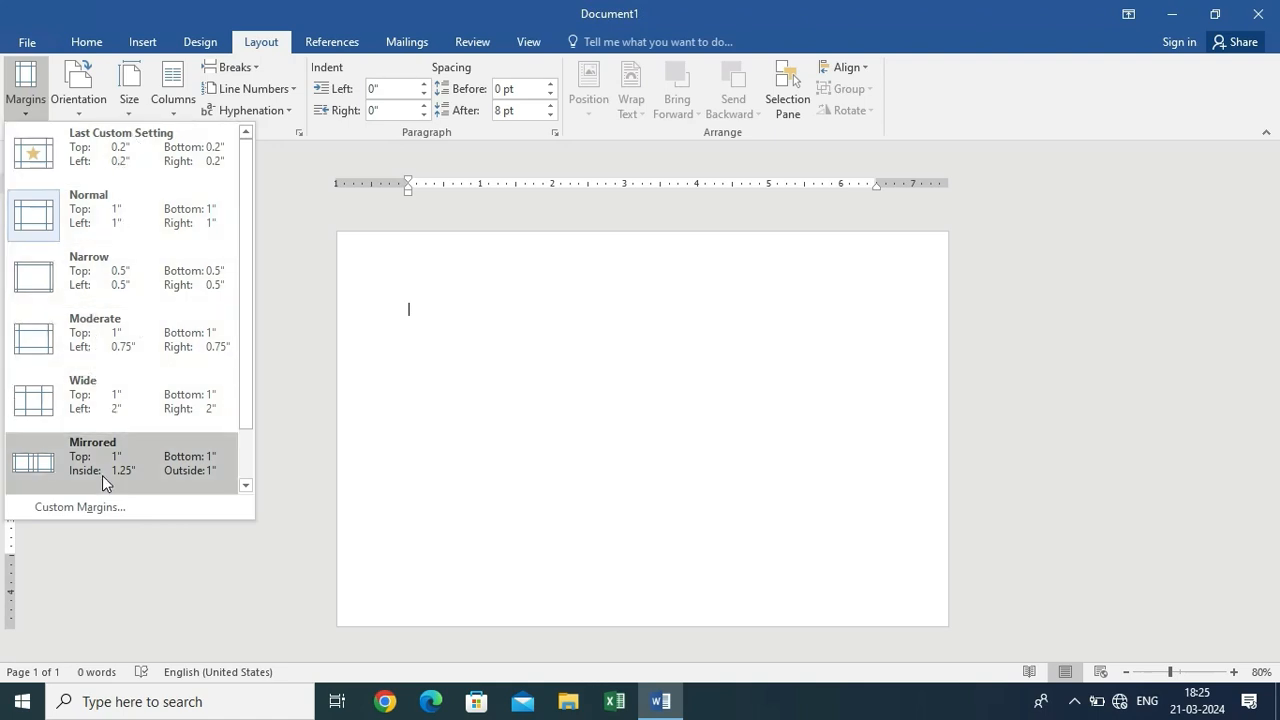
Set all page margins and the gutter to 0.2 inch, keeping them despite the printable-area warning
click(88, 508)
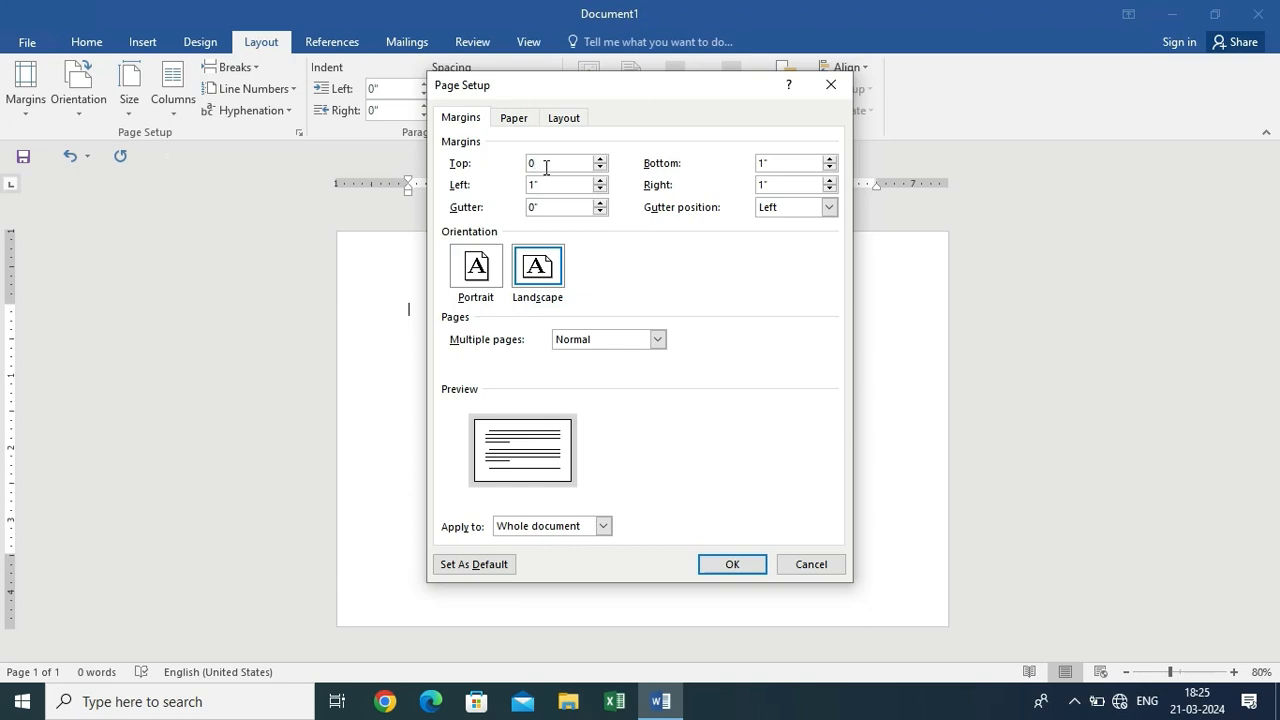
drag(559, 162, 481, 198)
text(0.2)
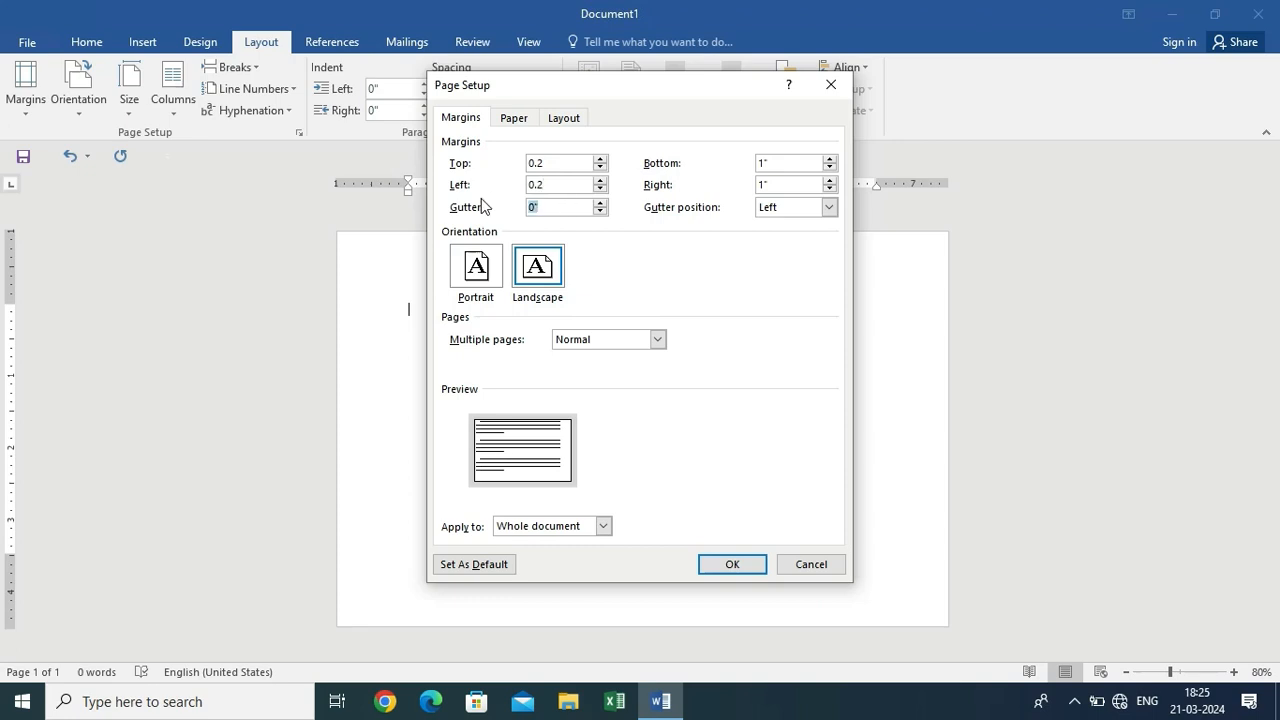
text(0.2)
drag(776, 166, 733, 184)
text(0.20.2)
click(733, 565)
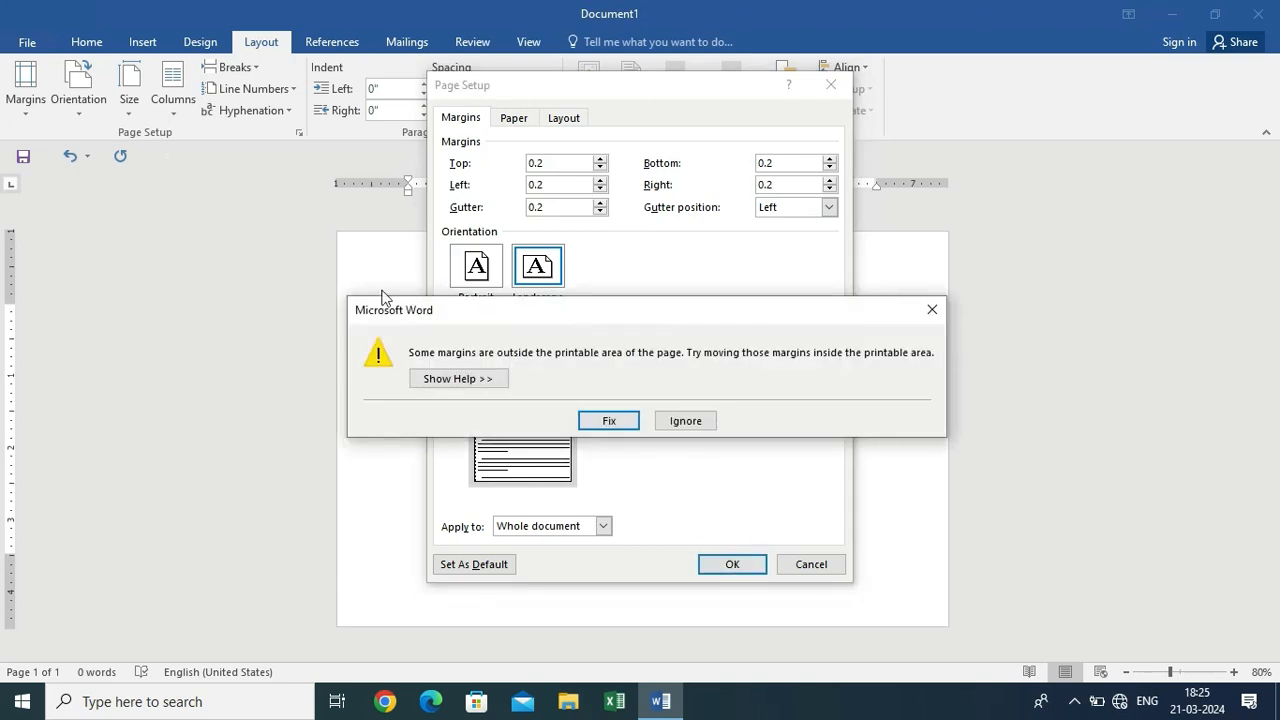
click(685, 421)
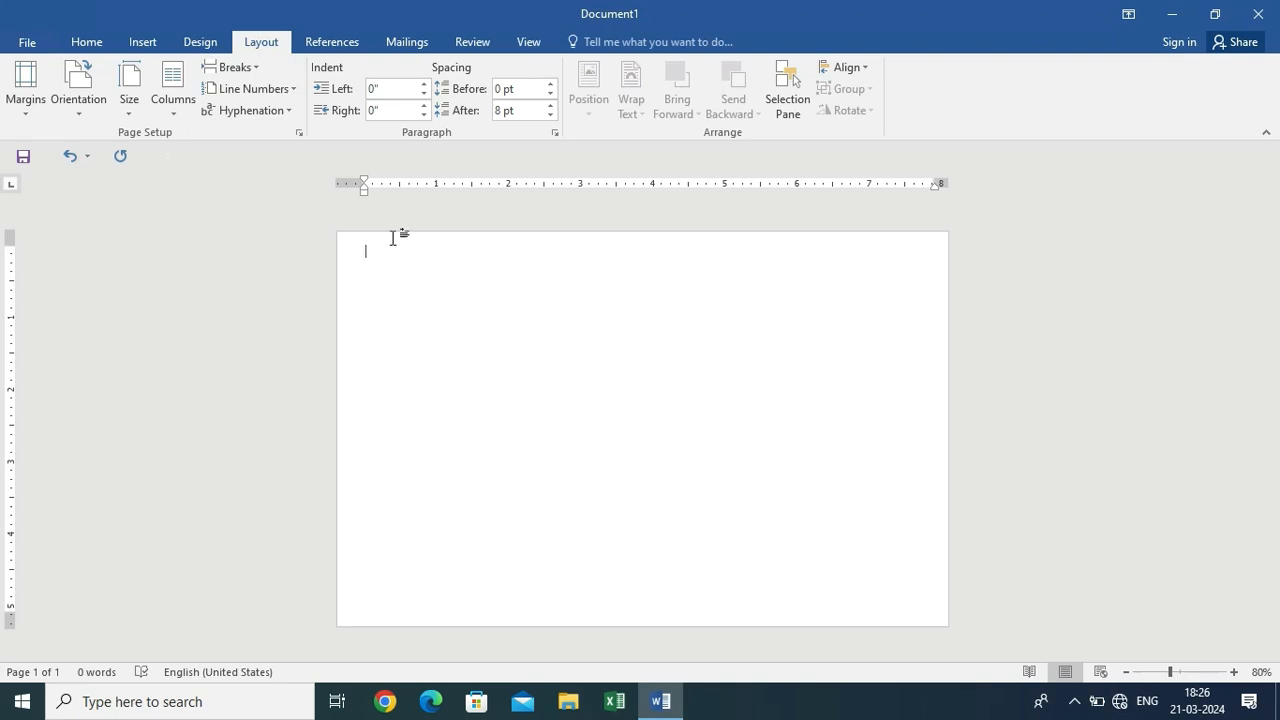
Frame the whole page with a double-line Box page border
click(201, 46)
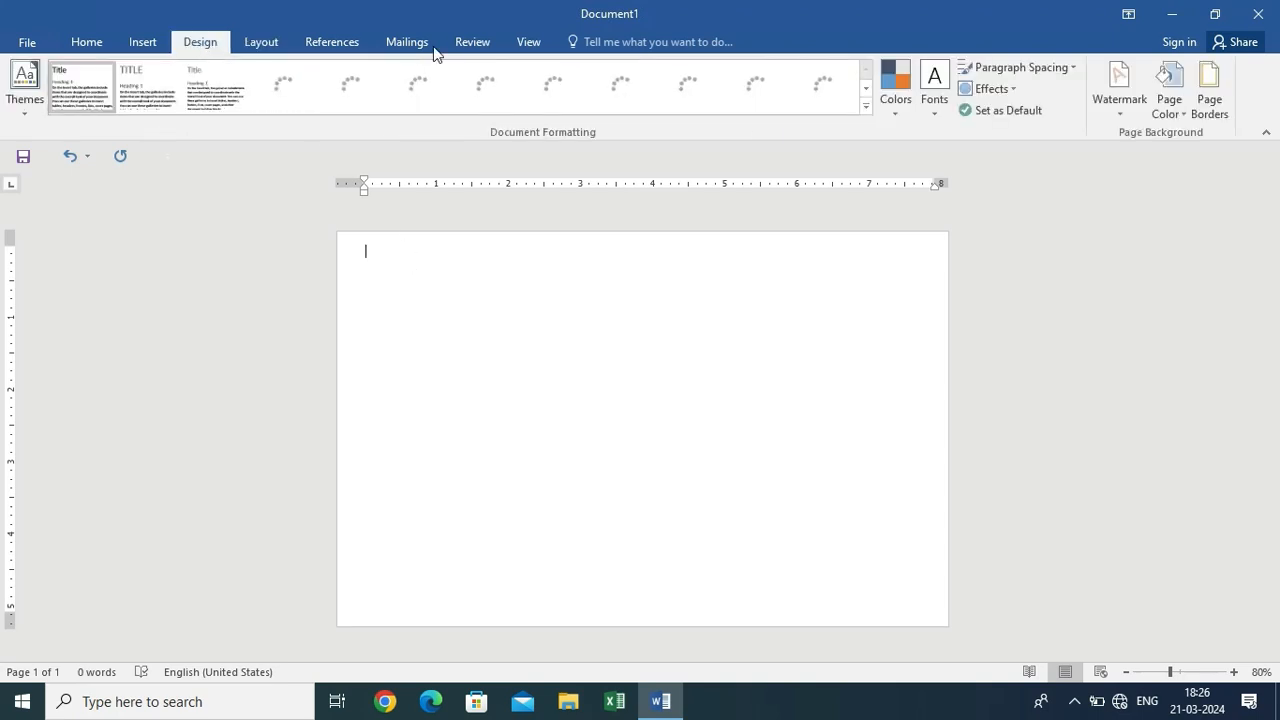
click(1218, 109)
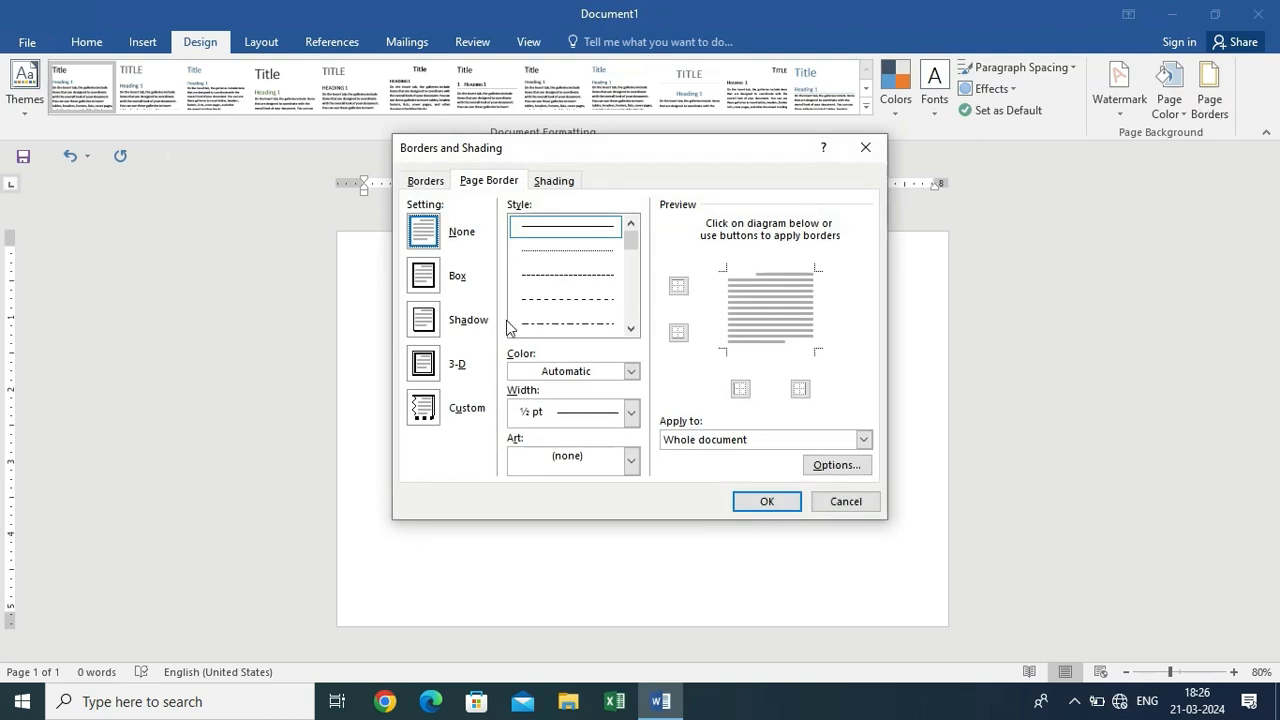
click(430, 282)
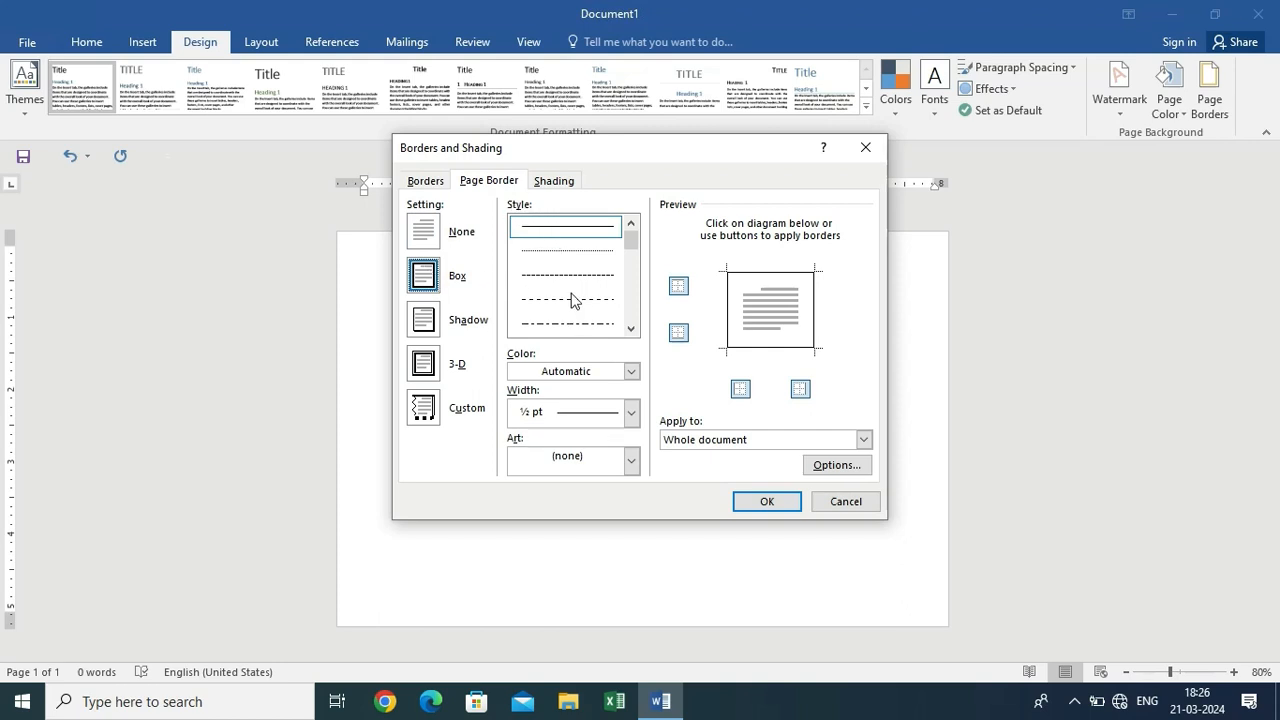
scroll(571, 271, down, 2)
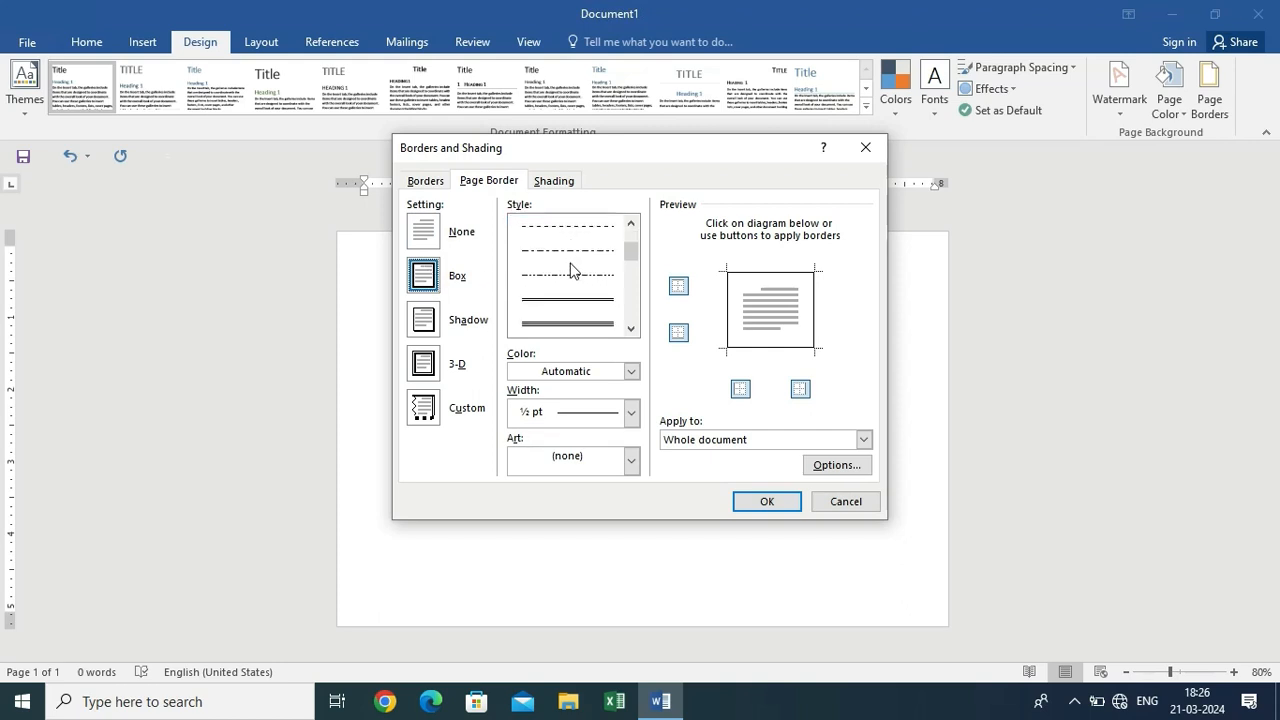
click(565, 300)
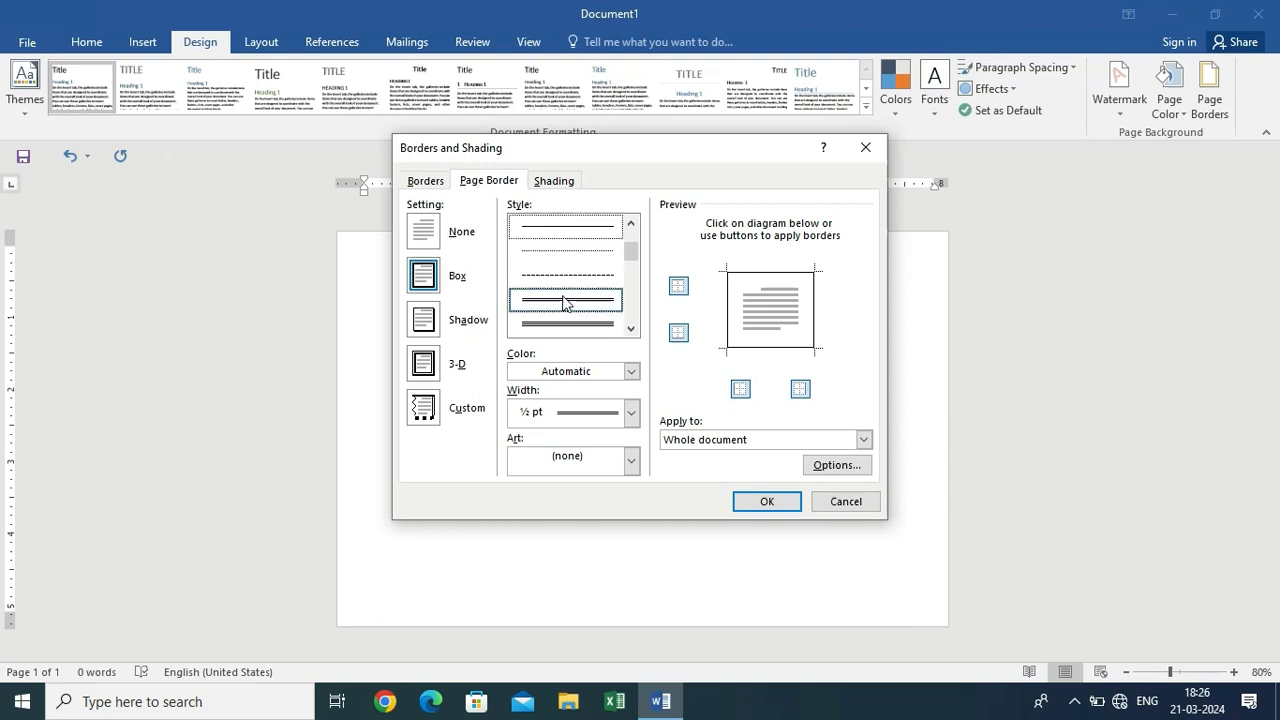
click(784, 507)
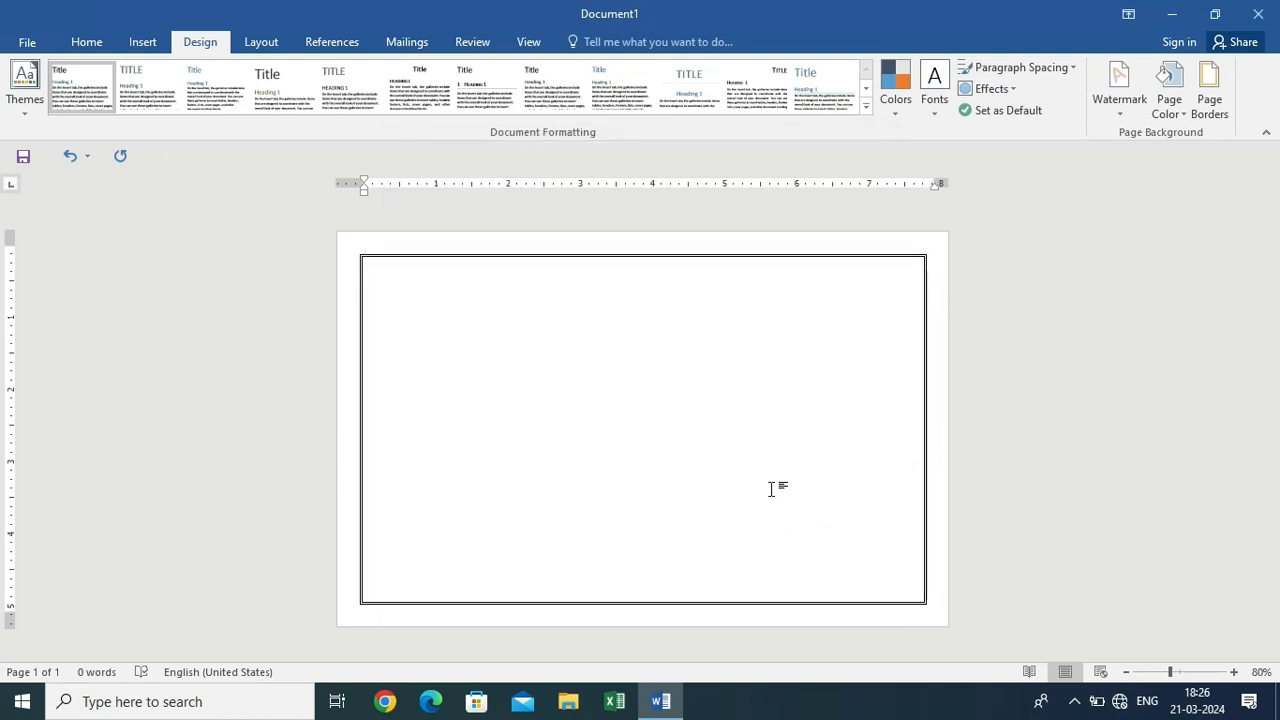
click(143, 44)
click(263, 104)
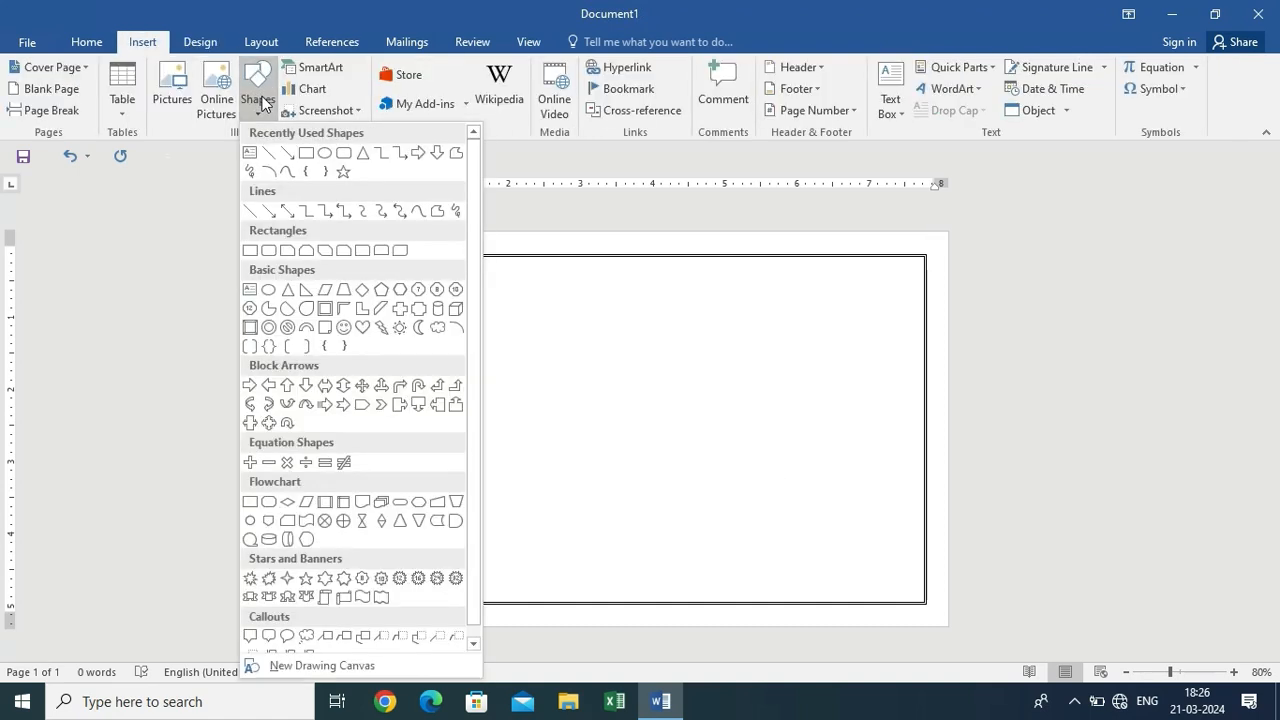
Draw a black rounded-rectangle pill at the page's top-left and start adding text inside it
click(344, 155)
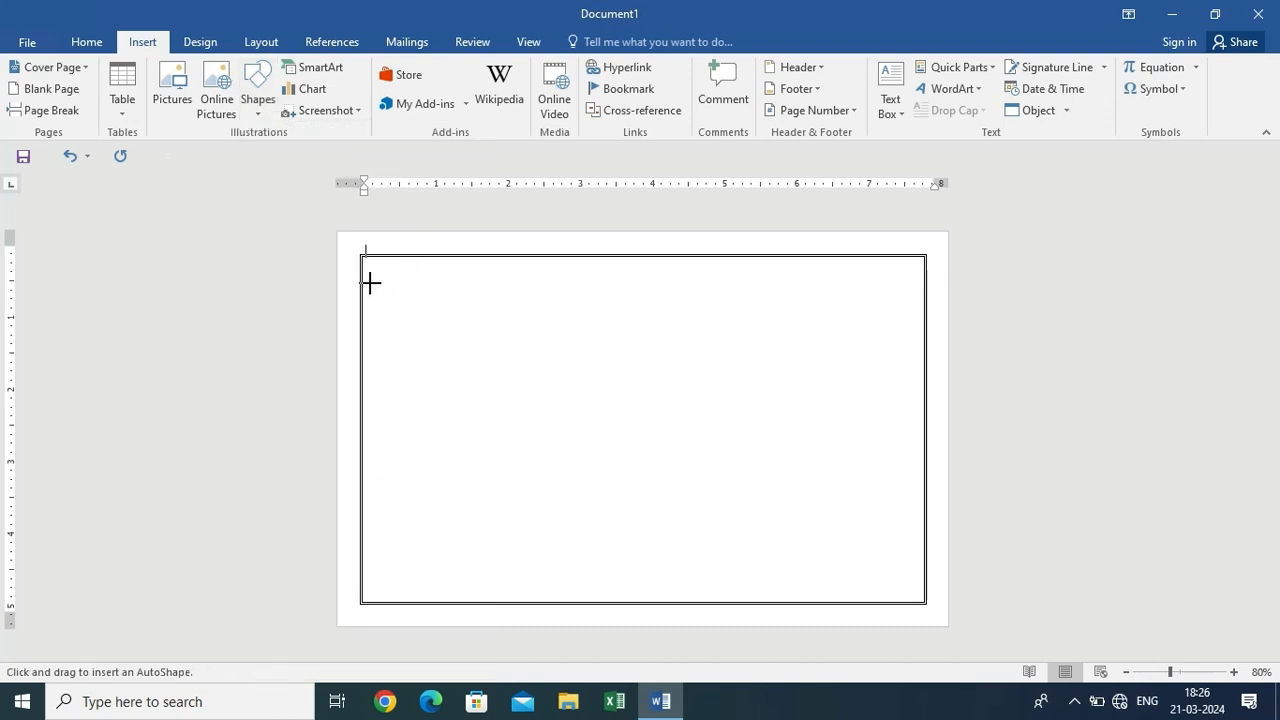
drag(367, 277, 638, 376)
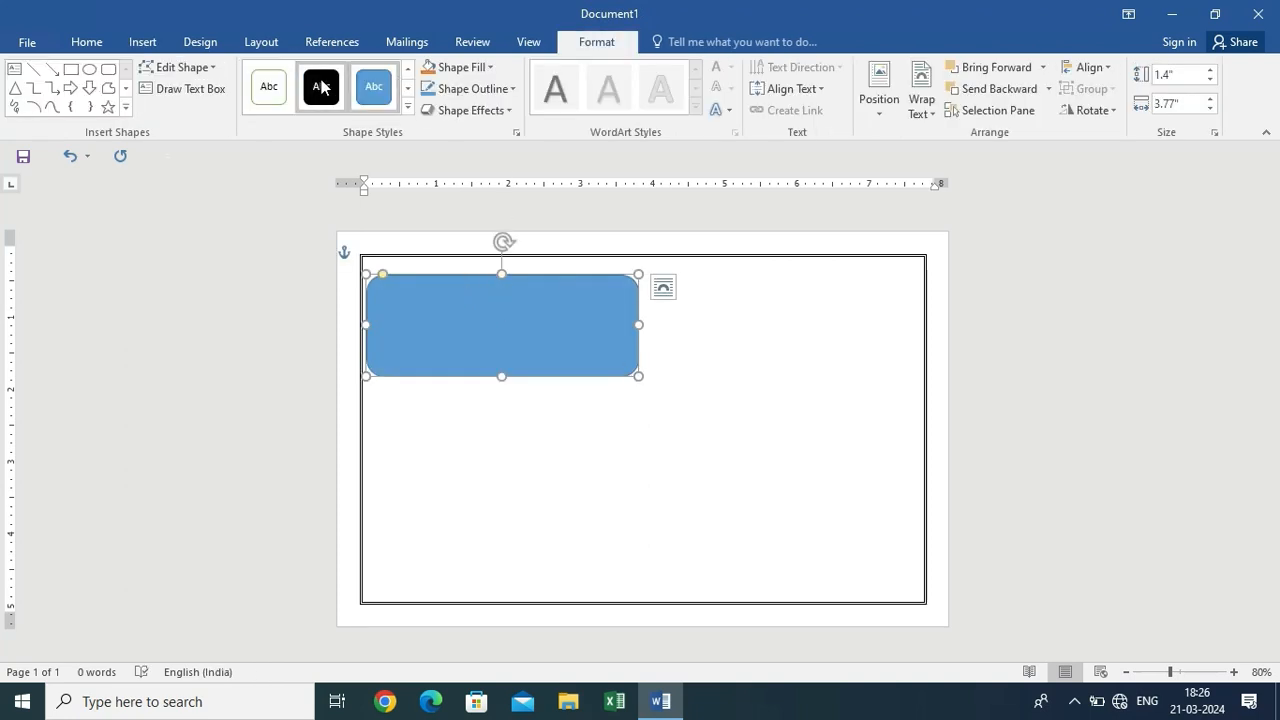
click(321, 87)
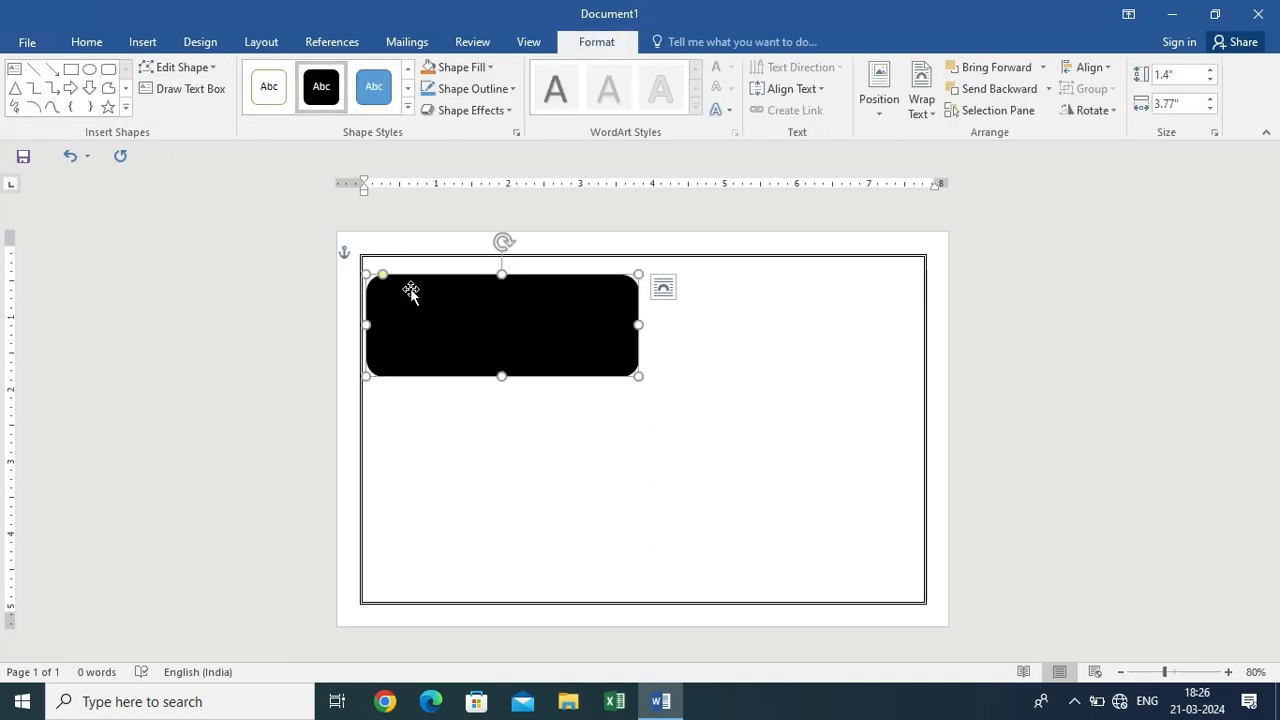
drag(383, 275, 491, 287)
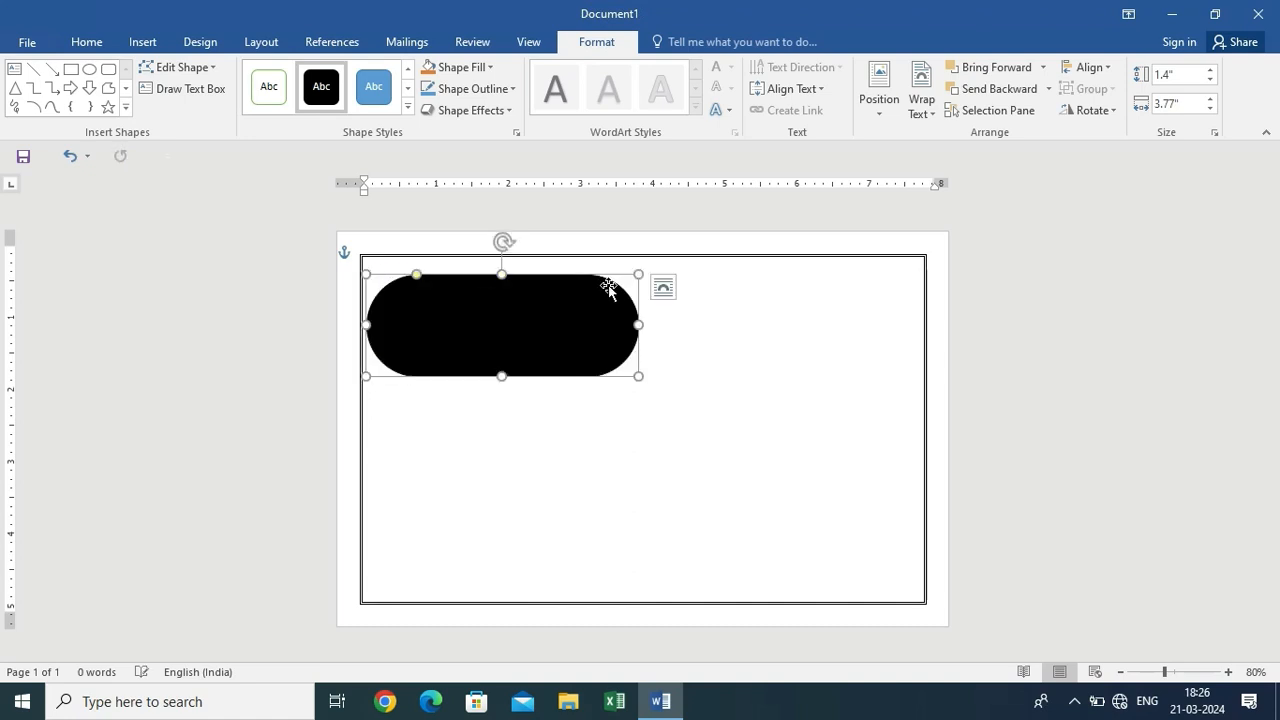
right_click(504, 295)
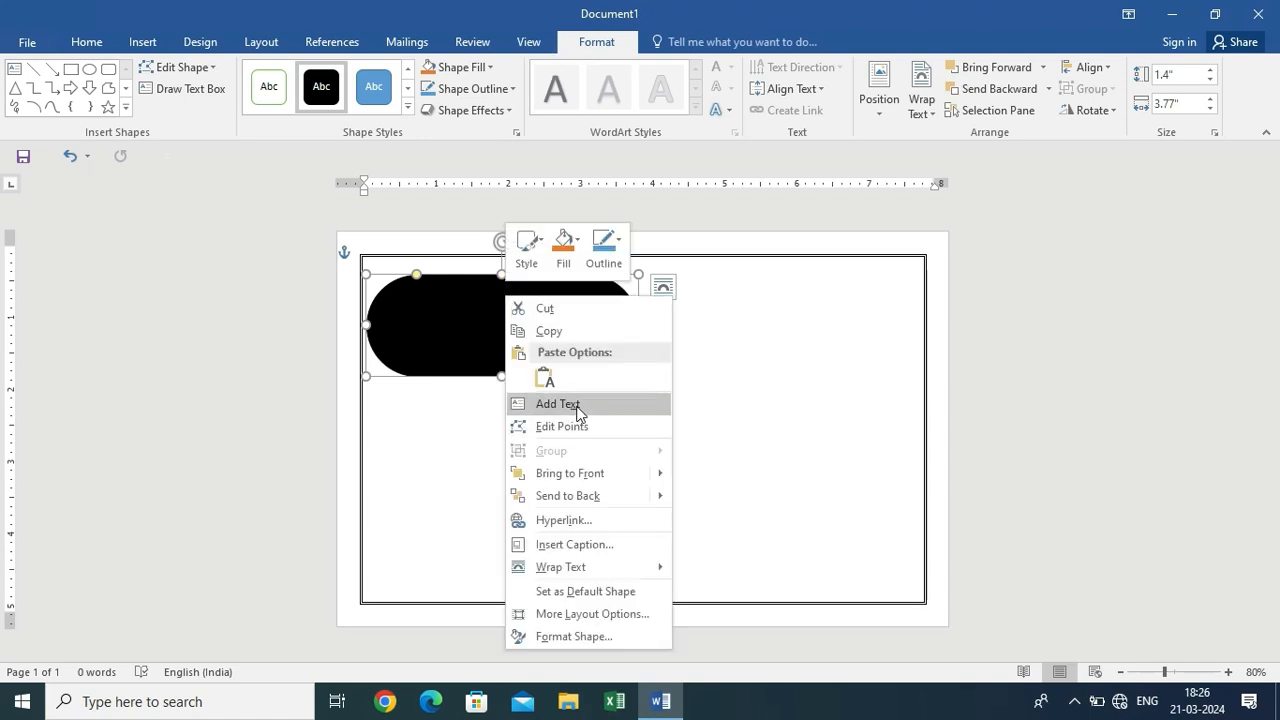
click(566, 404)
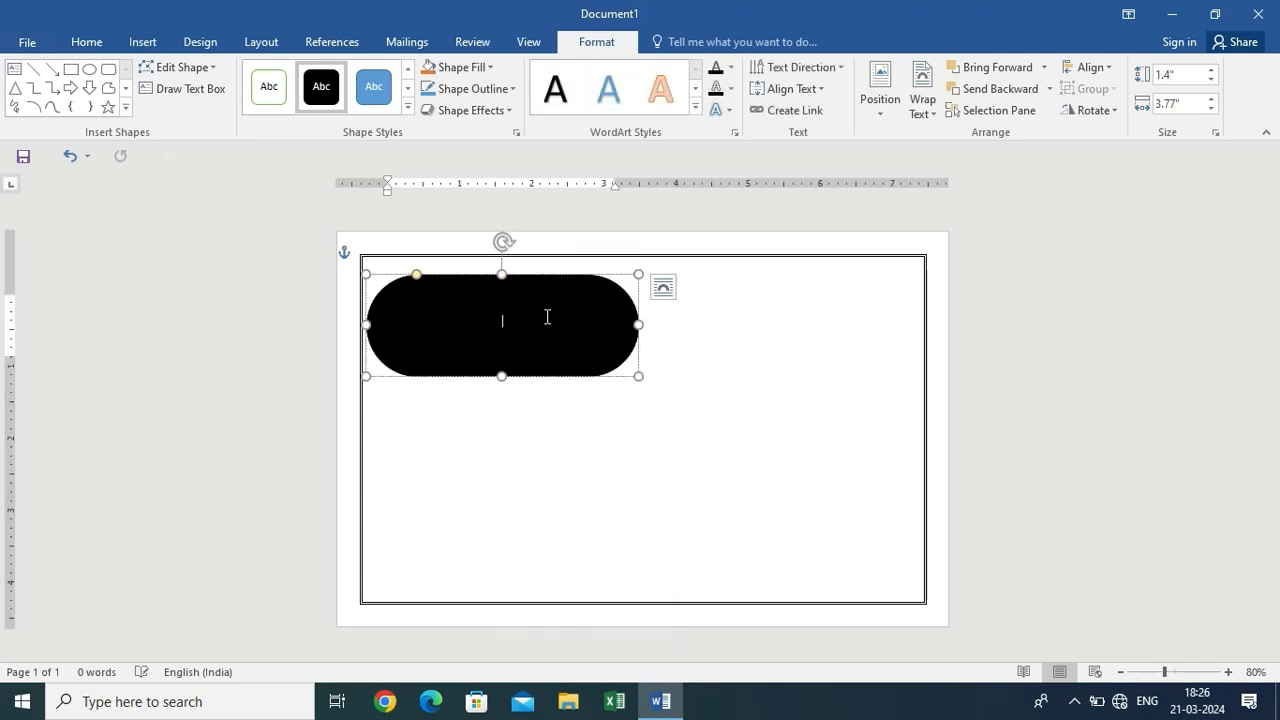
Type 'NAVEEN TRADERS' and 'Chennai - 001' on two lines in the banner, in 16 pt Arial Black
click(100, 46)
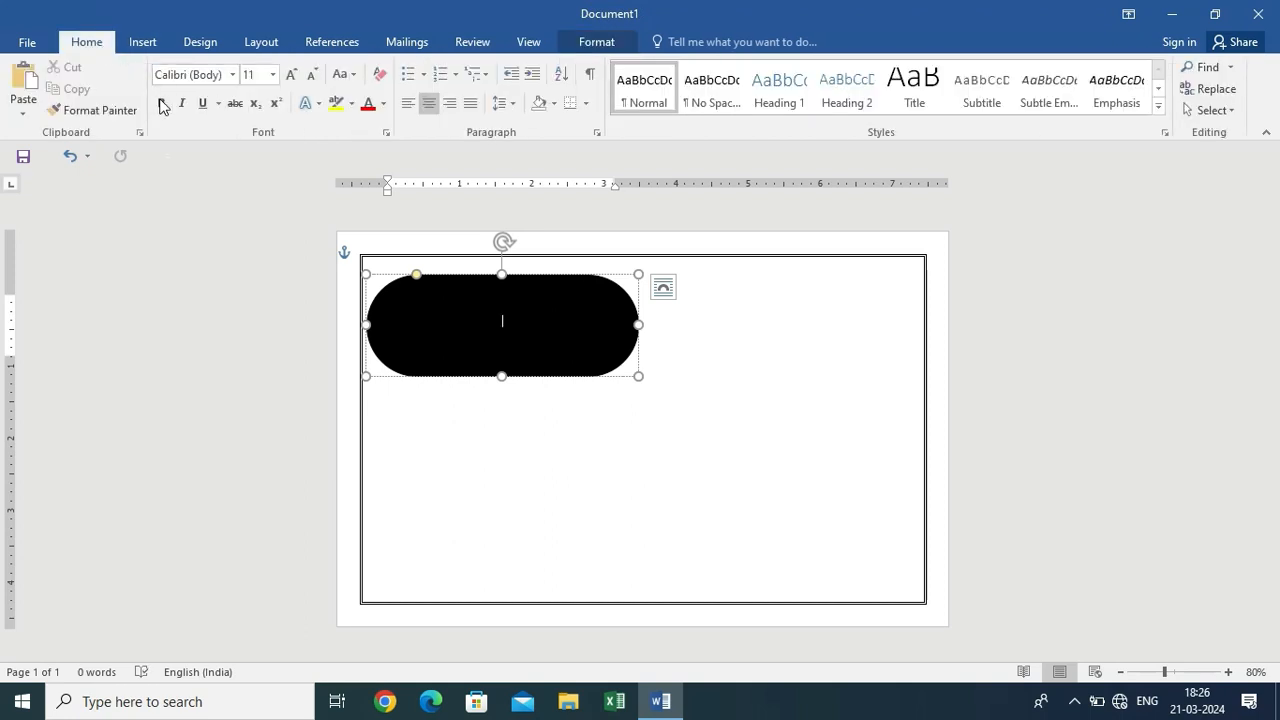
click(236, 82)
click(263, 185)
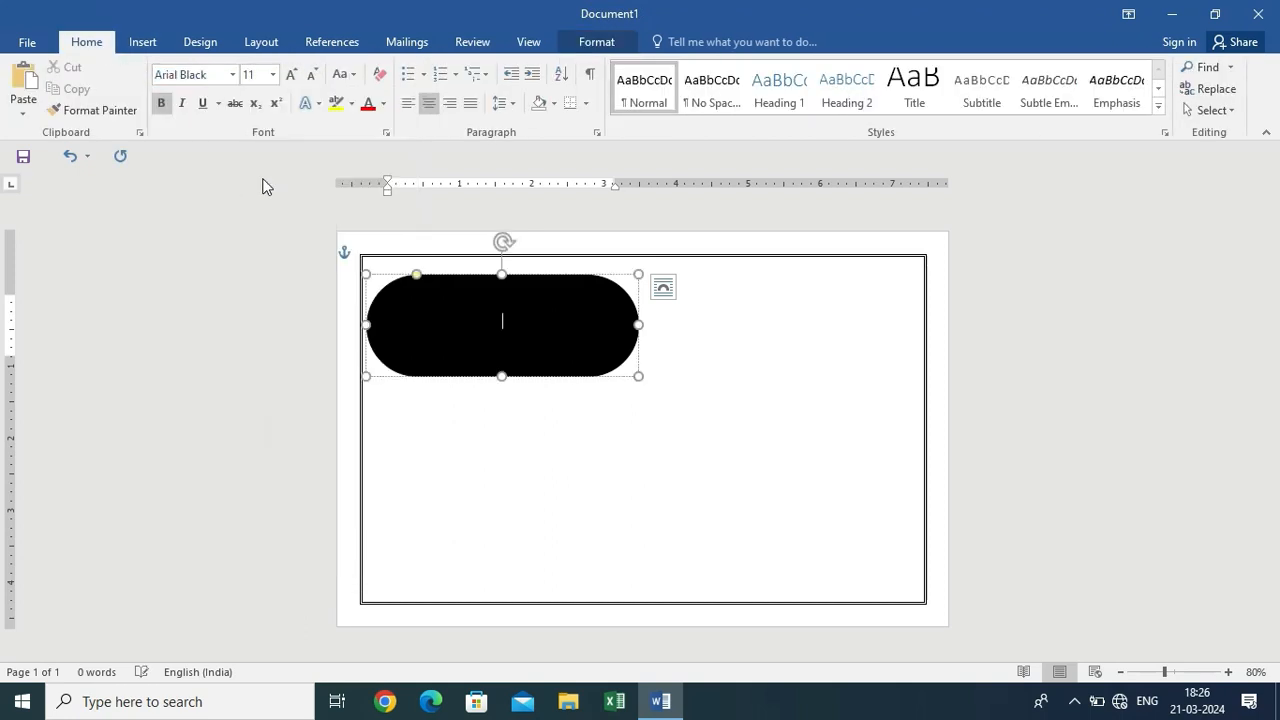
click(293, 76)
click(293, 76)
click(293, 76)
text(NAVE)
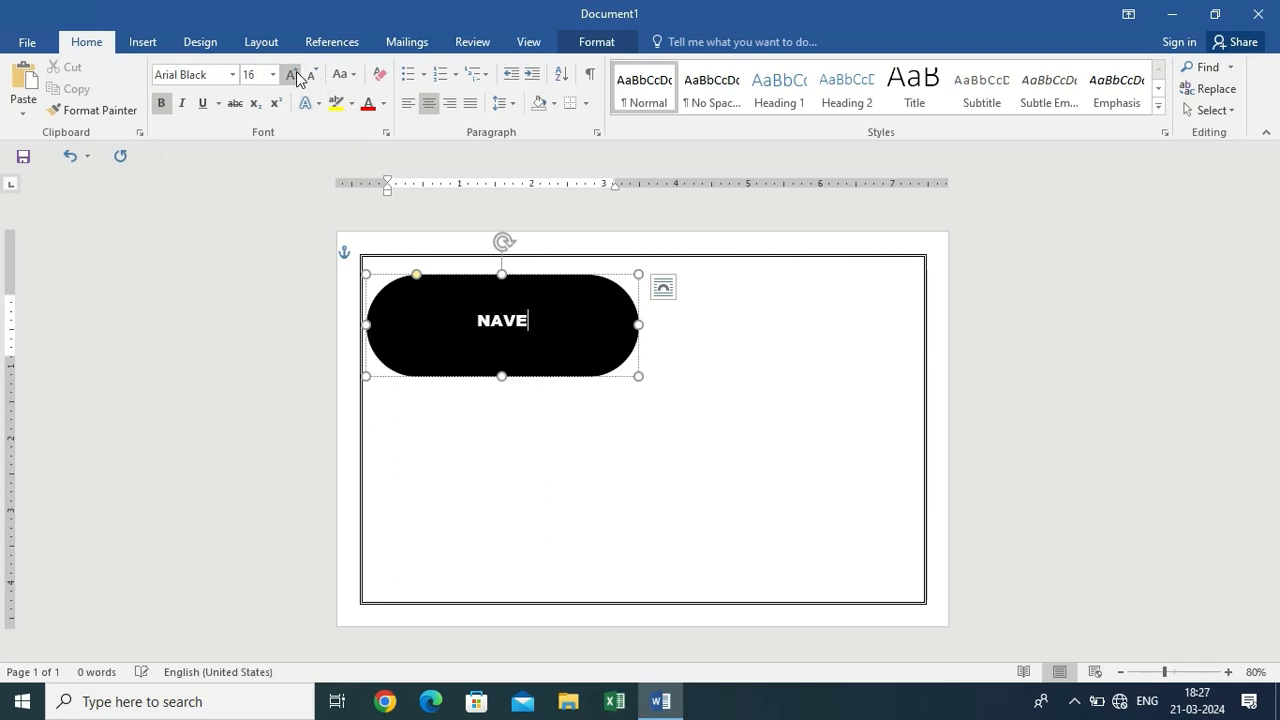
text(EN TRADERS)
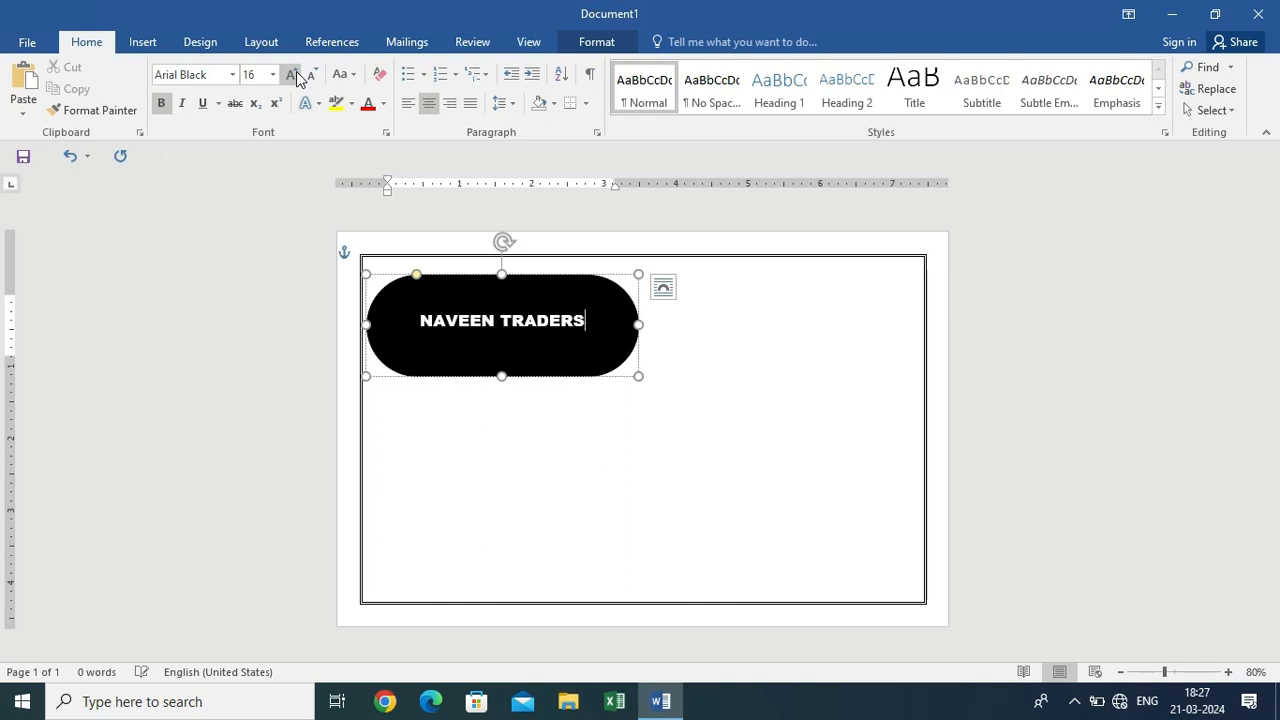
key(Return)
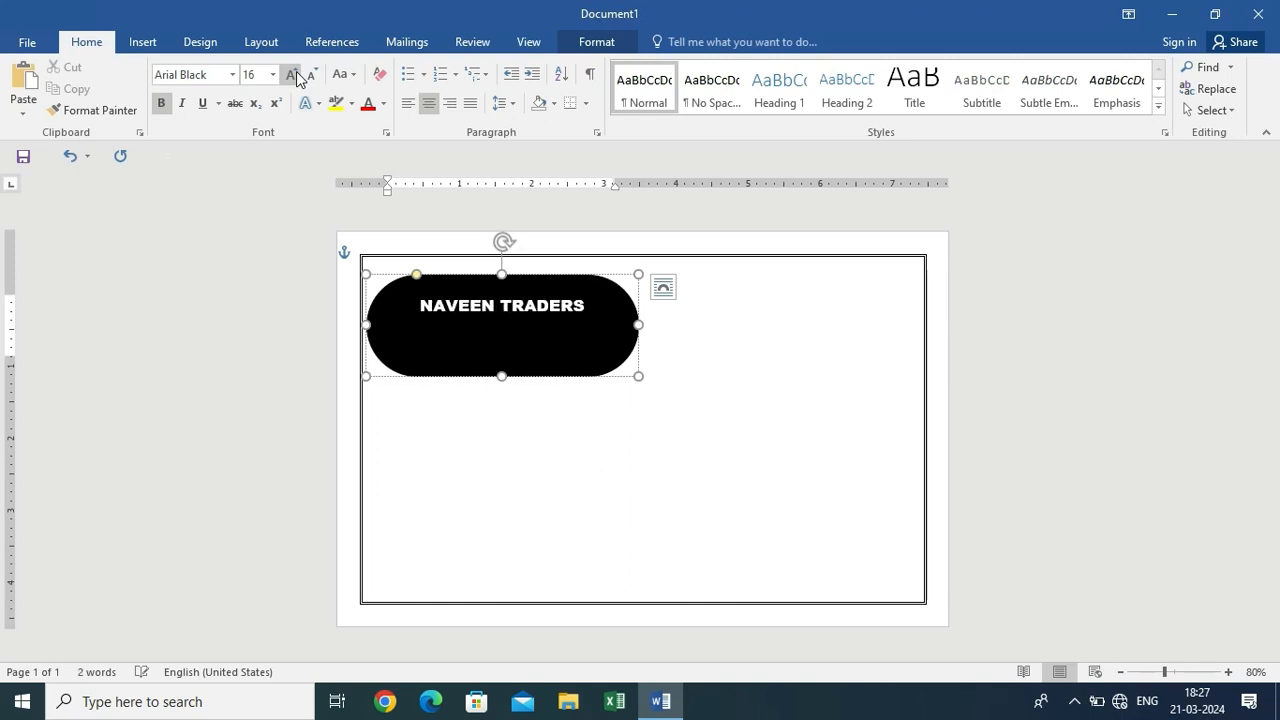
text(Chennain)
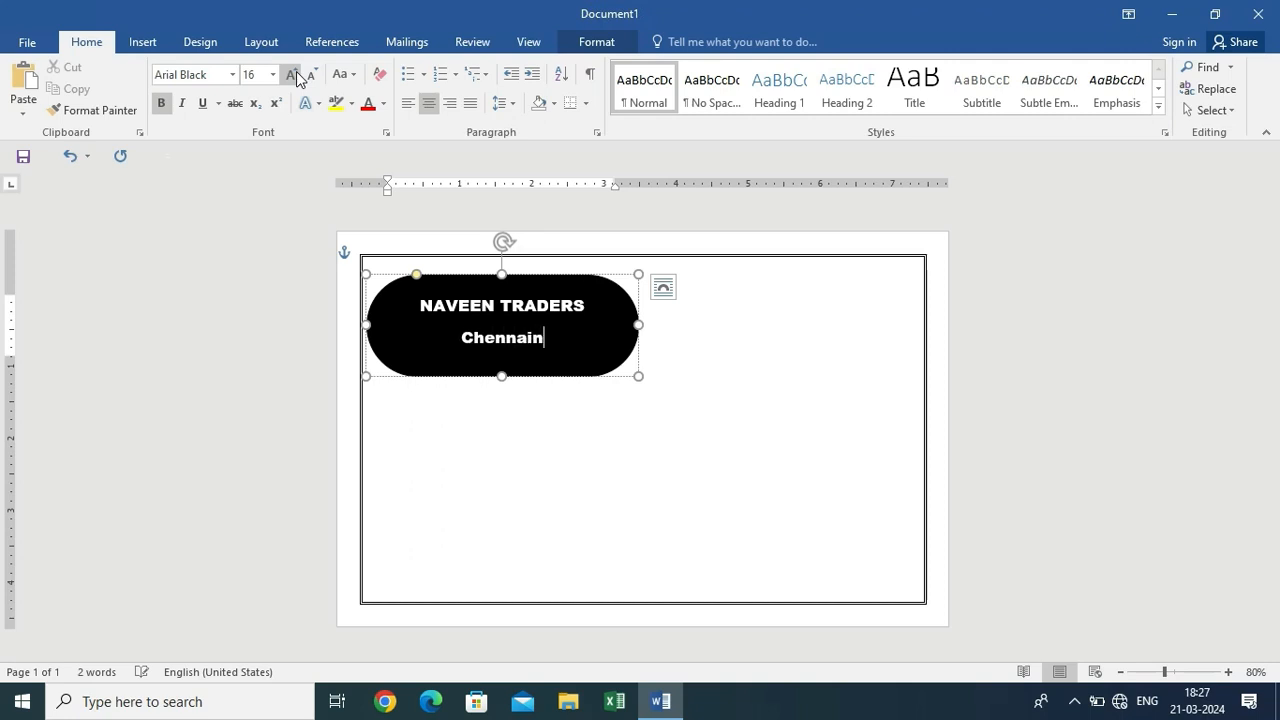
key(BackSpace)
text(- 001)
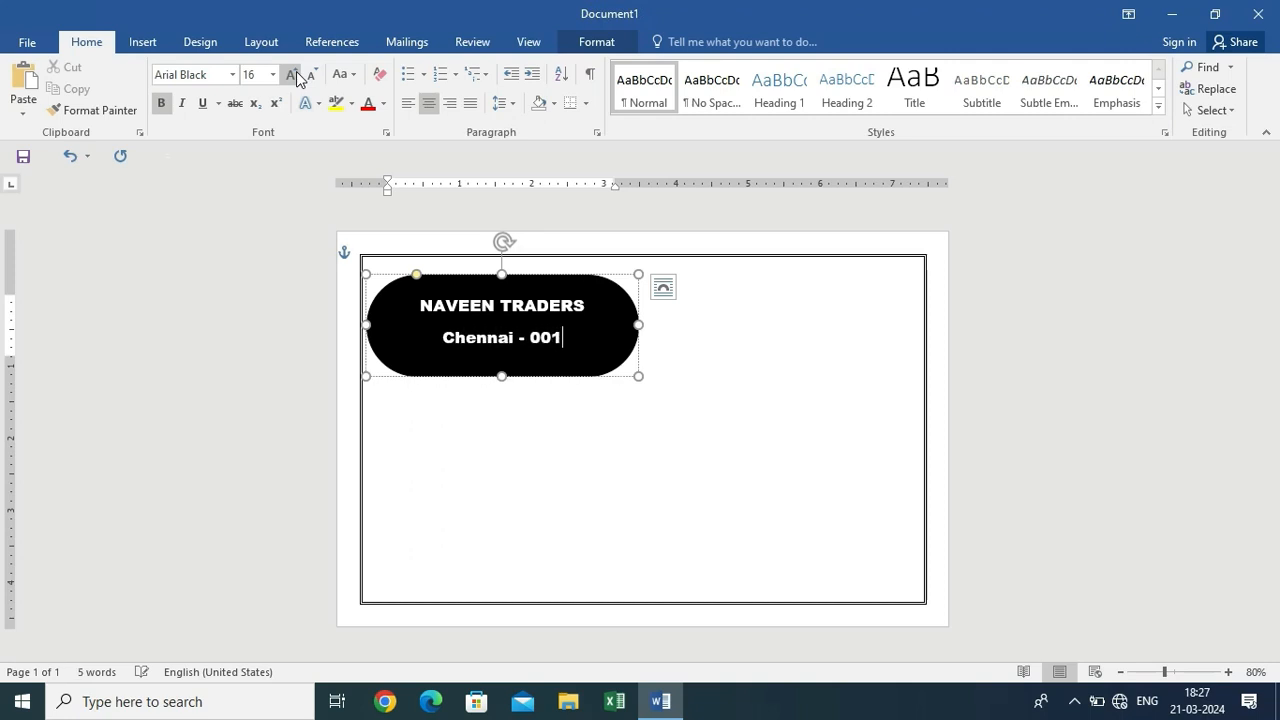
Enlarge all banner text to 22 pt and add space before its paragraphs
click(646, 432)
click(429, 323)
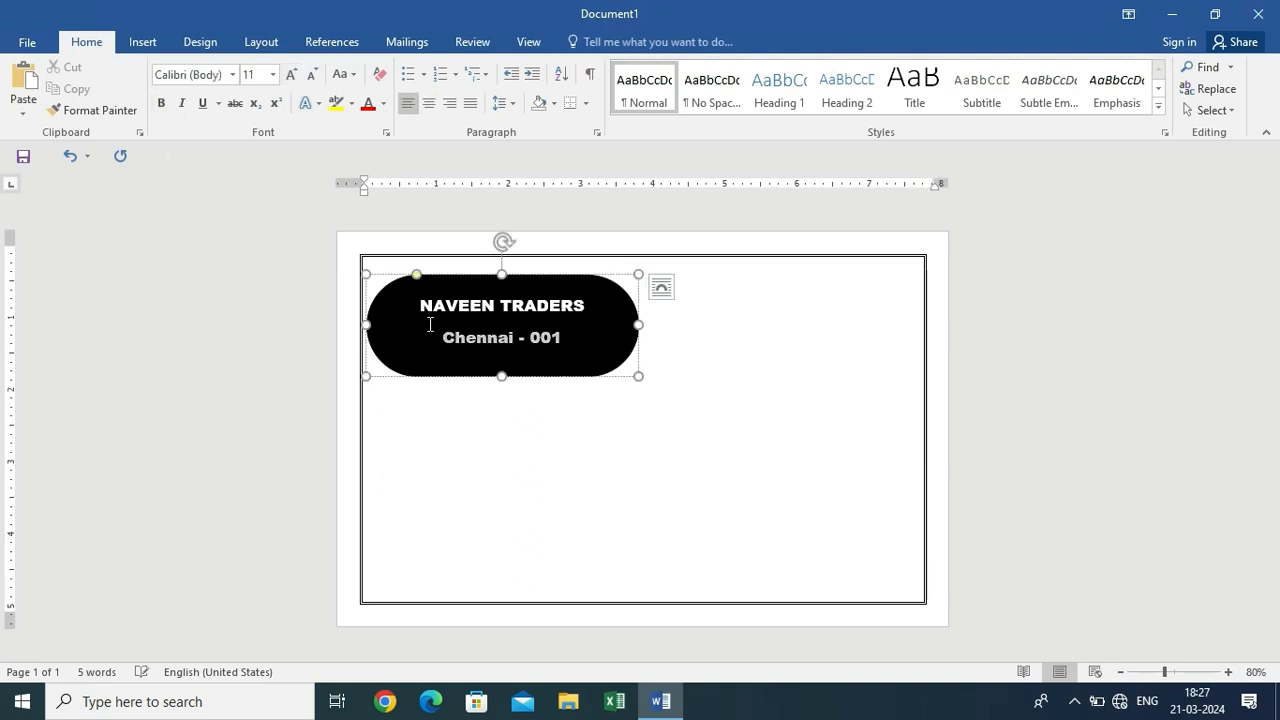
key(ctrl+a)
click(290, 75)
click(290, 75)
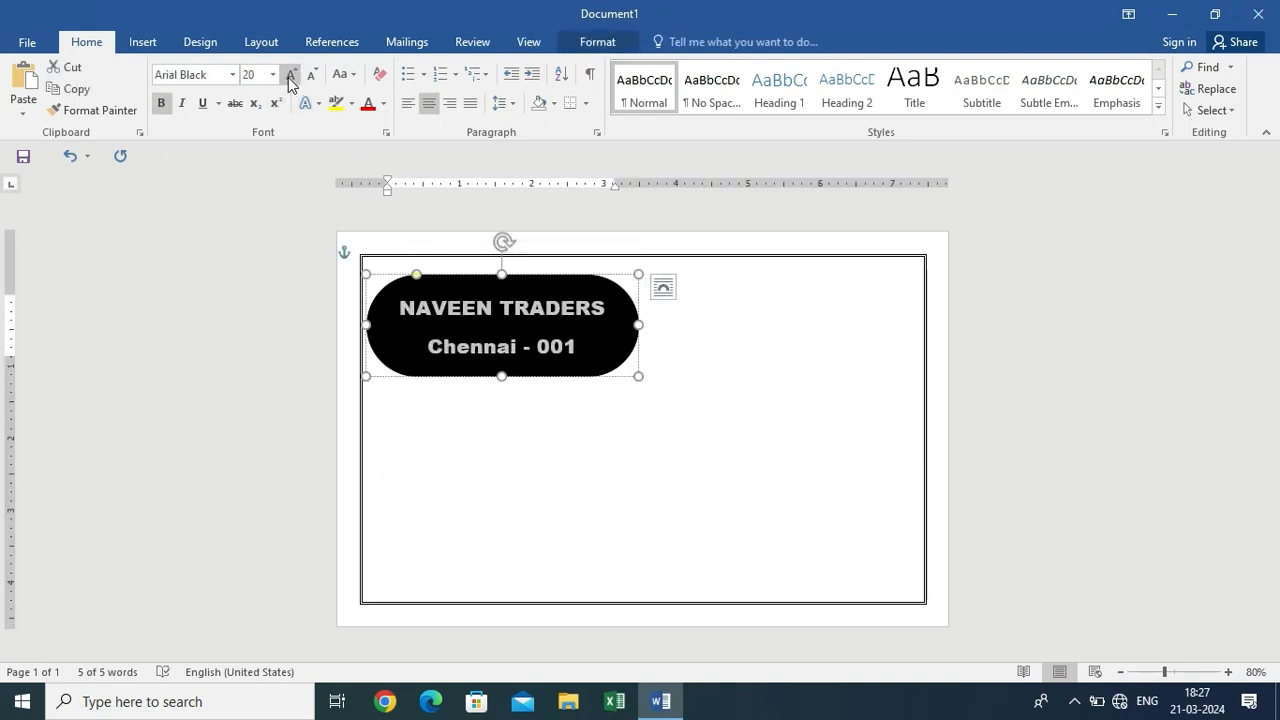
click(290, 75)
click(503, 103)
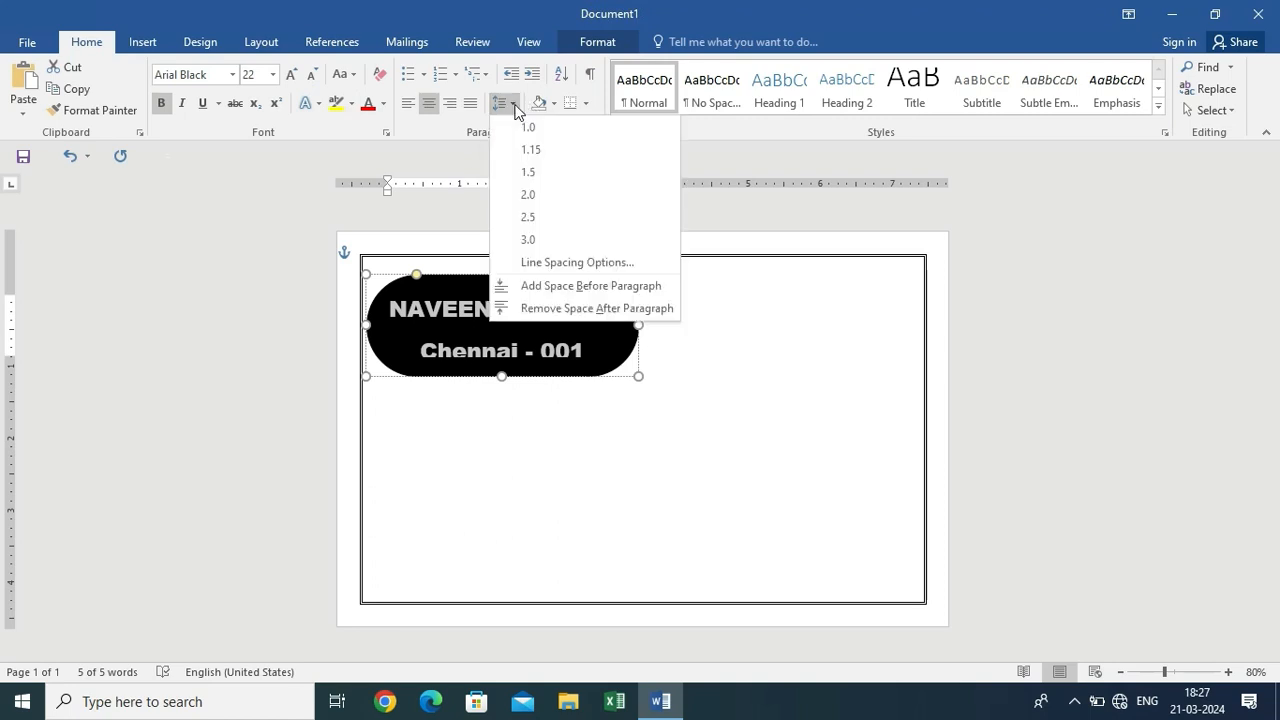
click(571, 286)
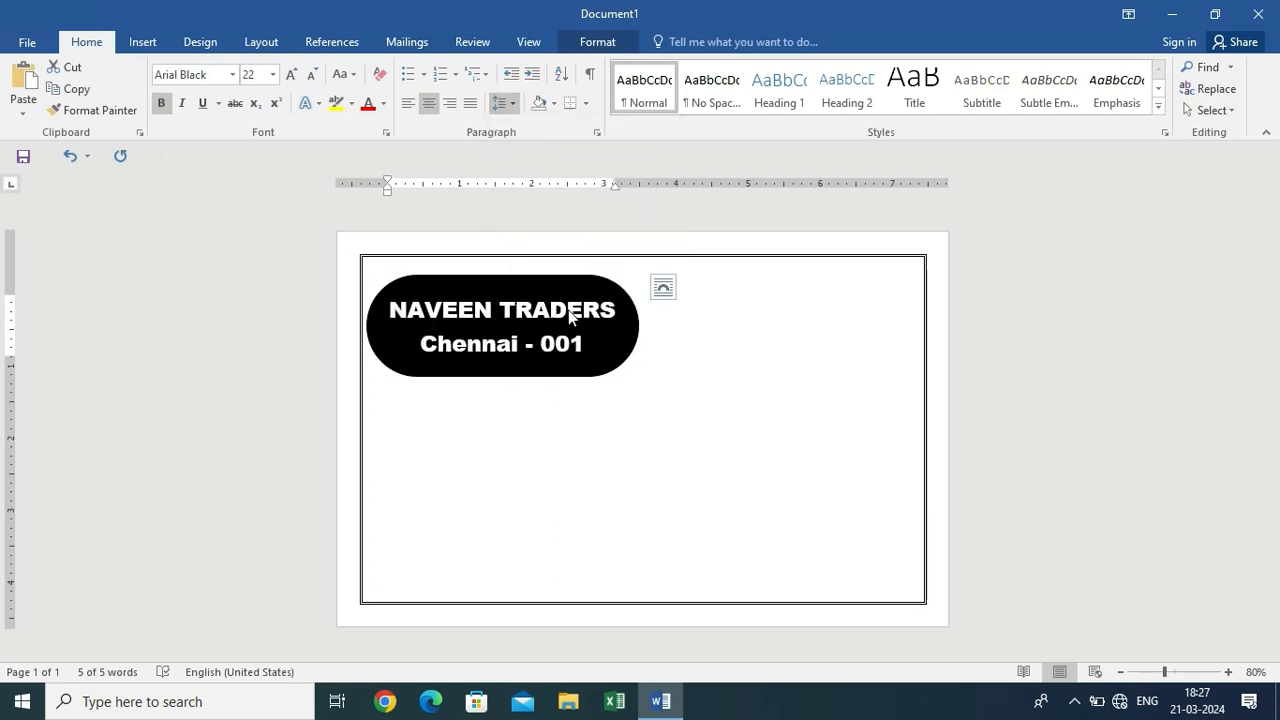
click(717, 405)
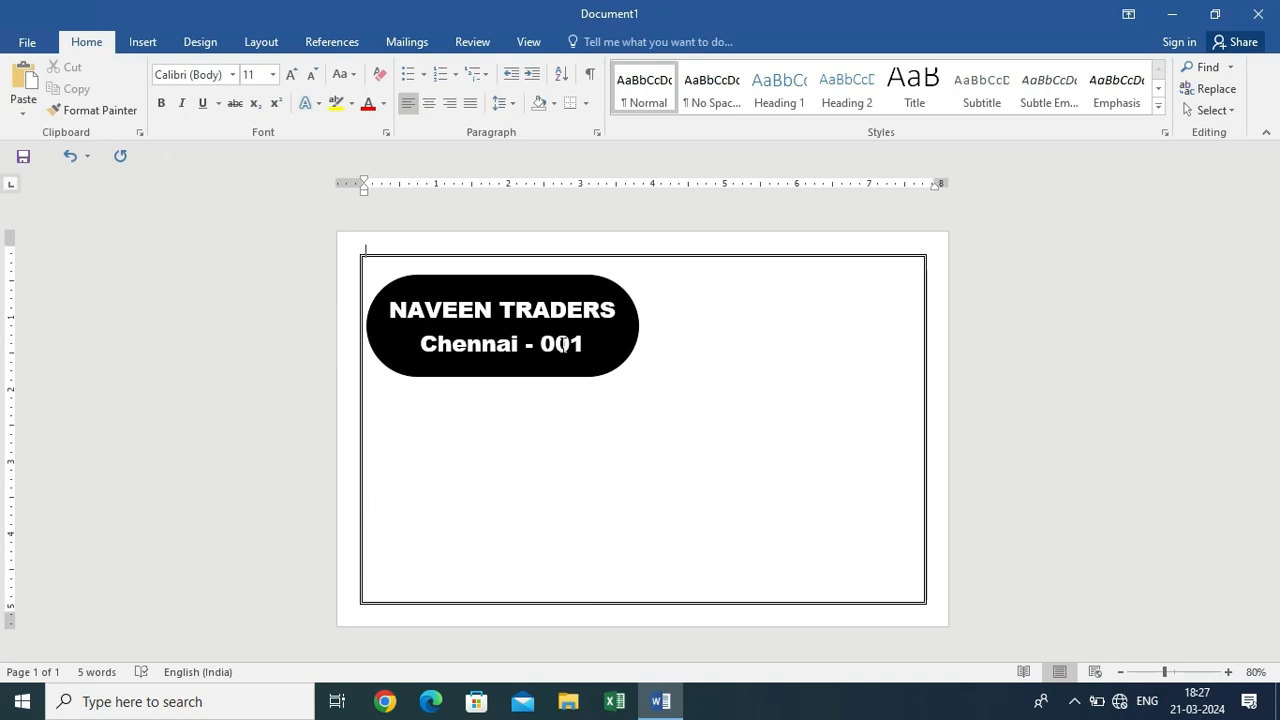
Draw a top-right text box containing 'Receipt :' followed by an underscore blank line
click(160, 44)
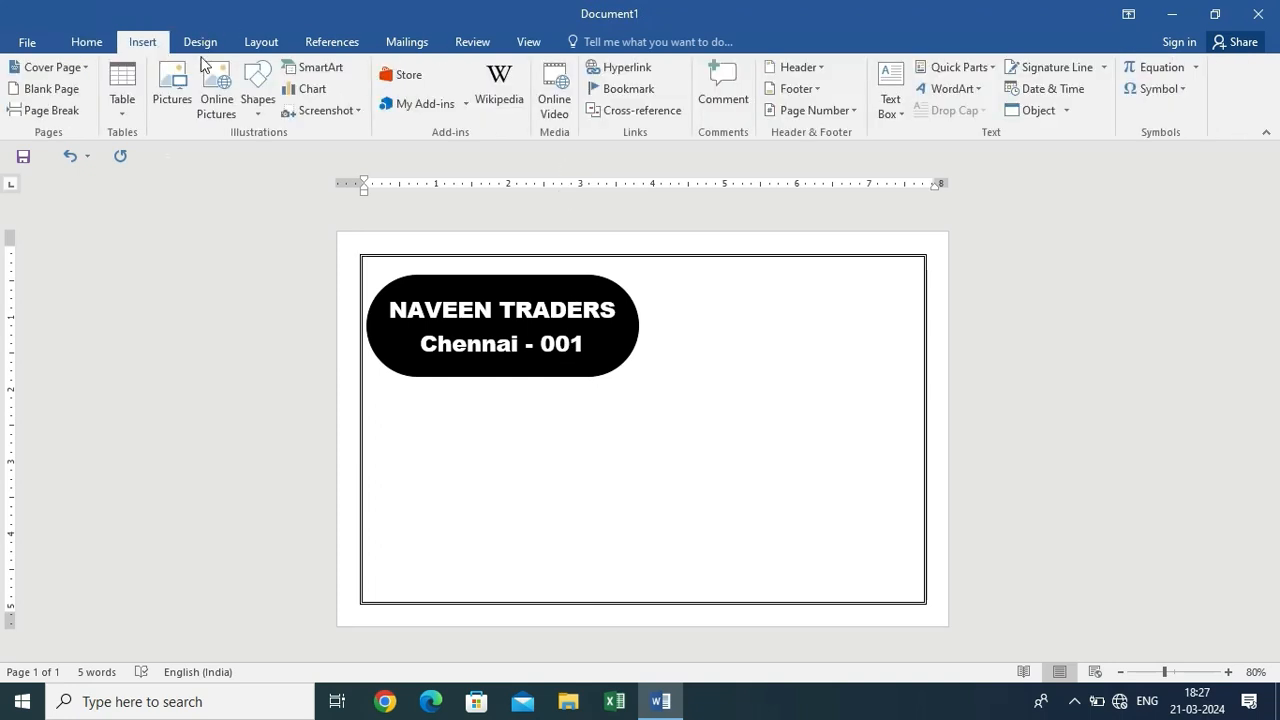
click(257, 108)
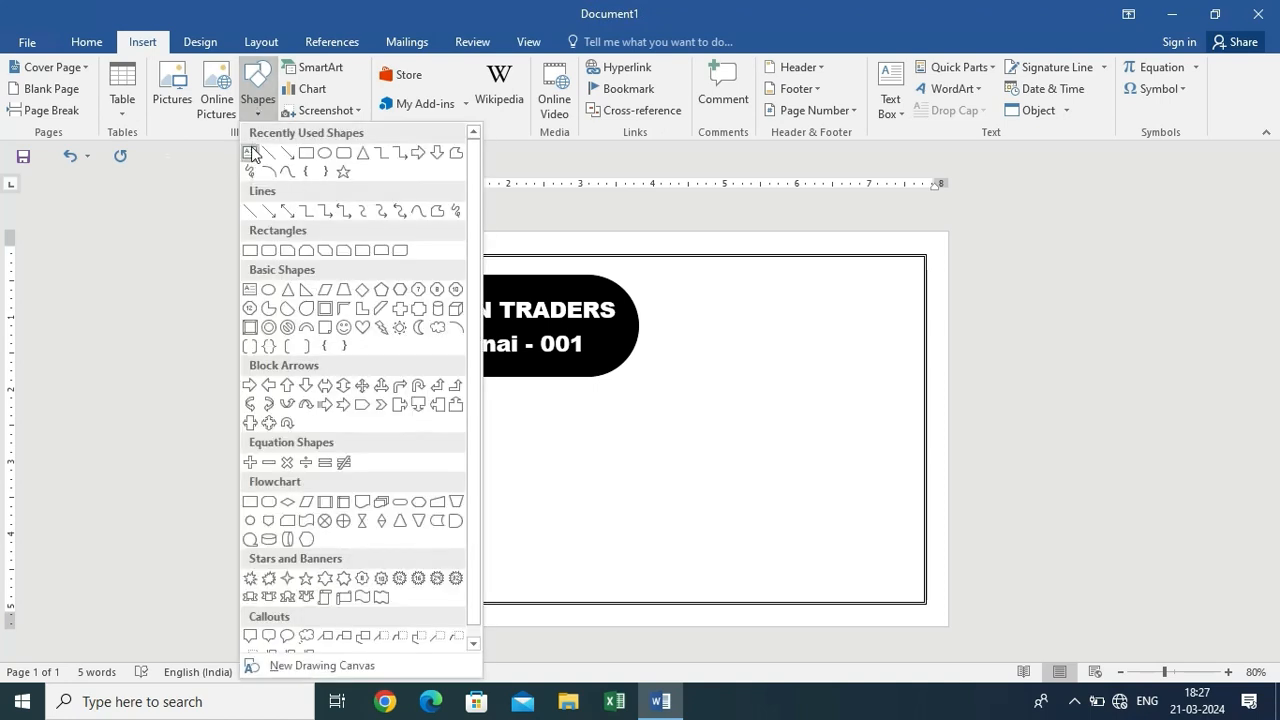
click(250, 152)
drag(779, 268, 919, 309)
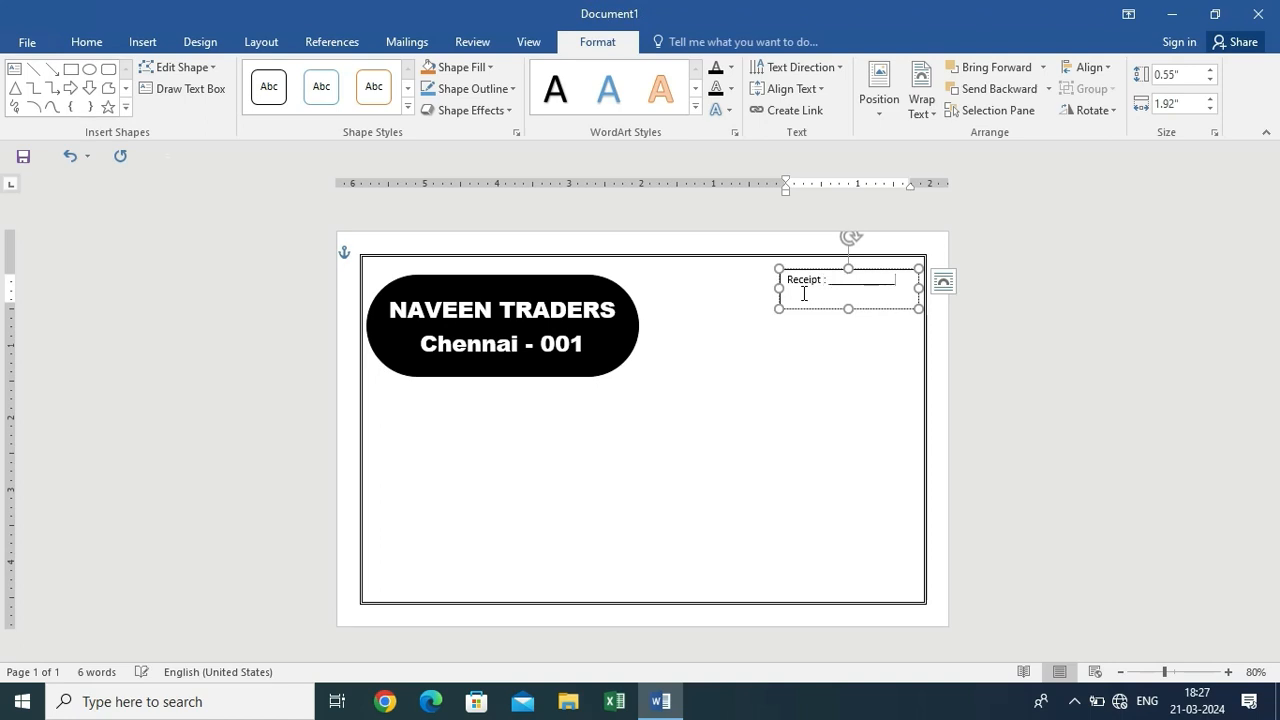
text(____)
key(BackSpace)
click(880, 322)
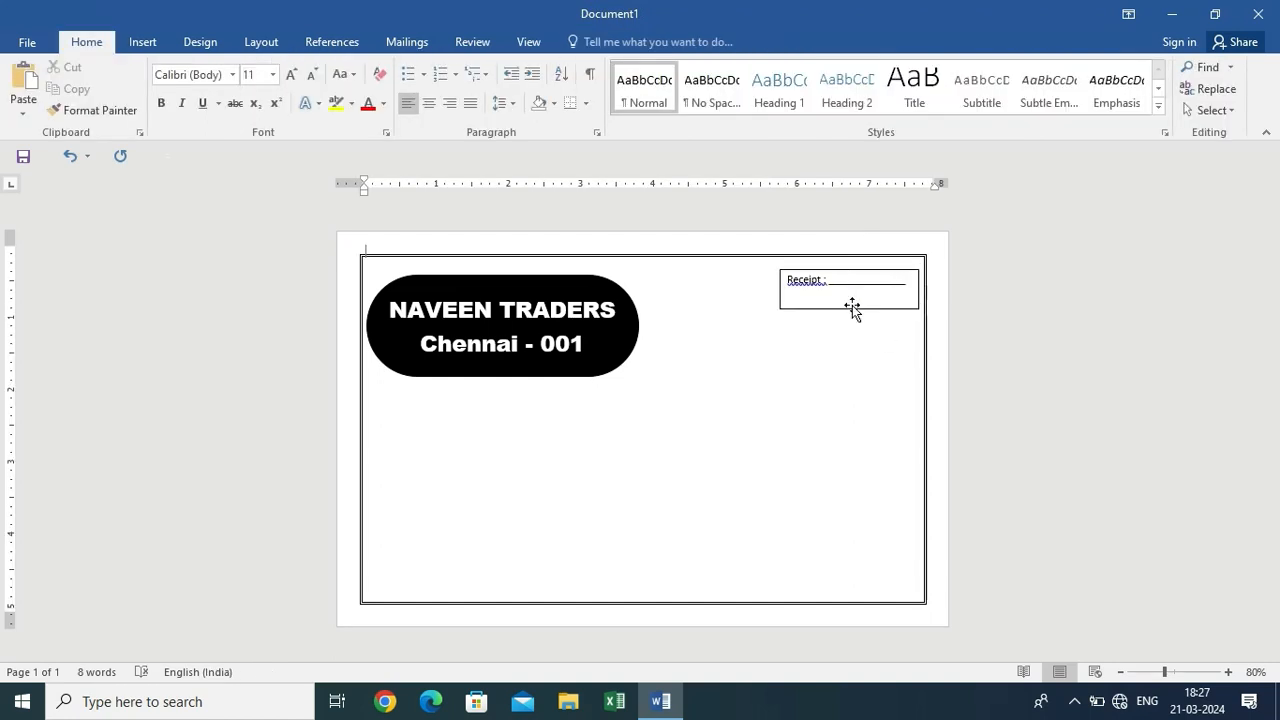
Give the Receipt text box No Fill and No Outline
click(850, 308)
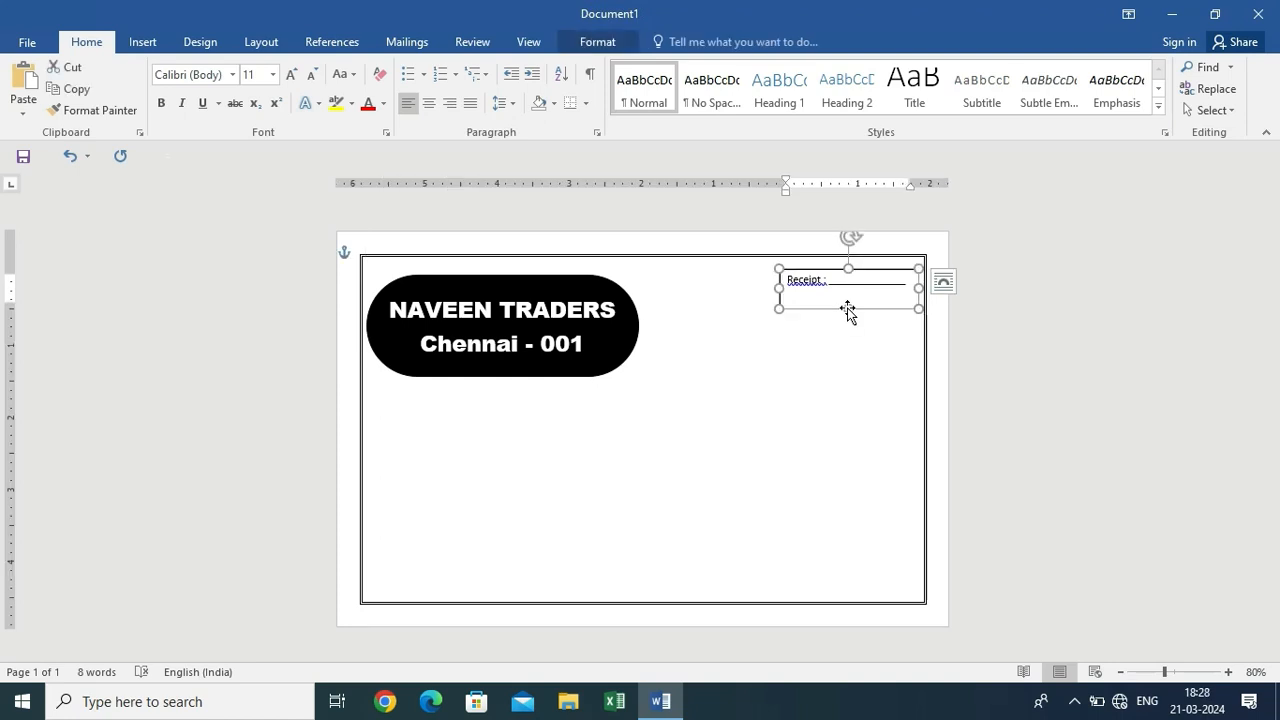
click(590, 42)
click(460, 67)
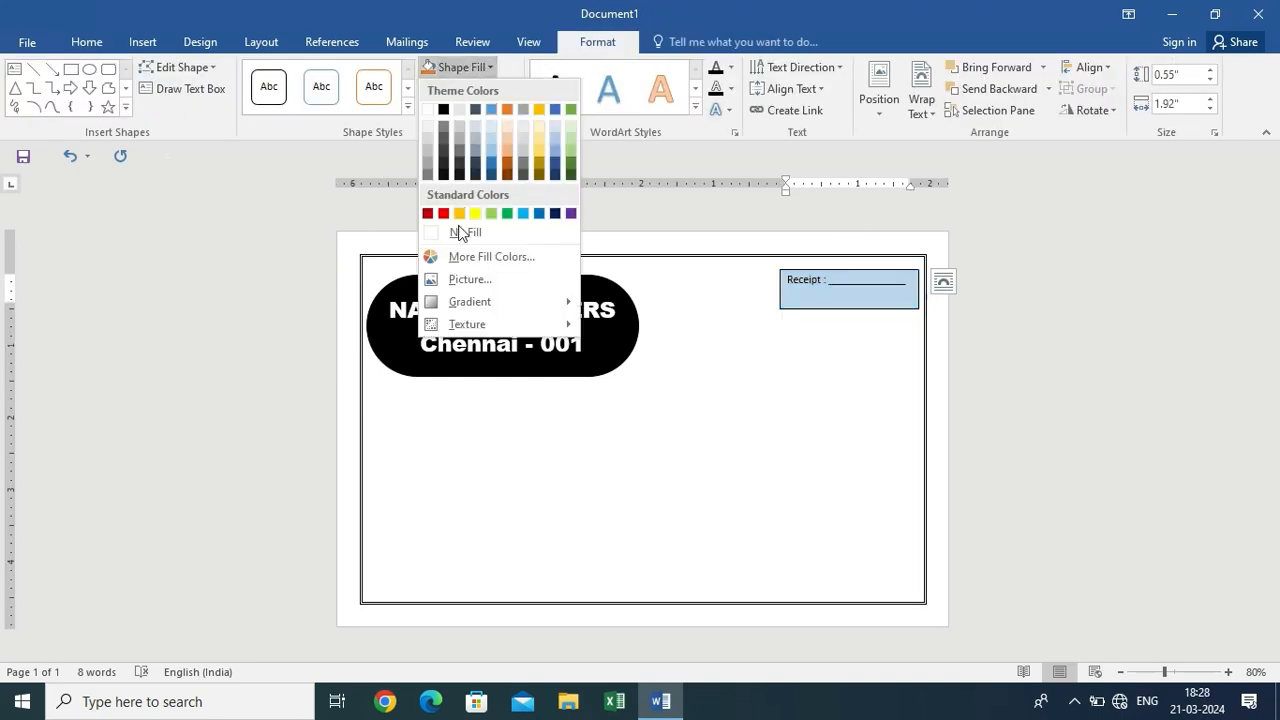
click(497, 231)
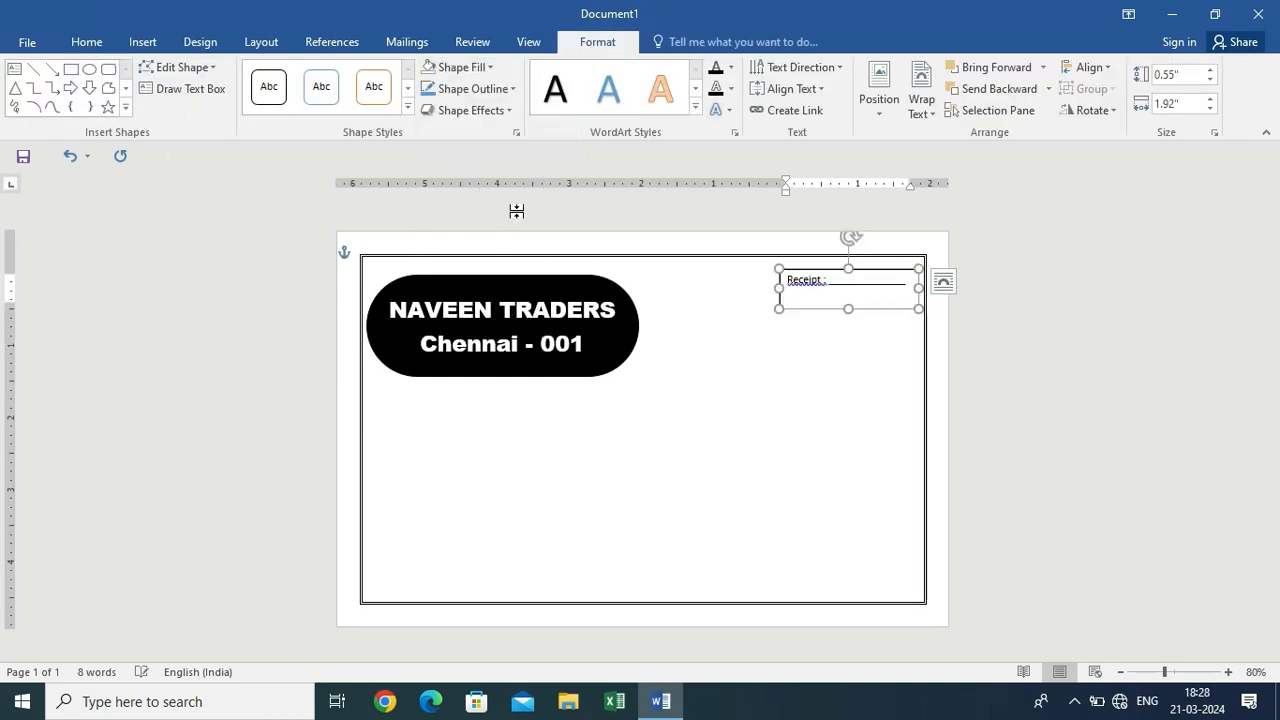
click(464, 88)
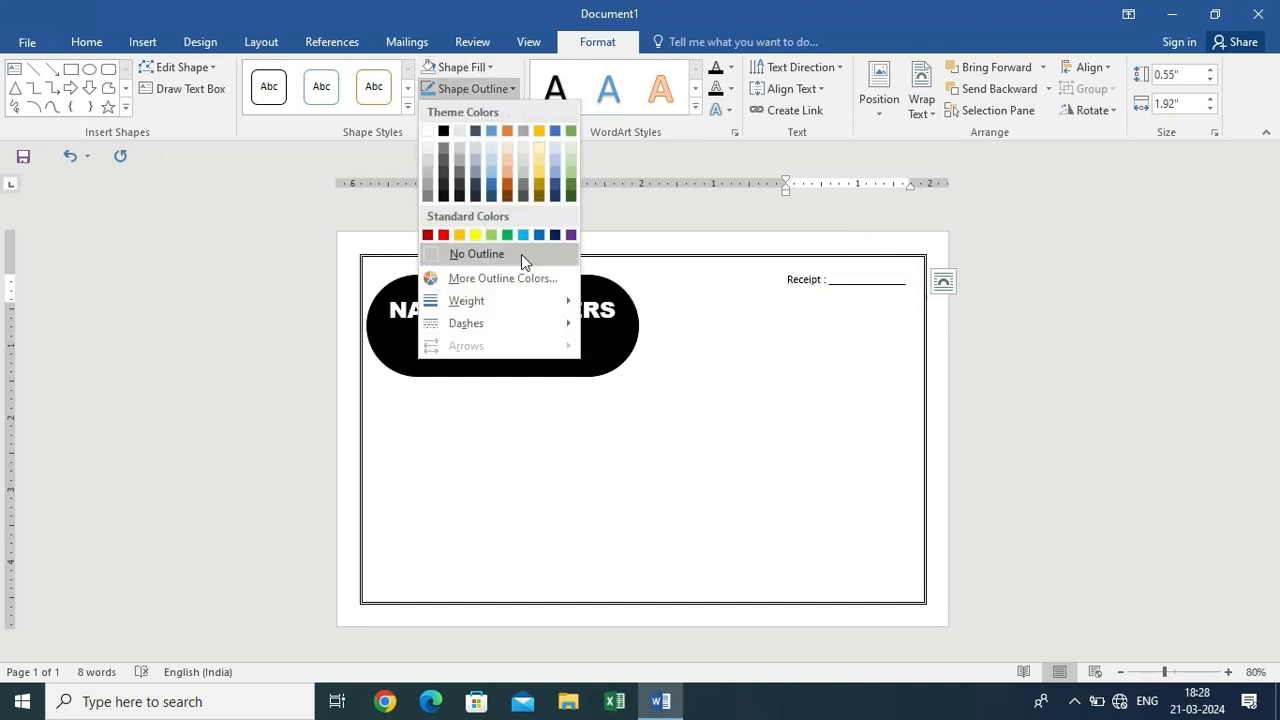
click(521, 254)
Grow the Receipt text to 12 pt and widen its box so it fits on one line
triple_click(809, 289)
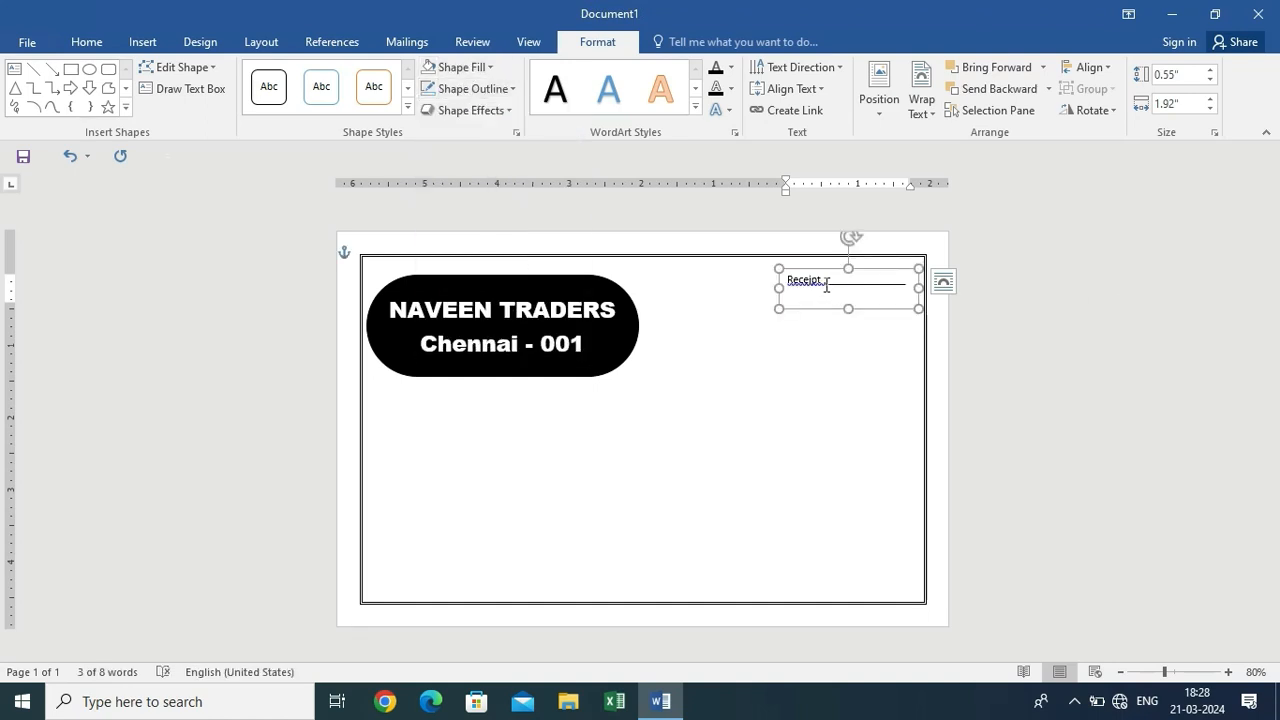
click(1214, 286)
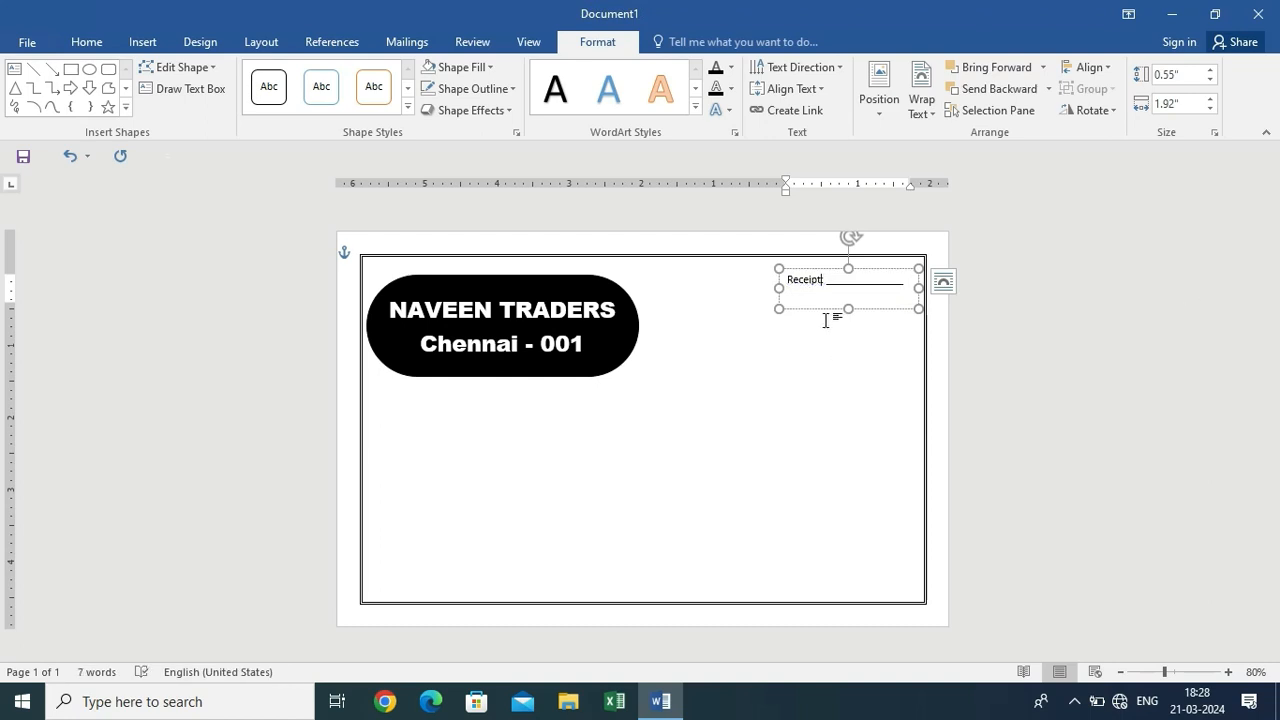
key(ctrl+a)
click(105, 41)
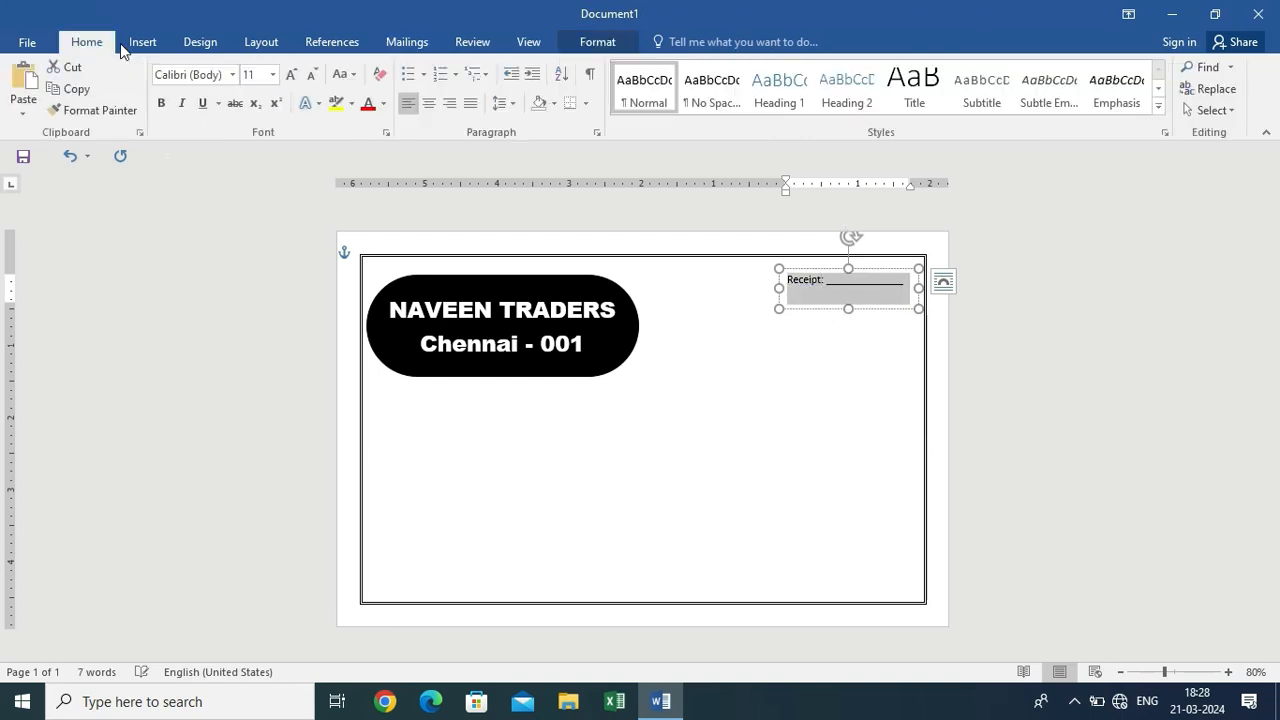
click(291, 76)
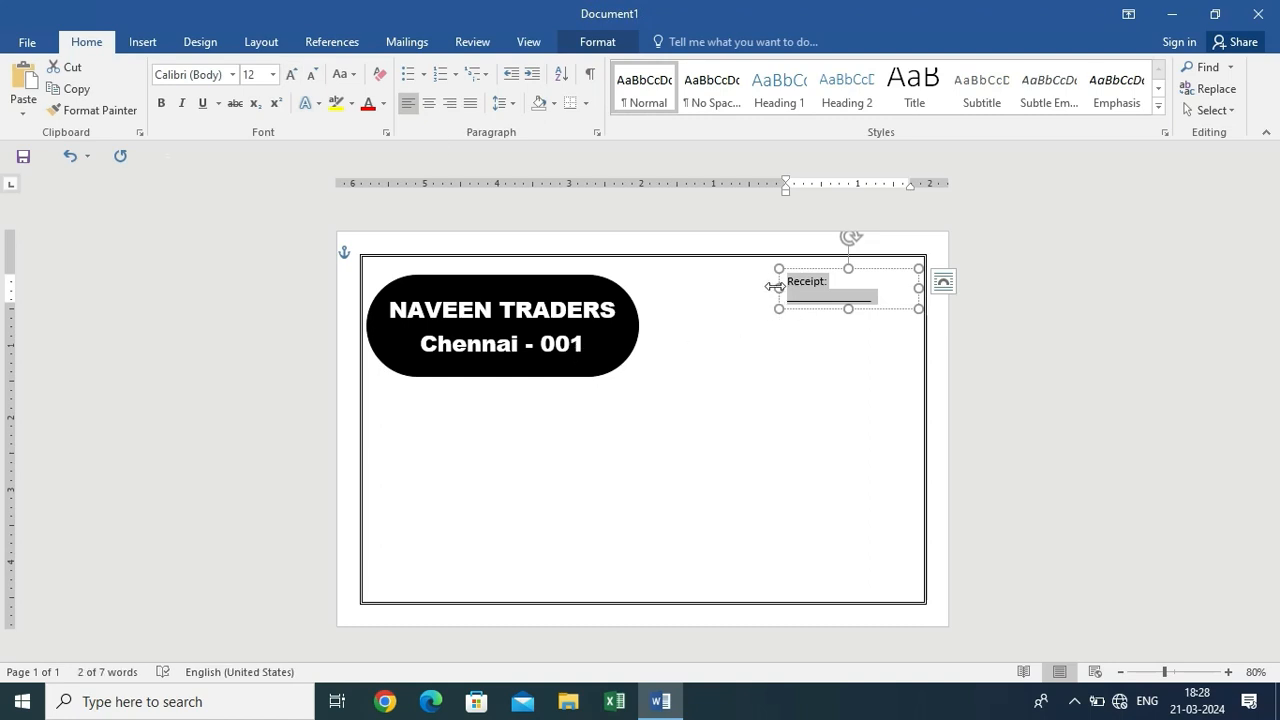
drag(779, 288, 757, 285)
click(857, 317)
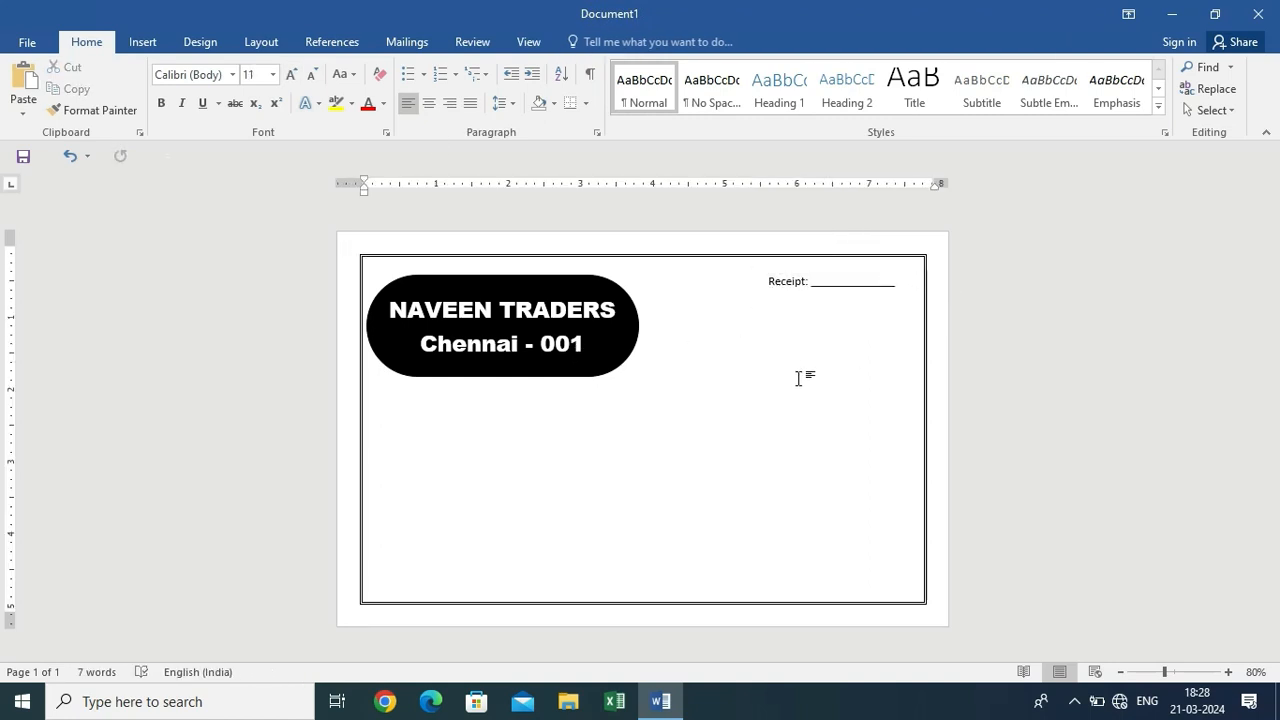
ctrl+scroll(798, 378, up, 2)
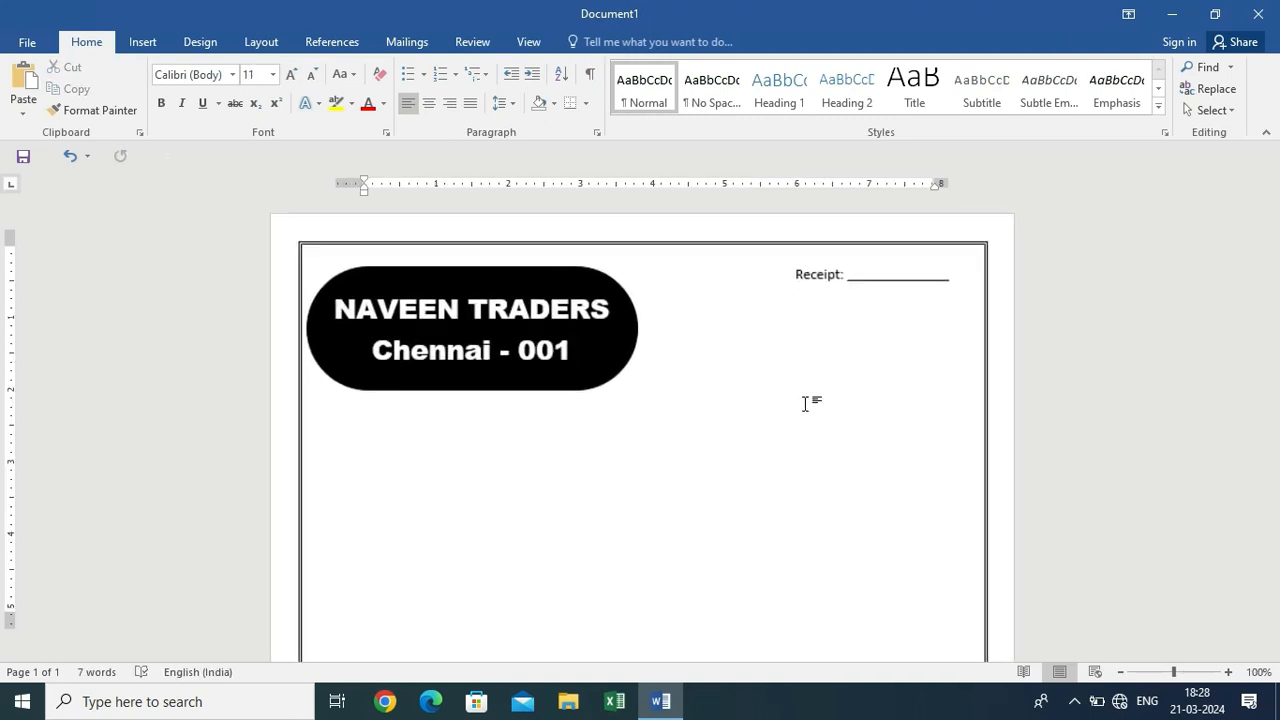
click(880, 264)
Duplicate the Receipt box below the original and relabel the copy 'No'
mouse_move(883, 266)
mouse_down()
mouse_move(894, 251)
mouse_move(896, 262)
mouse_up()
key(ctrl+c)
key(ctrl+v)
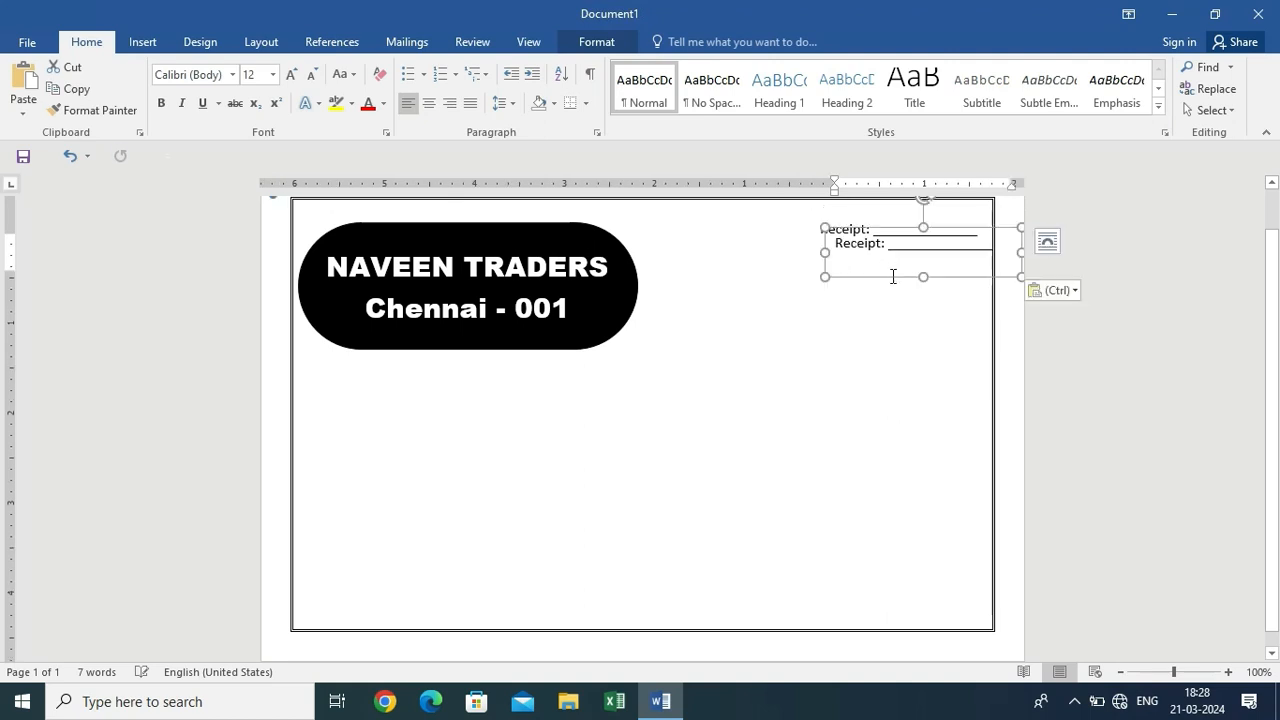
drag(888, 287, 874, 313)
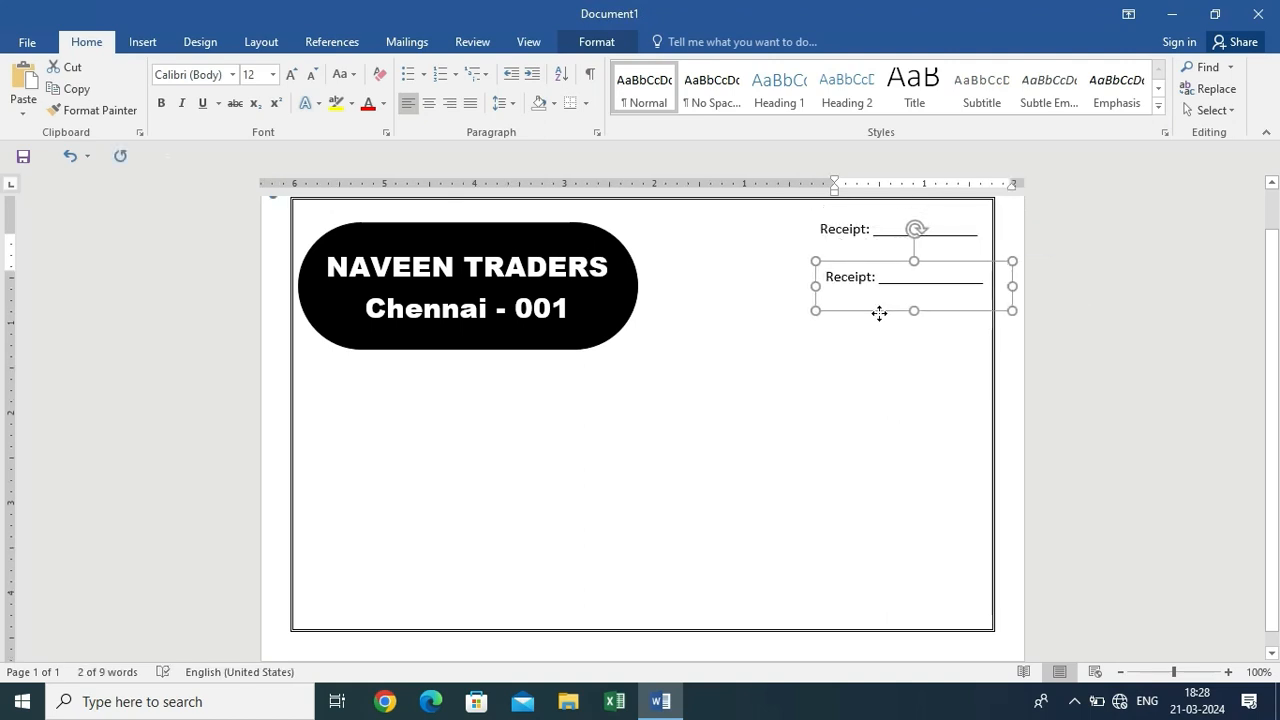
click(869, 282)
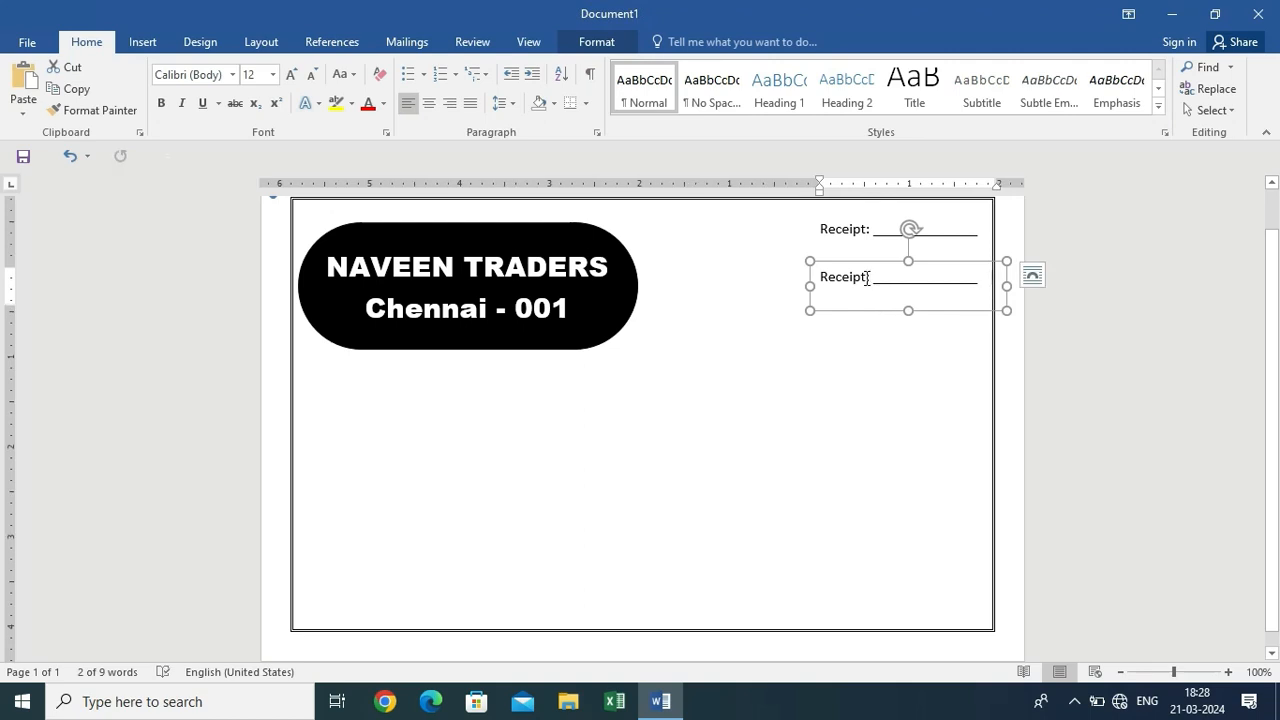
drag(867, 278, 820, 280)
text(No)
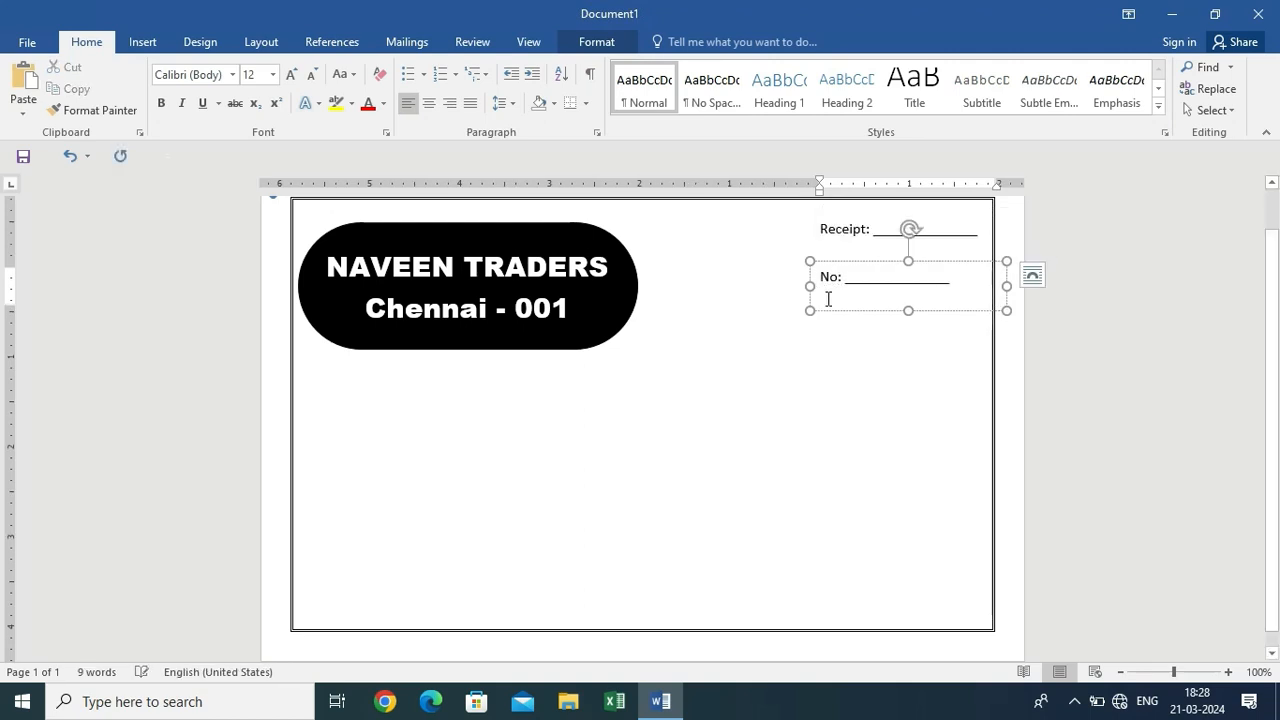
click(905, 340)
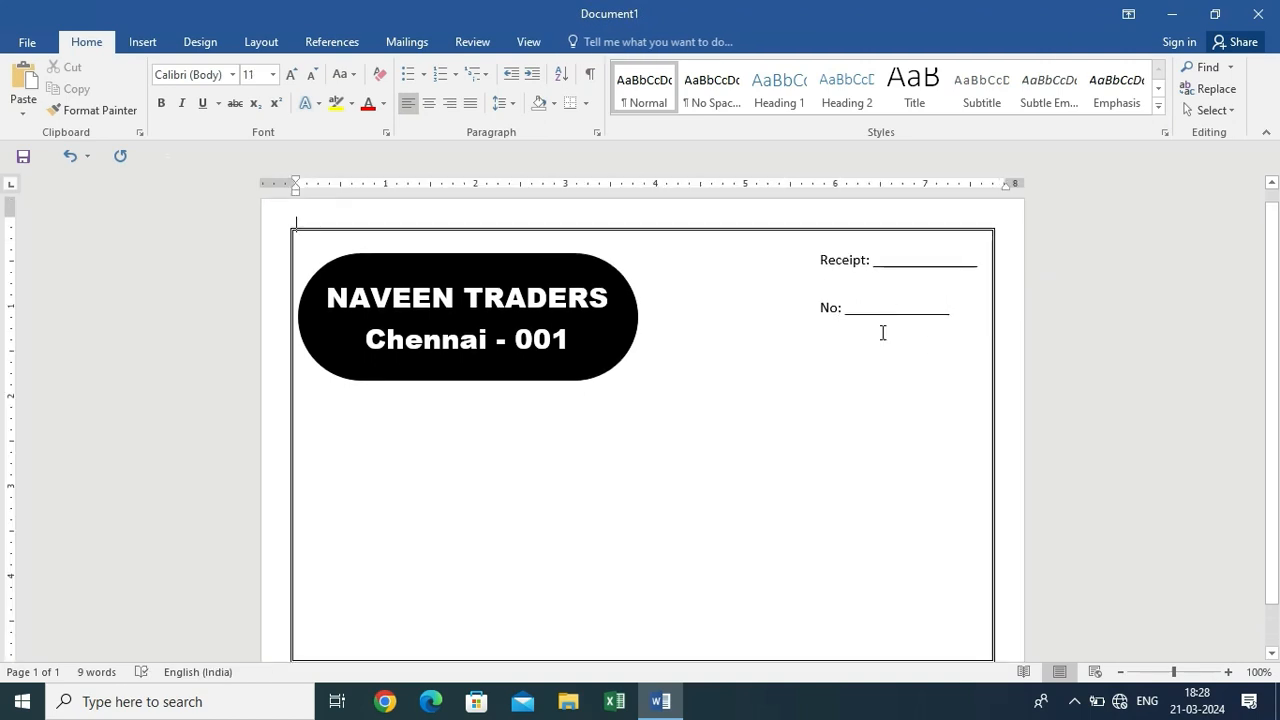
Paste another copy below the No line and relabel it 'Date:'
key(ctrl+v)
drag(458, 262, 968, 383)
click(860, 360)
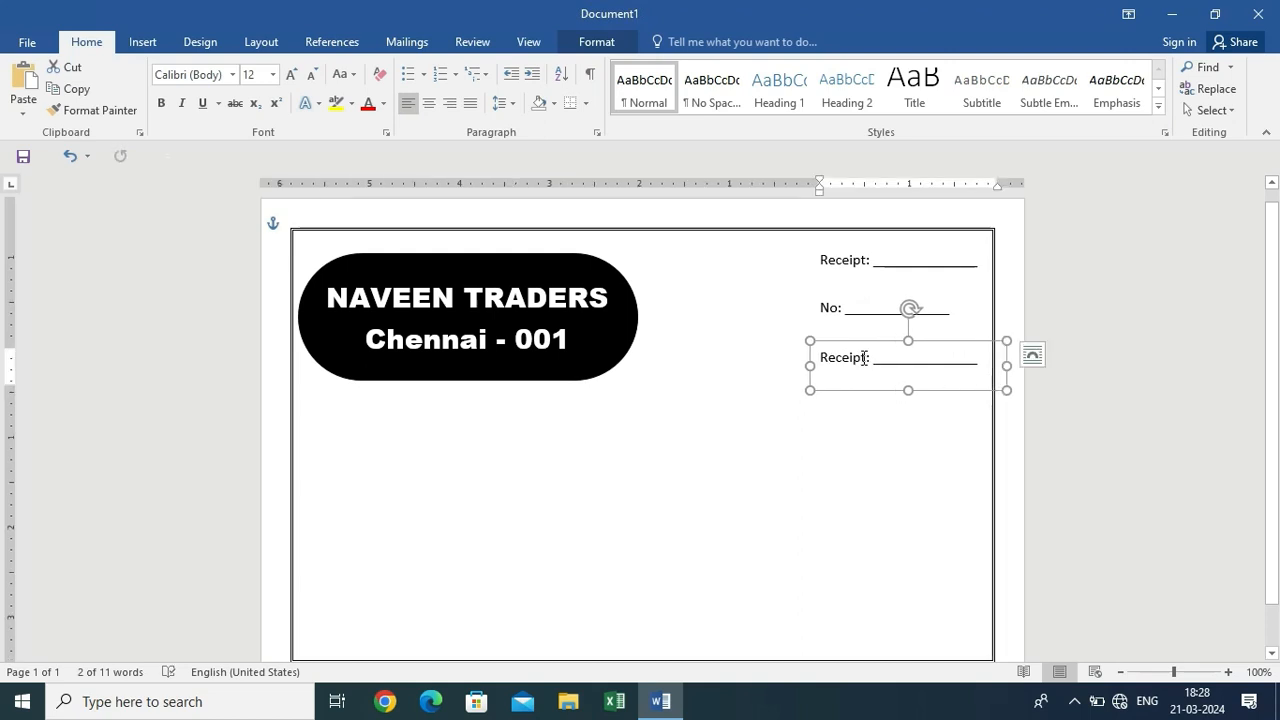
drag(864, 357, 751, 357)
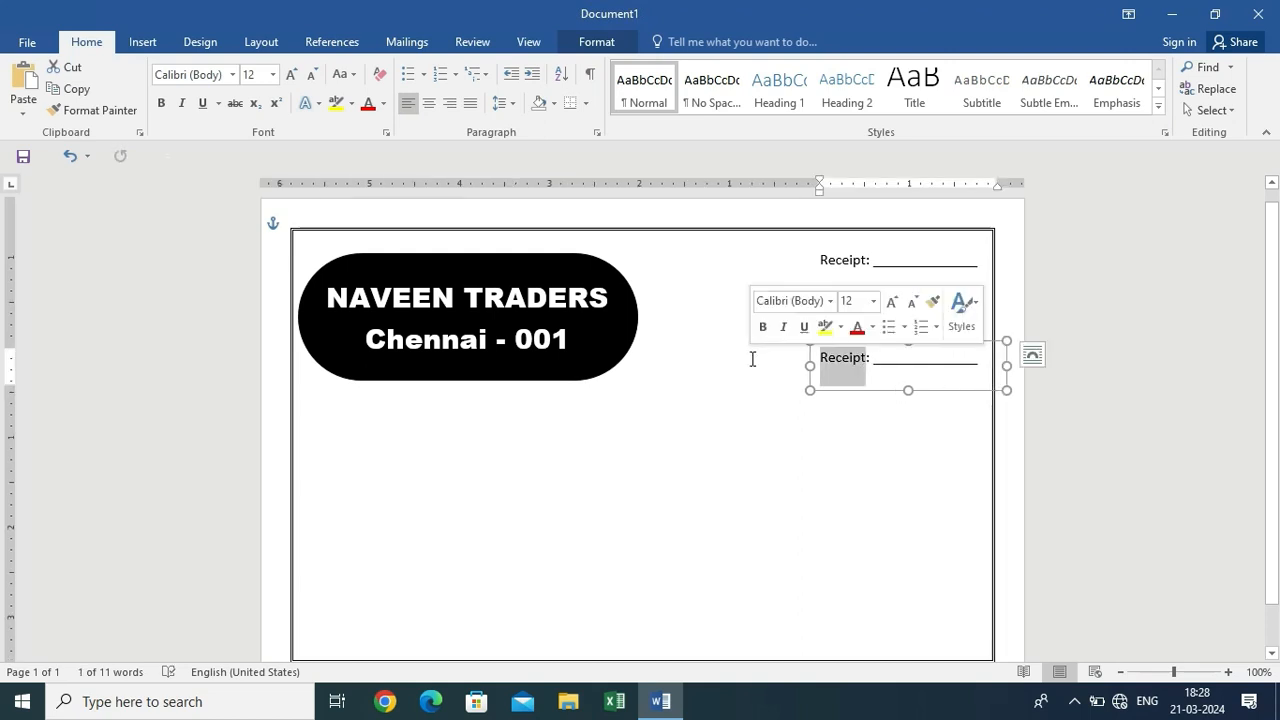
key(Delete)
text(Date:)
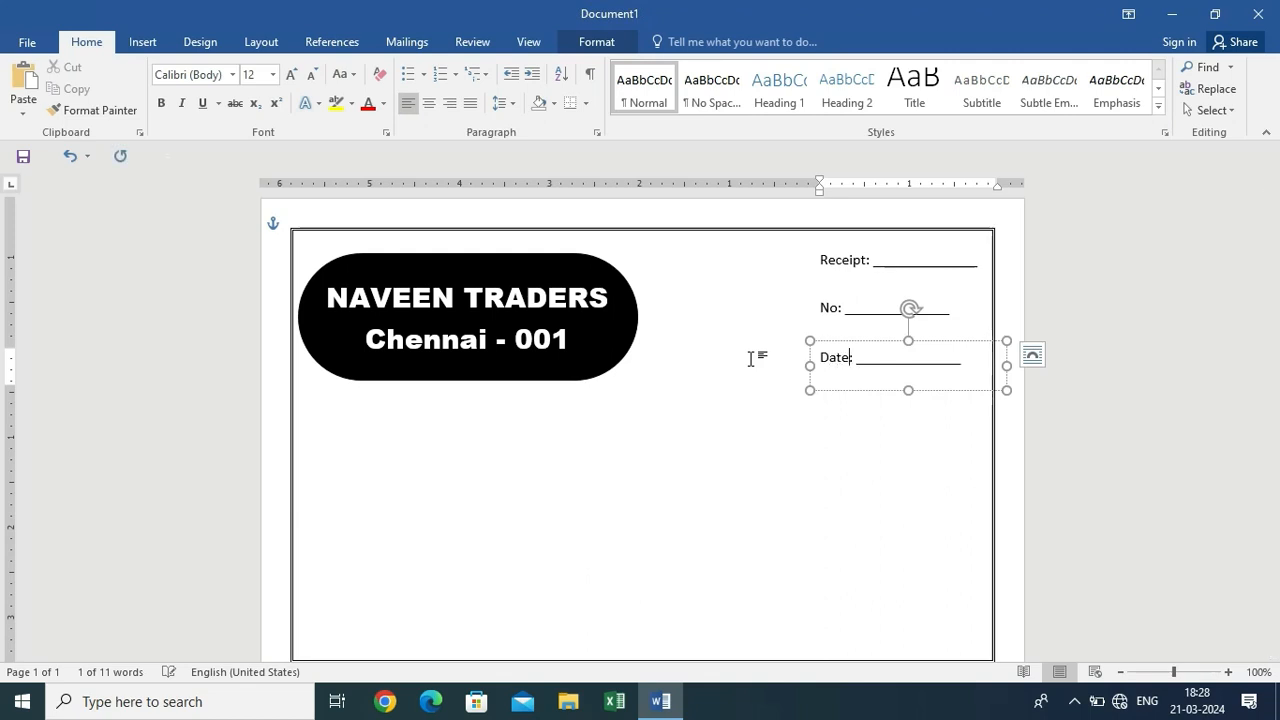
click(928, 470)
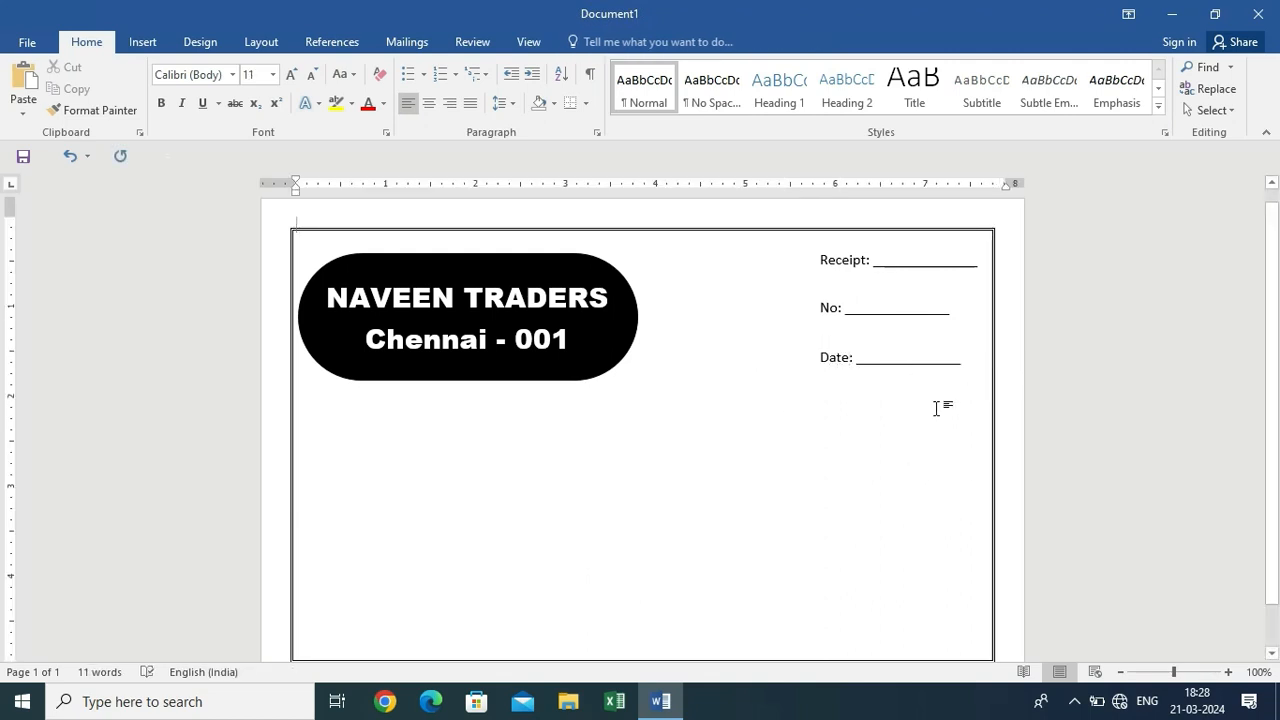
click(138, 46)
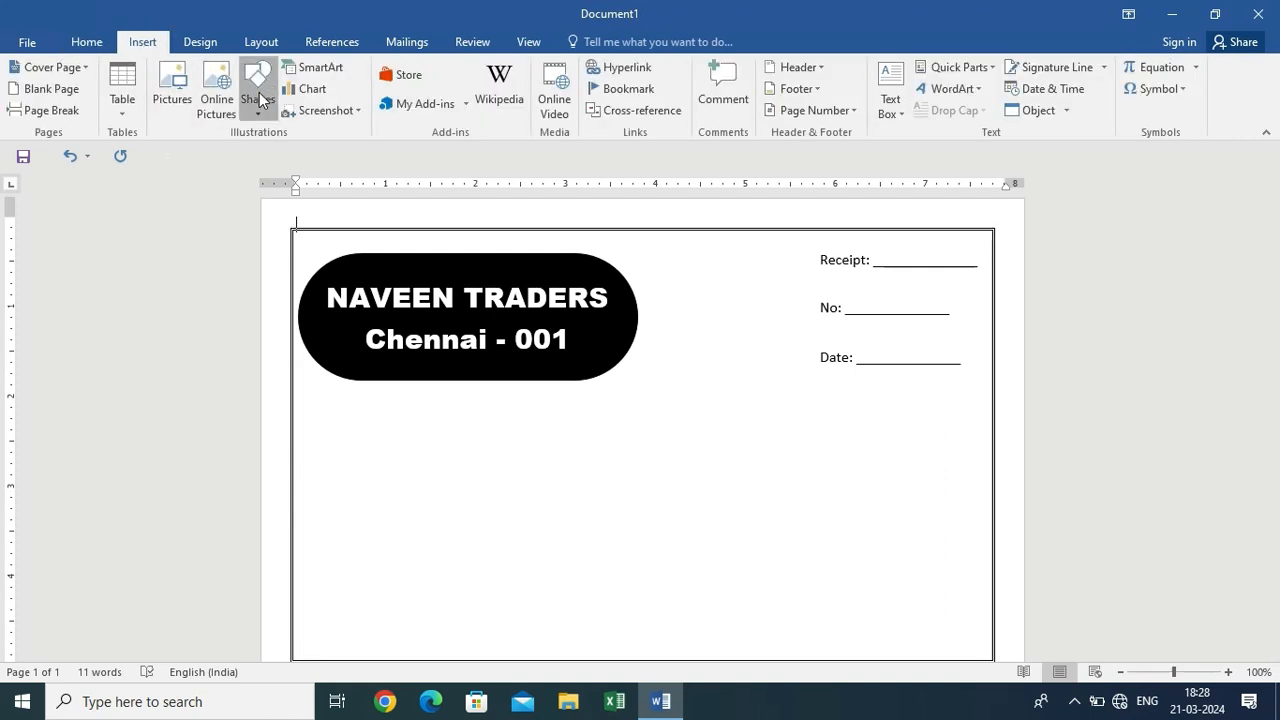
Draw a black 1½ pt vertical line left of the Receipt, No and Date lines
click(258, 98)
click(262, 162)
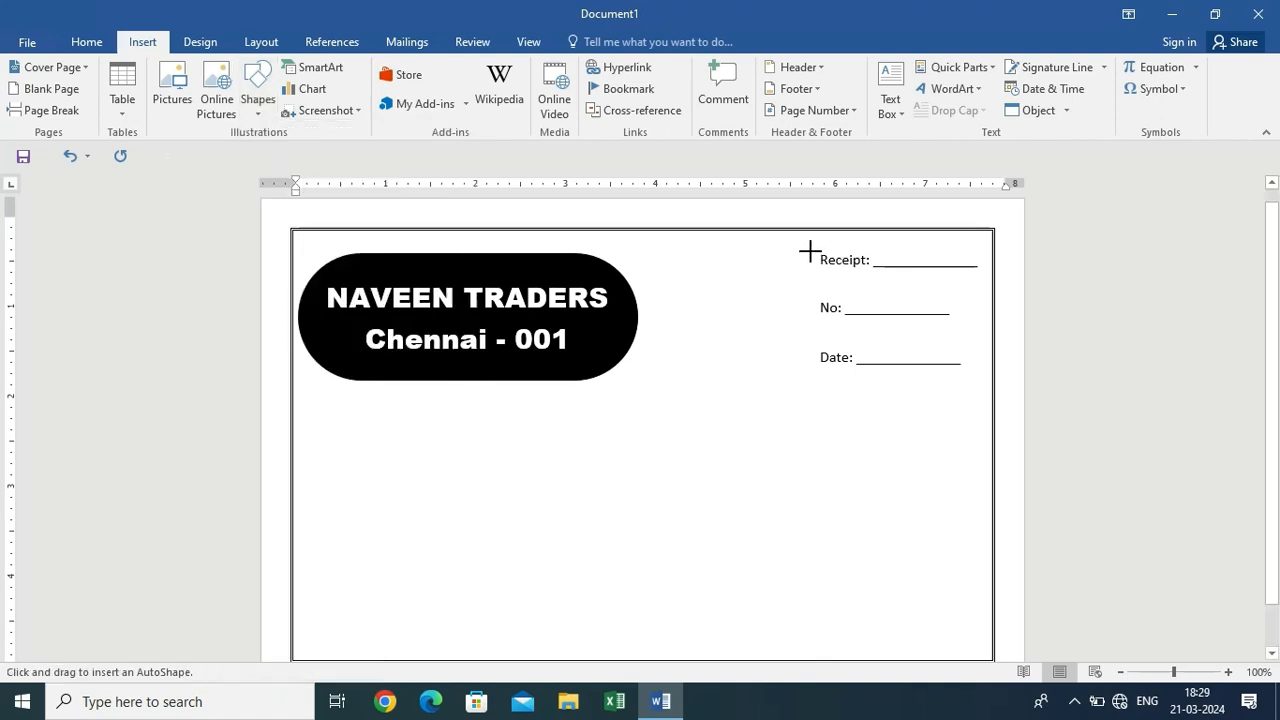
drag(810, 251, 811, 379)
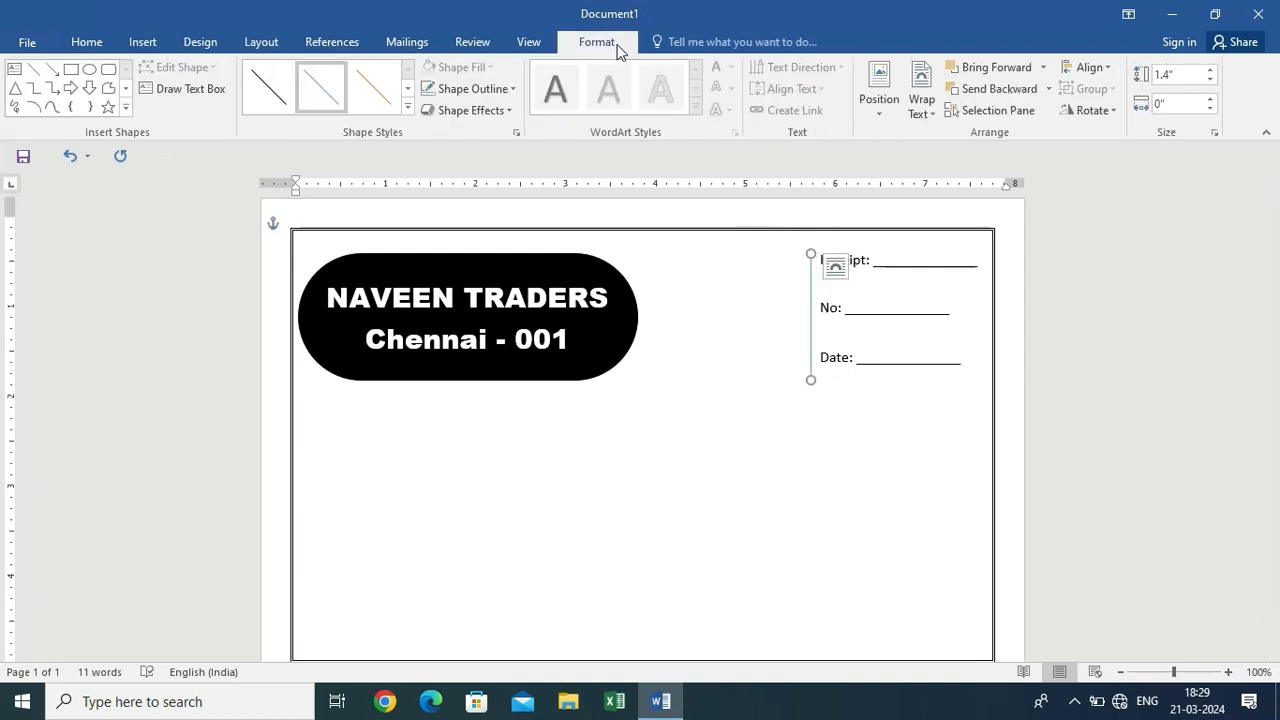
click(470, 88)
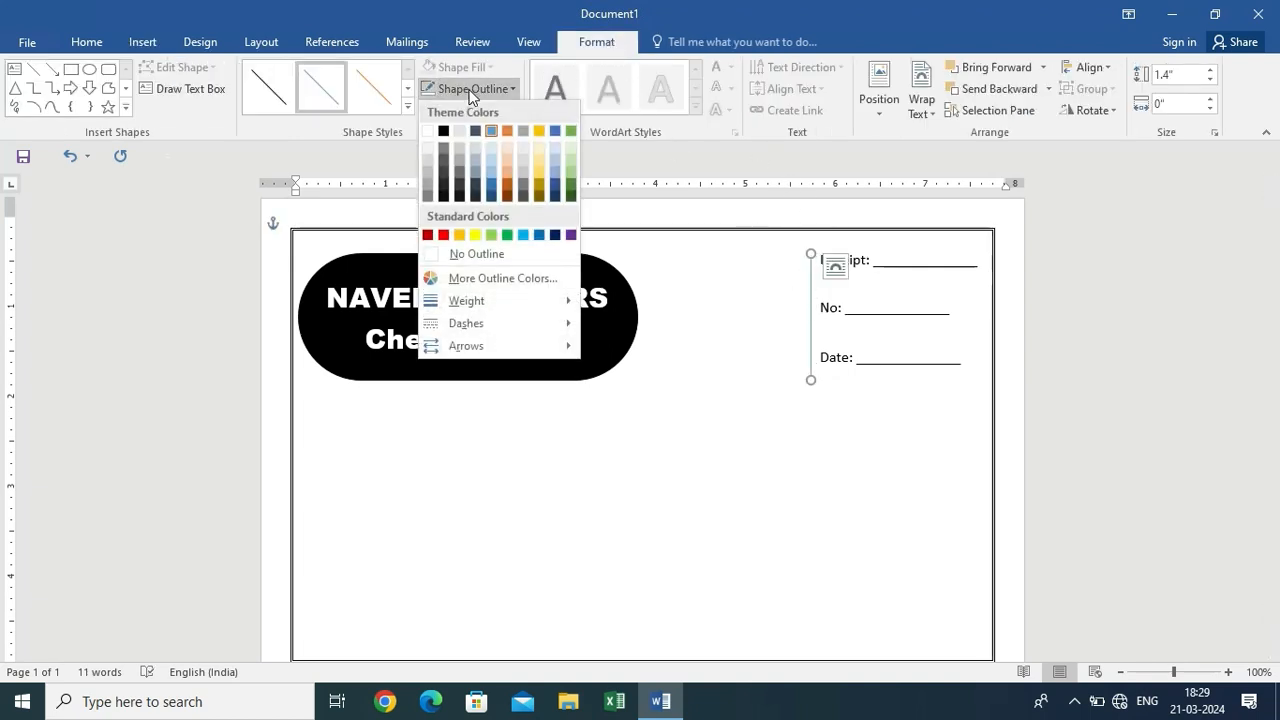
click(443, 131)
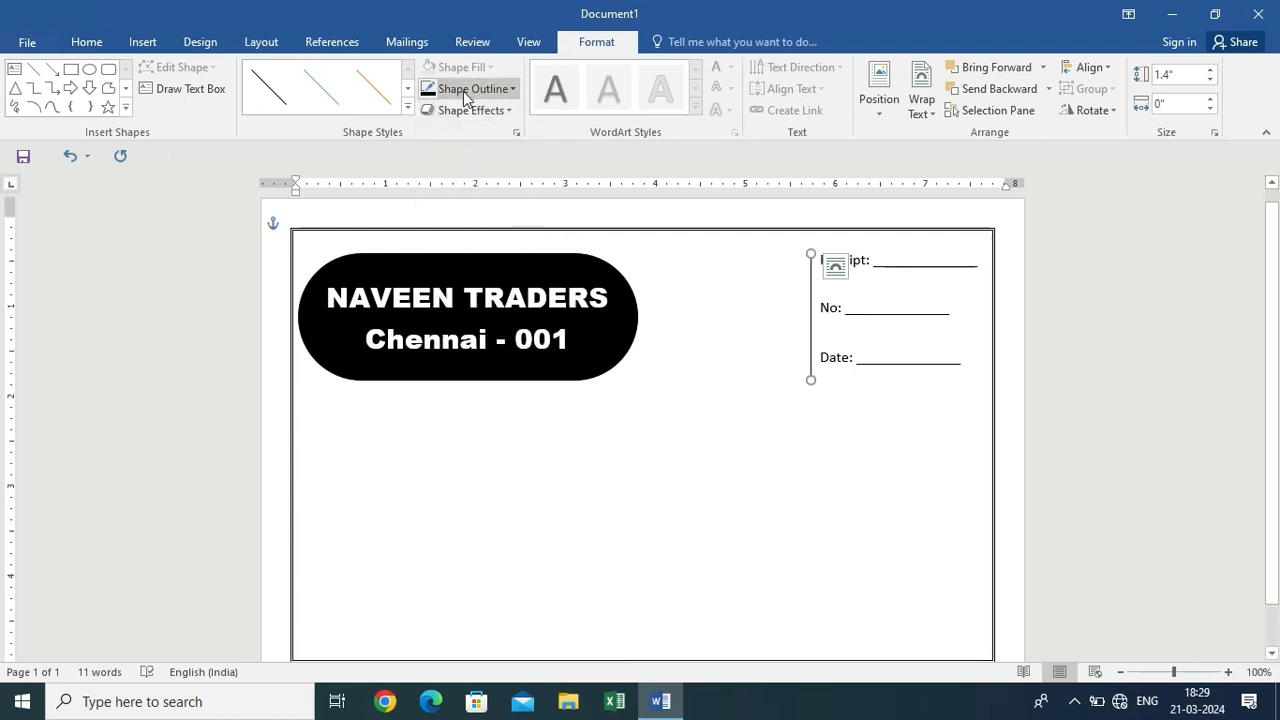
click(470, 88)
mouse_move(539, 310)
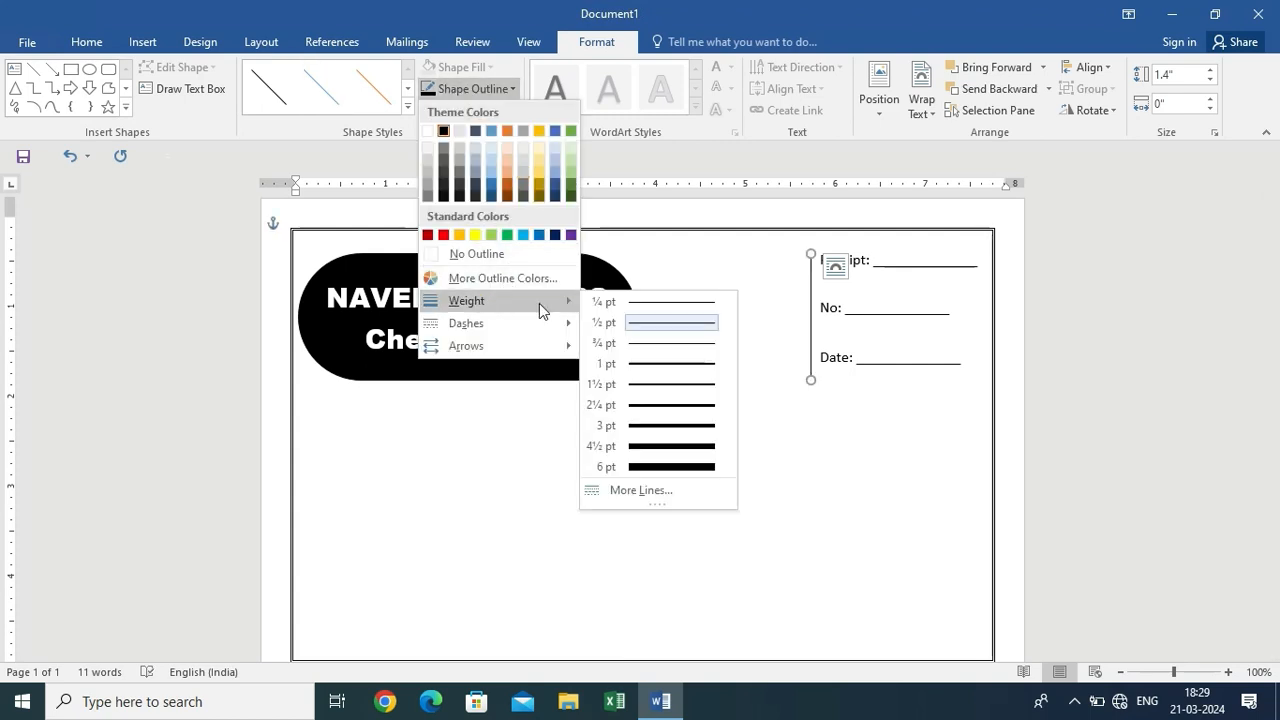
click(664, 385)
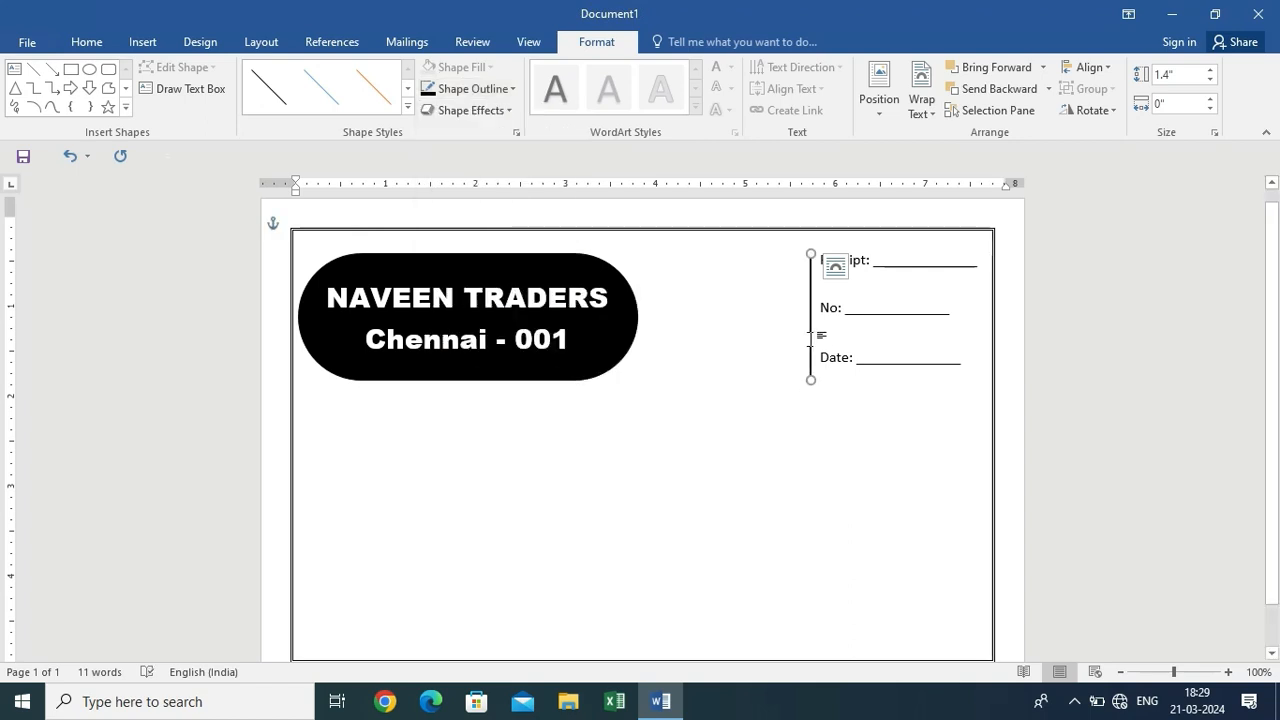
Duplicate the vertical line and place the copy beside it to form a double rule
key(ctrl+d)
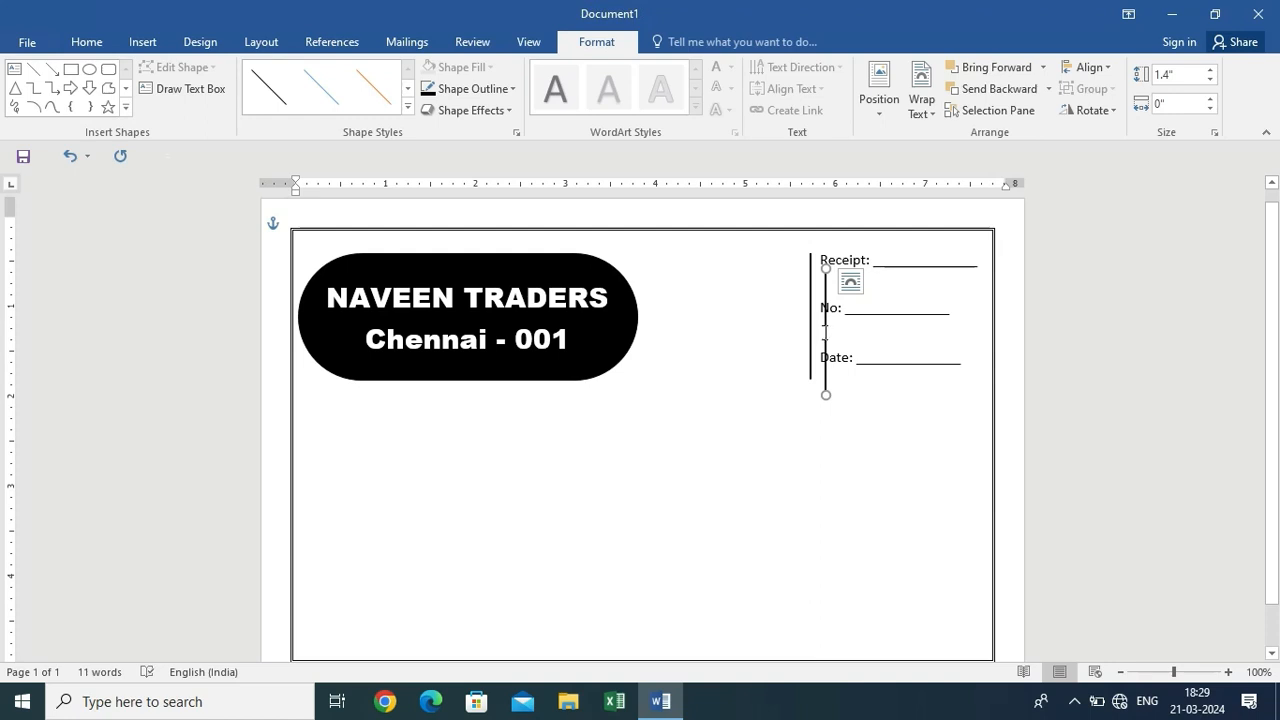
key(Escape)
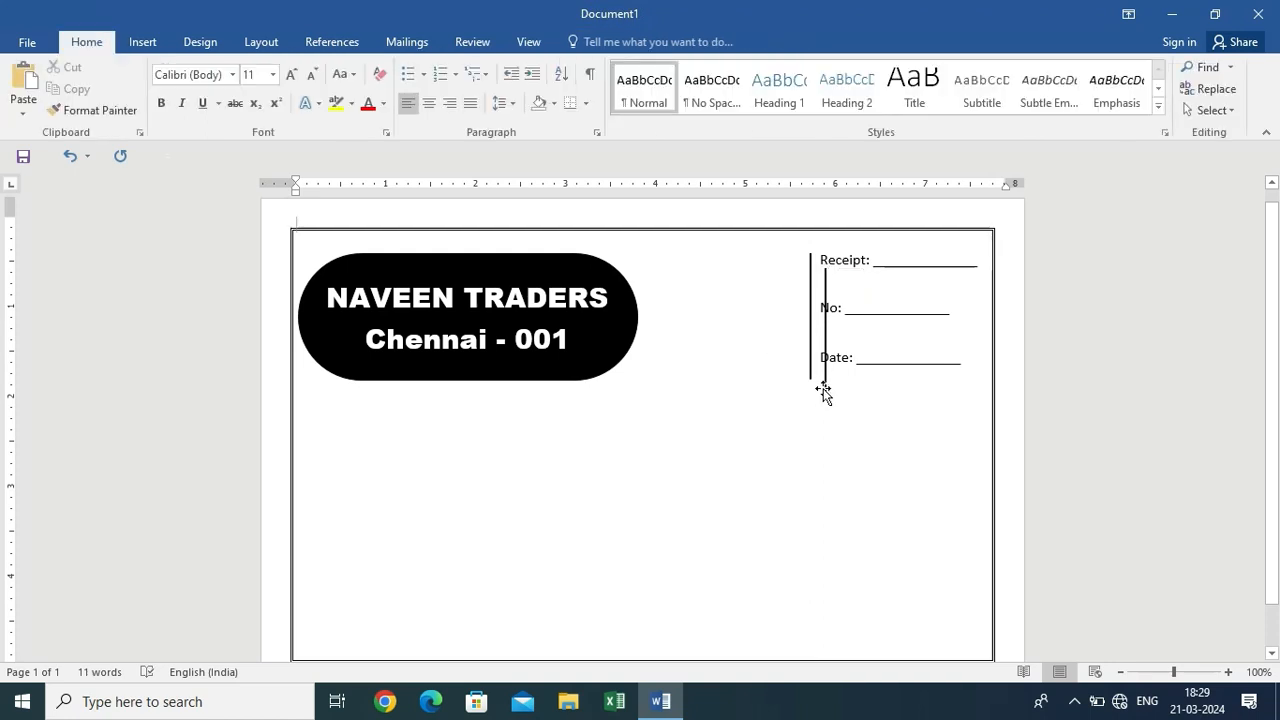
click(820, 388)
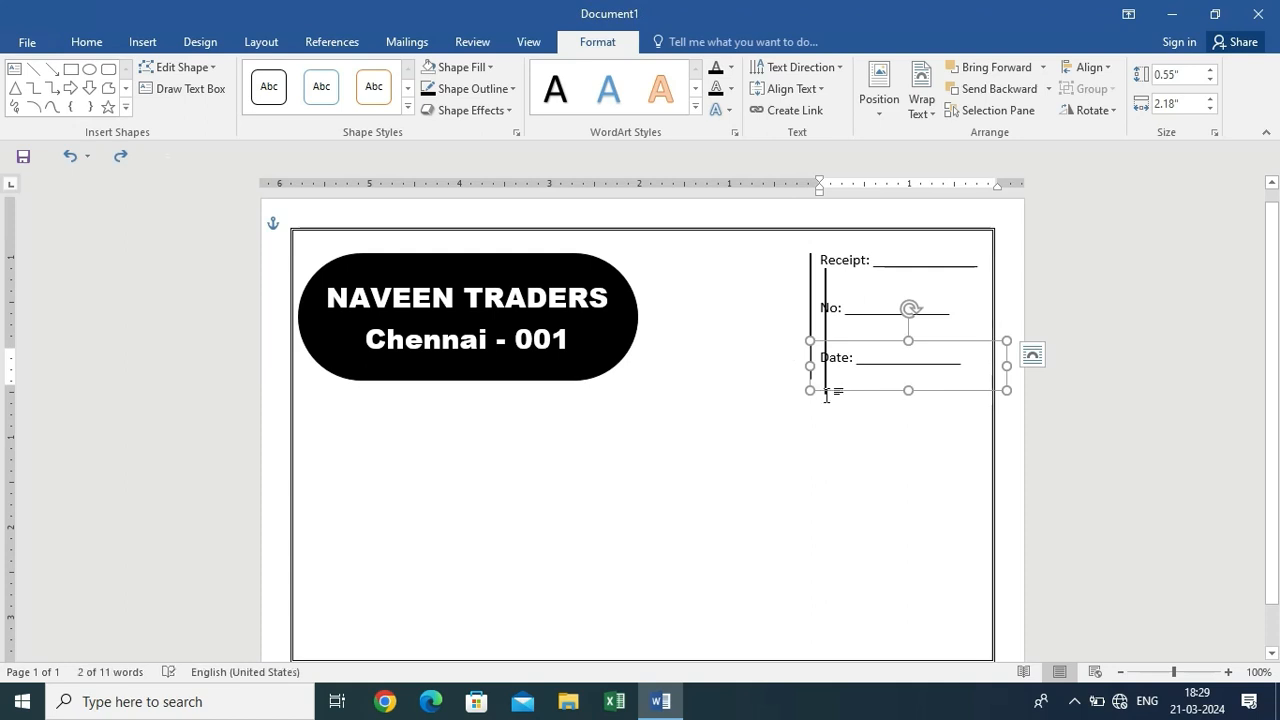
key(ctrl+z)
click(833, 402)
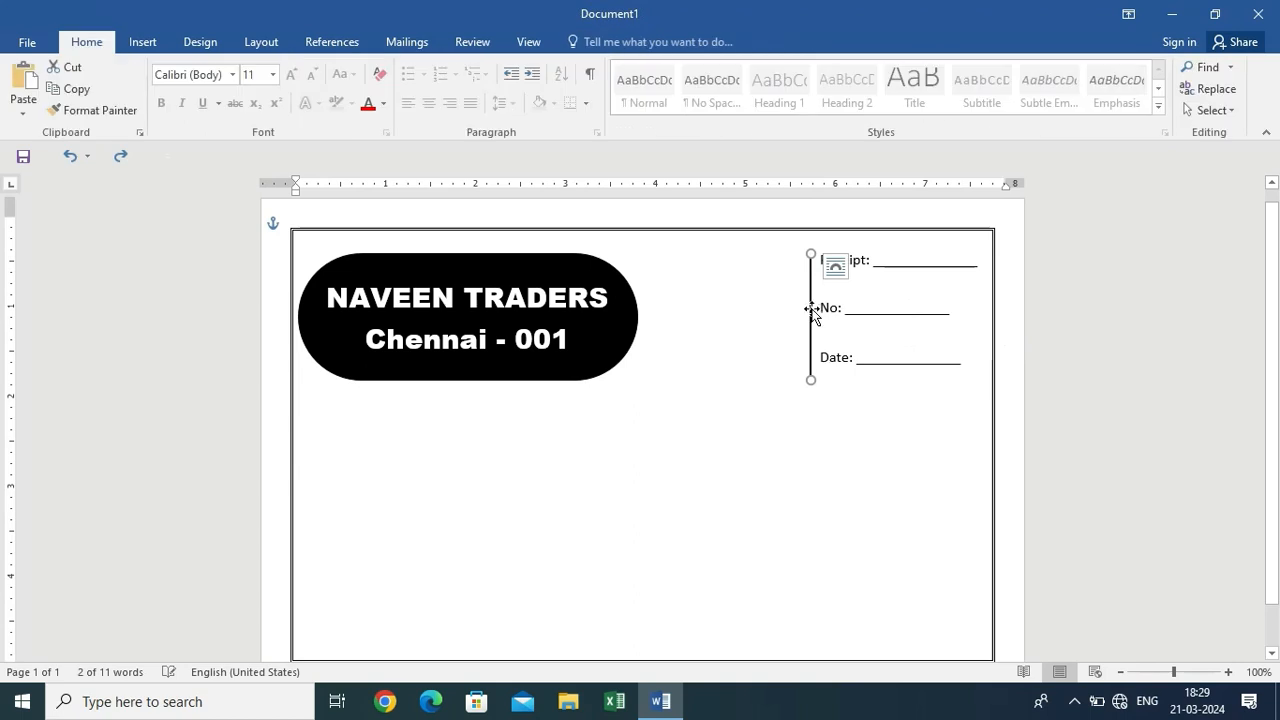
mouse_move(817, 309)
mouse_down()
mouse_move(751, 309)
mouse_move(808, 296)
mouse_up()
key(ctrl+v)
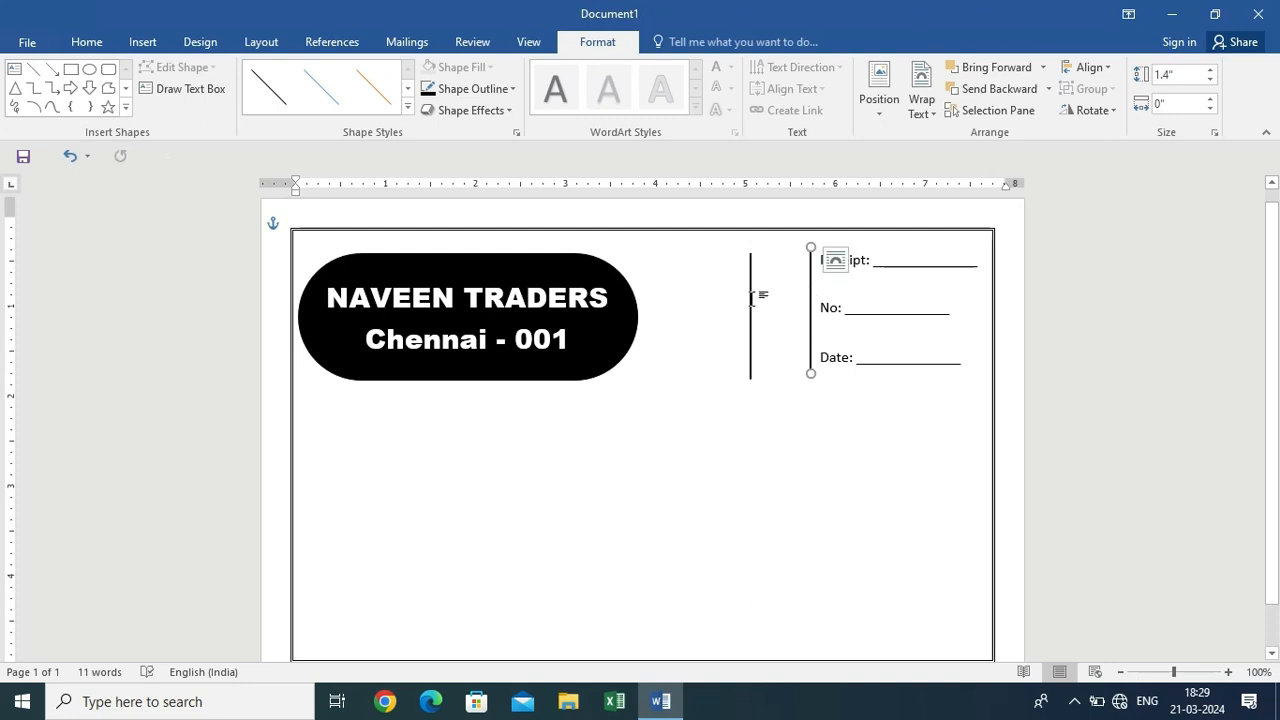
click(751, 299)
drag(755, 296, 803, 291)
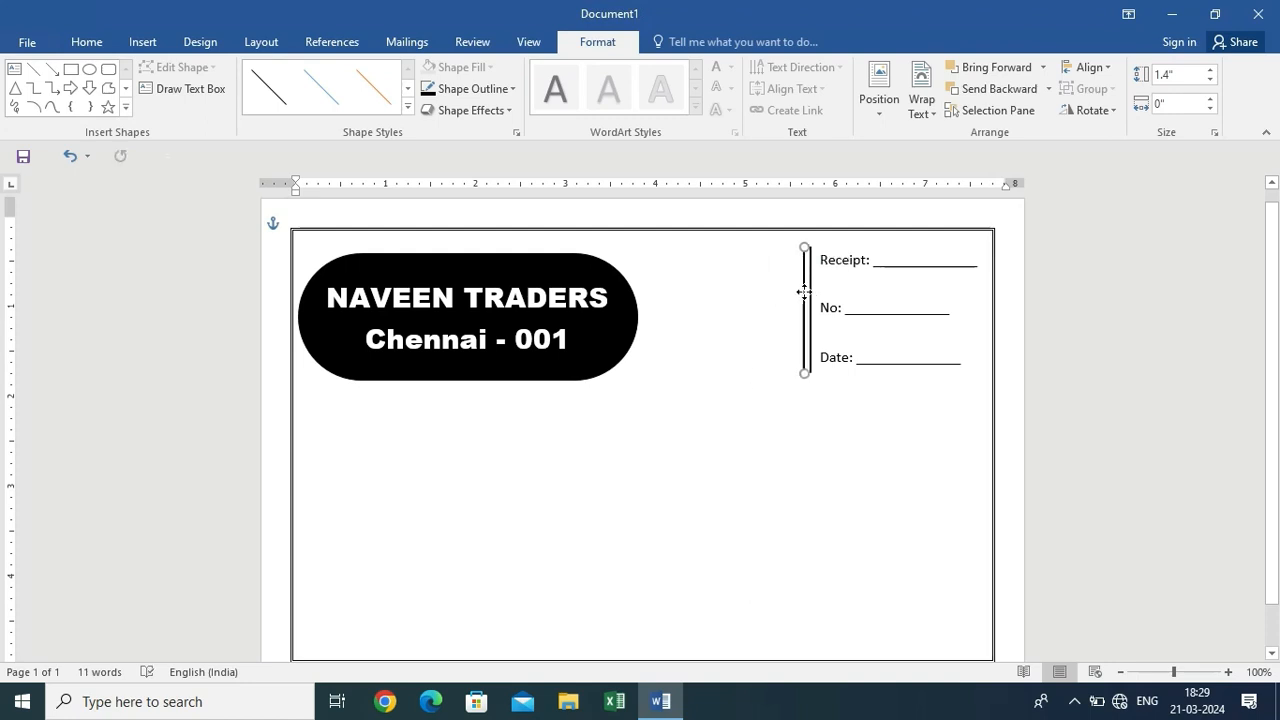
click(823, 423)
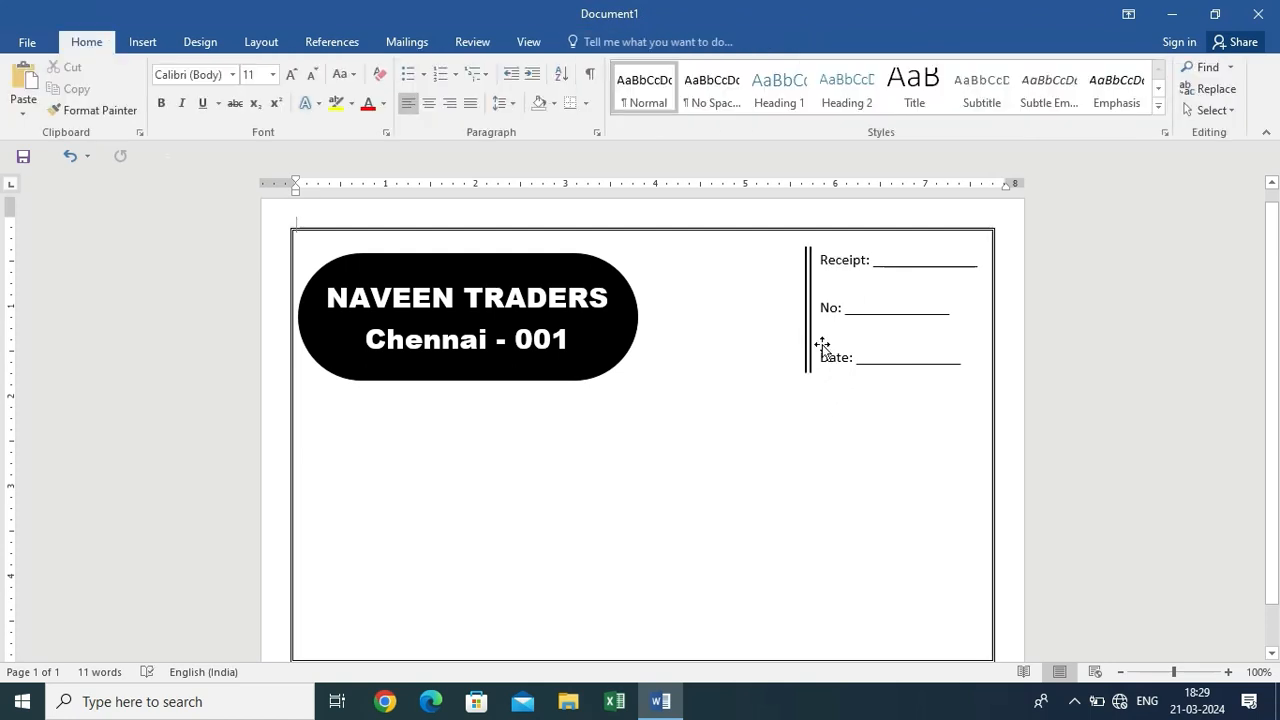
scroll(822, 345, up, 3)
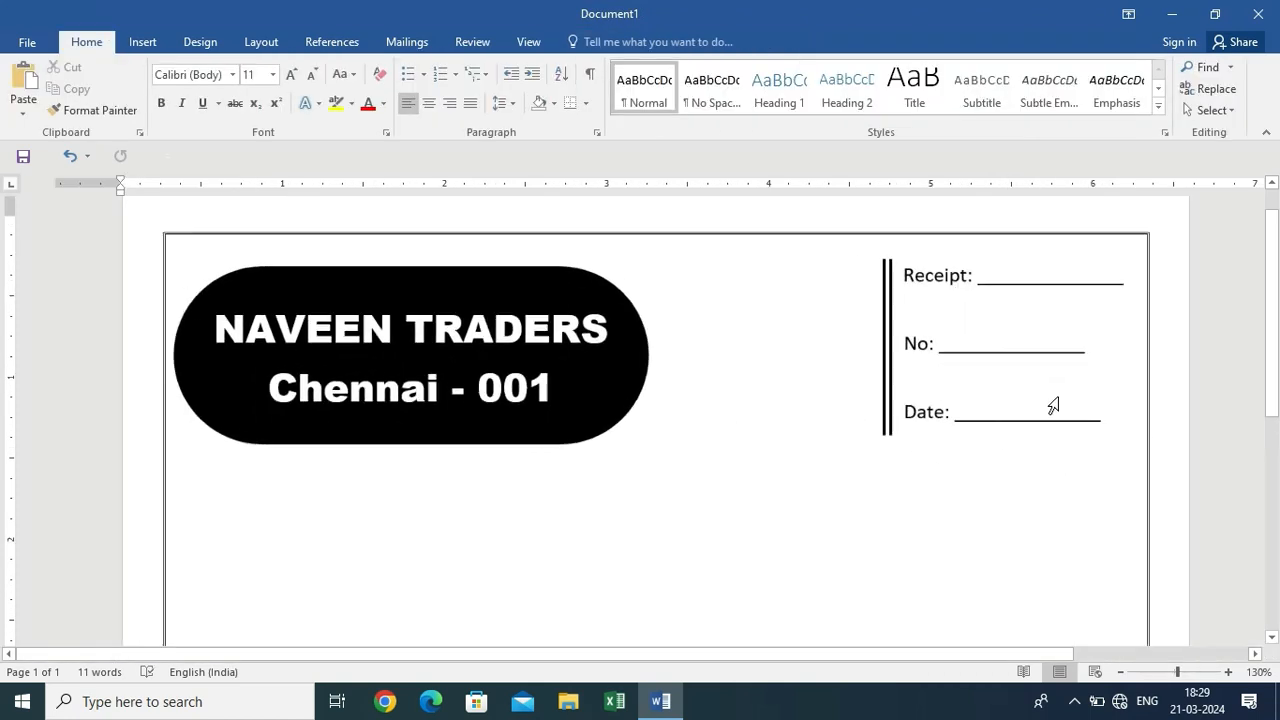
scroll(1053, 405, down, 2)
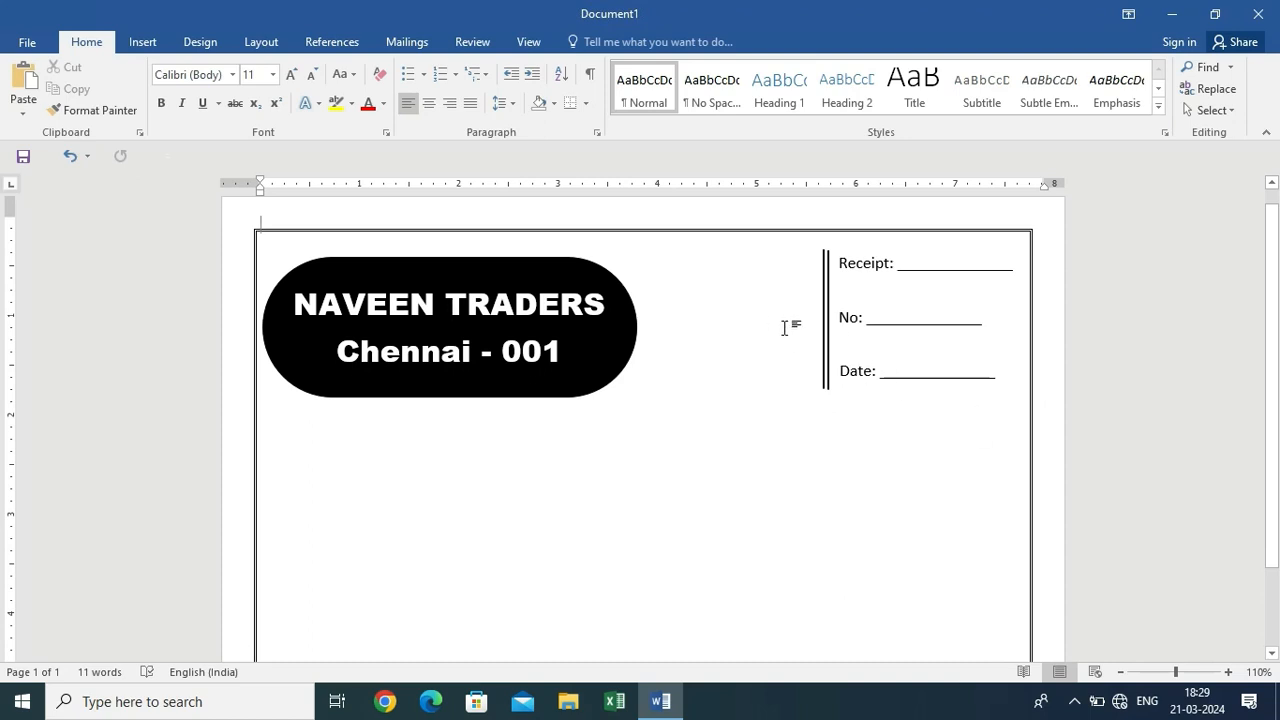
click(148, 42)
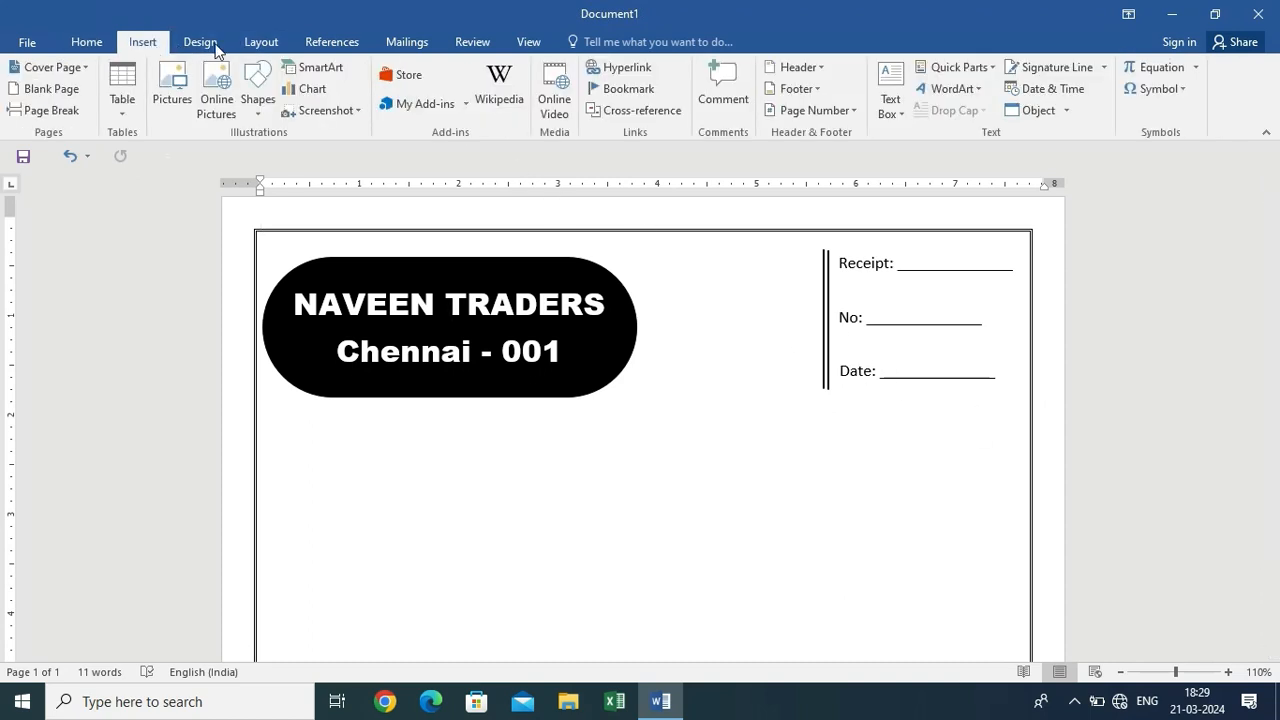
Draw a text box left of the double vertical rule holding the shop's phone number
click(257, 90)
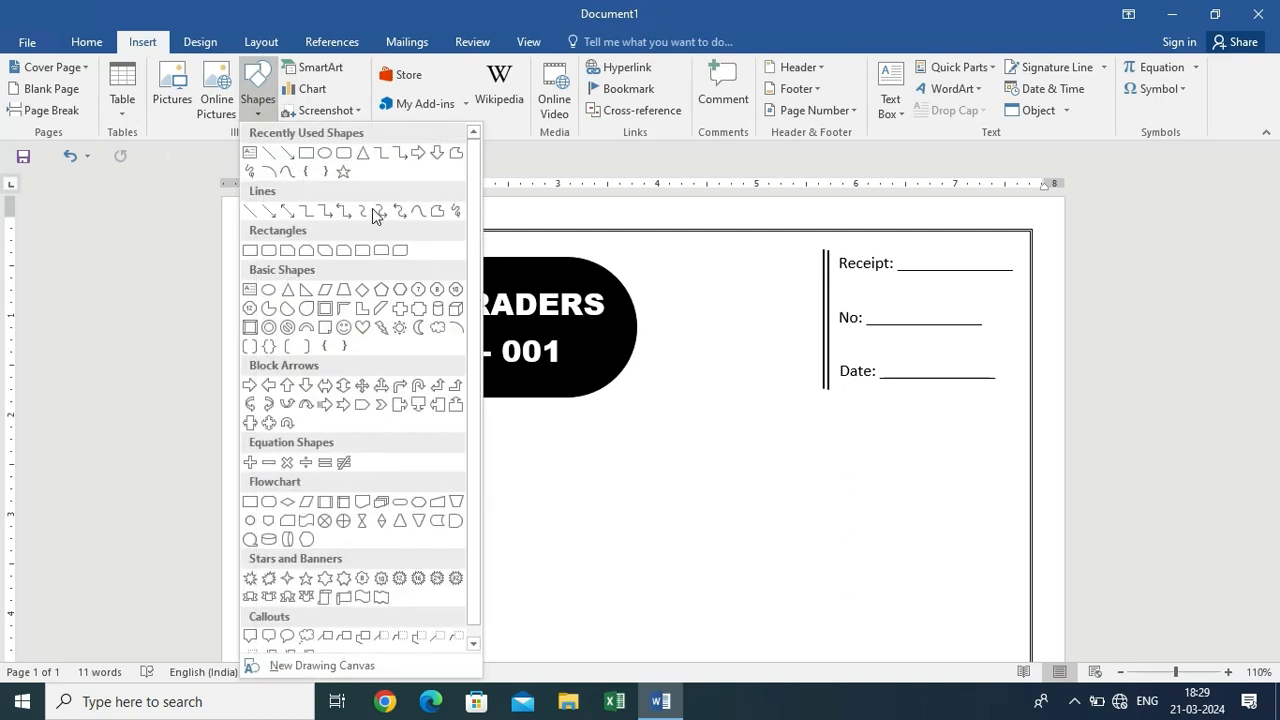
click(251, 153)
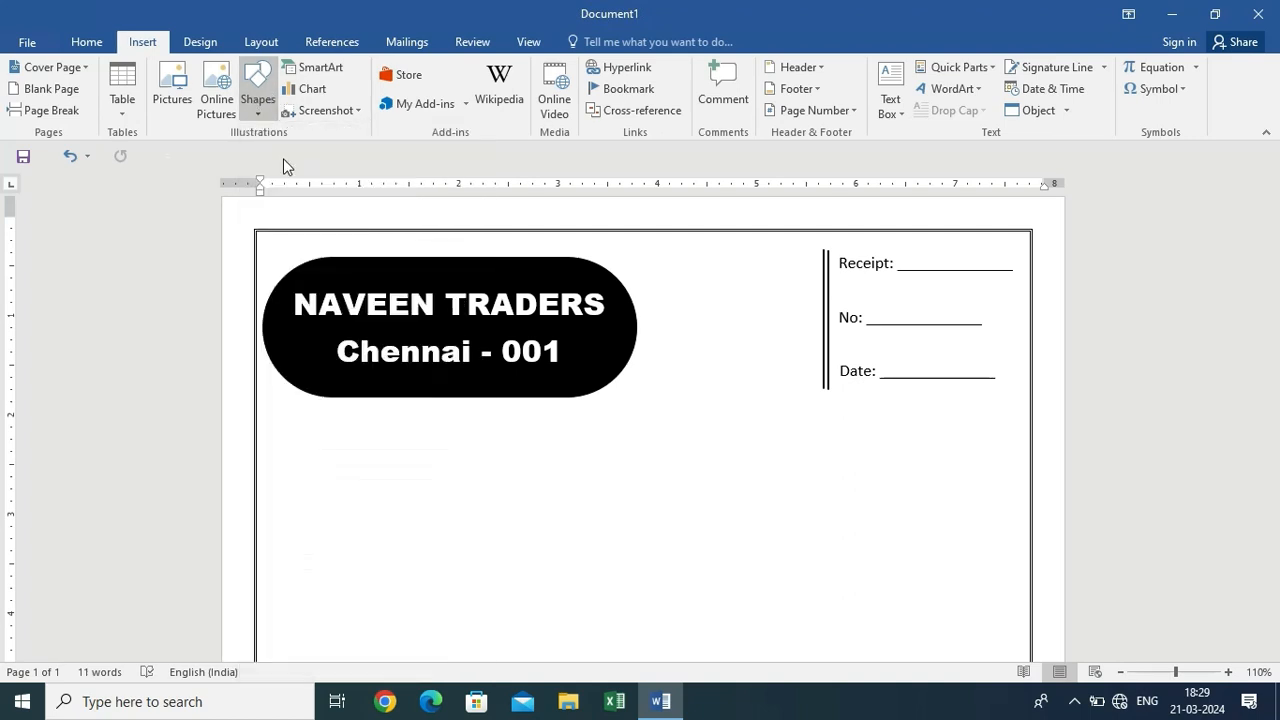
drag(690, 253, 820, 288)
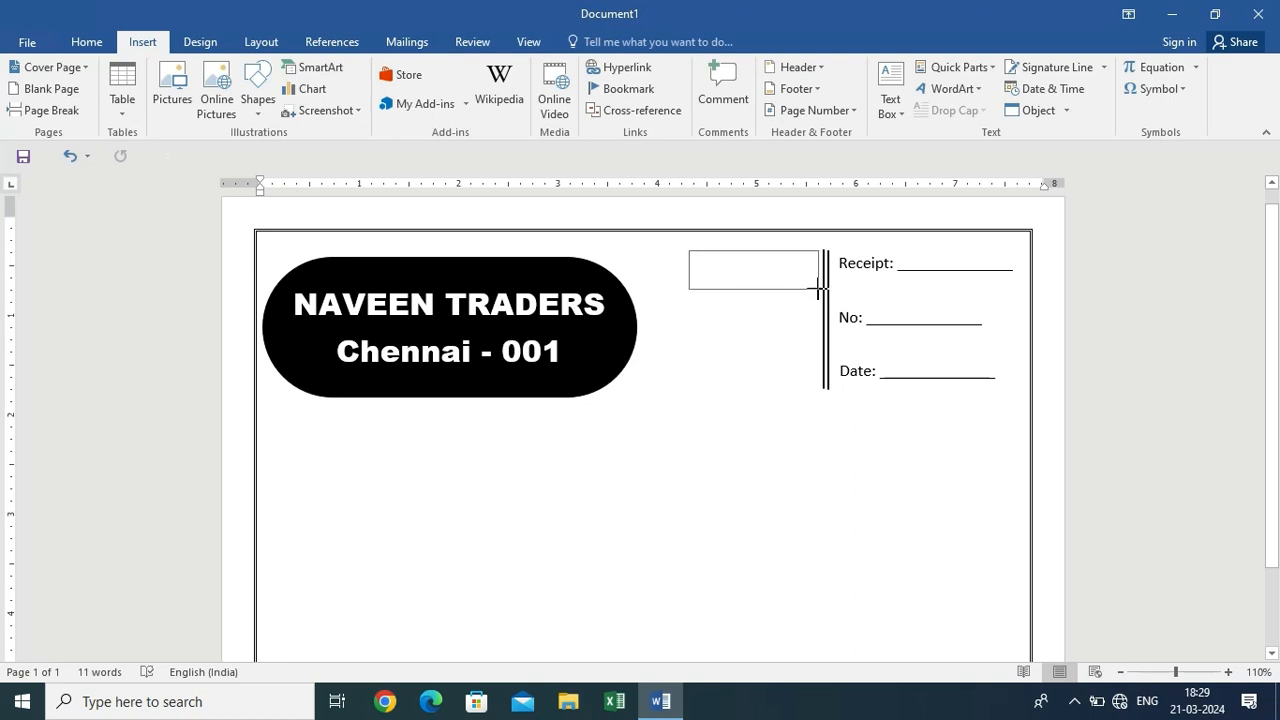
drag(818, 289, 818, 289)
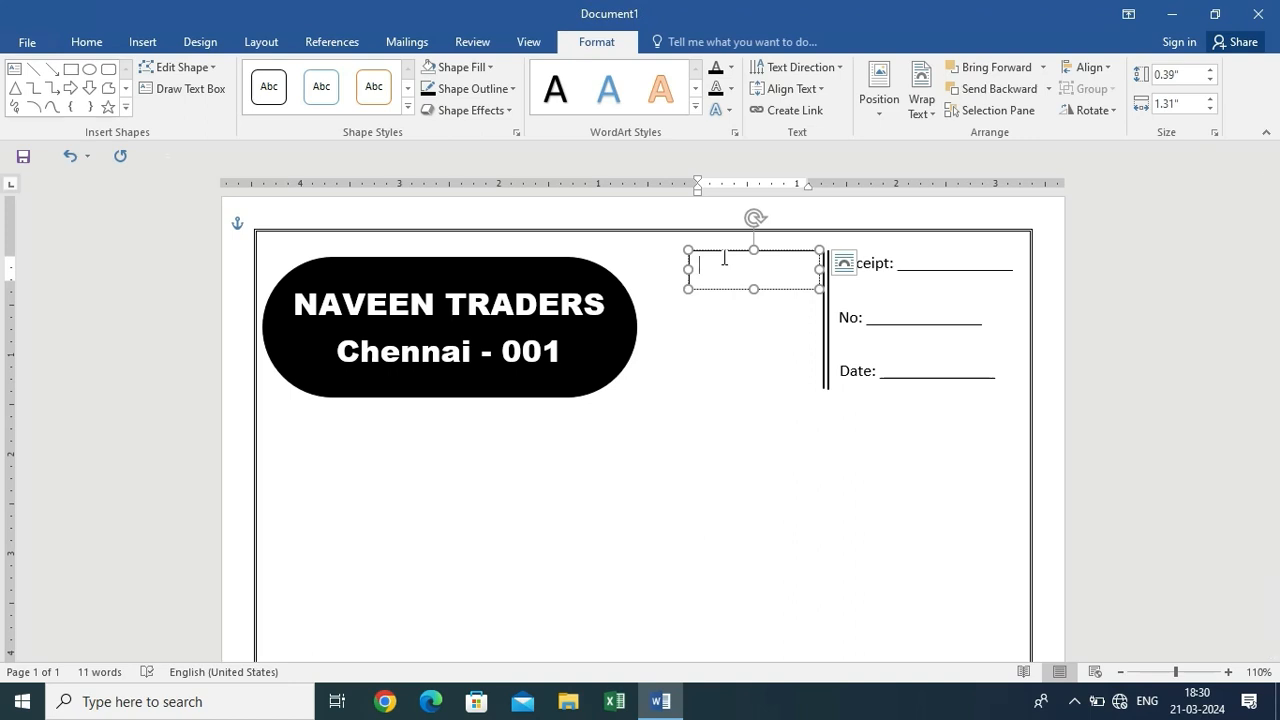
text(044 - 1234567880)
key(BackSpace)
click(763, 305)
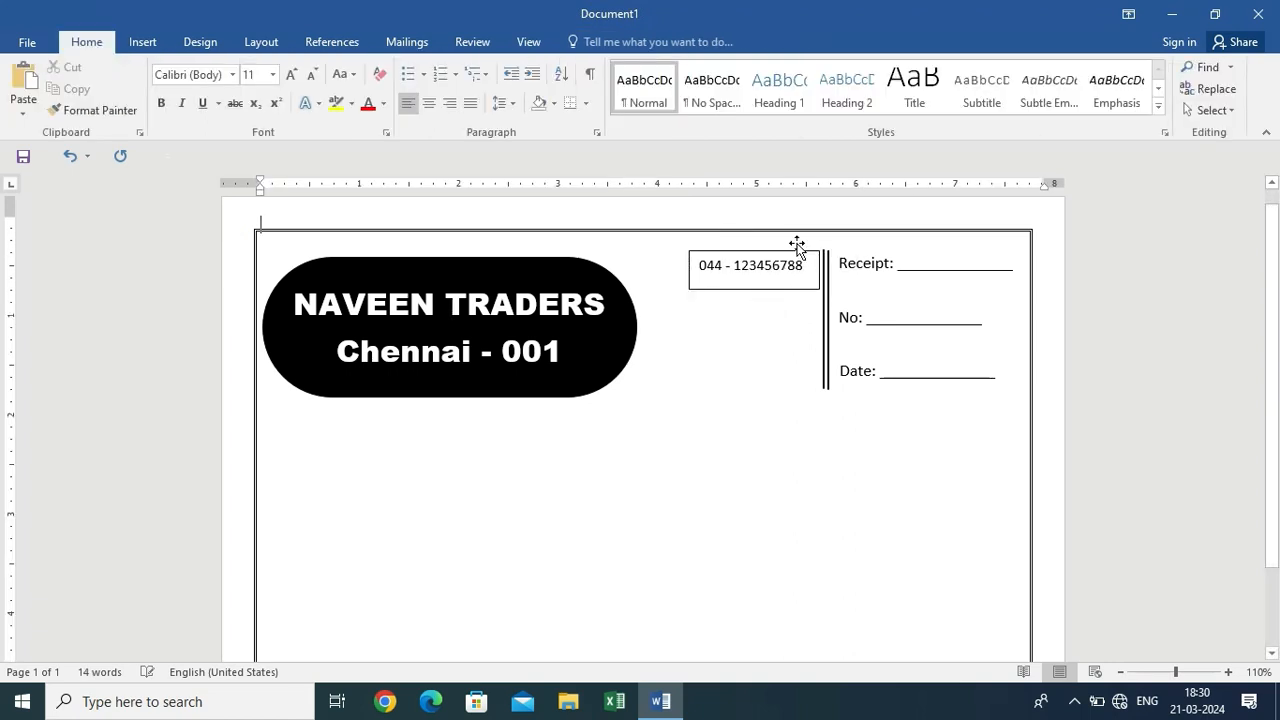
click(783, 288)
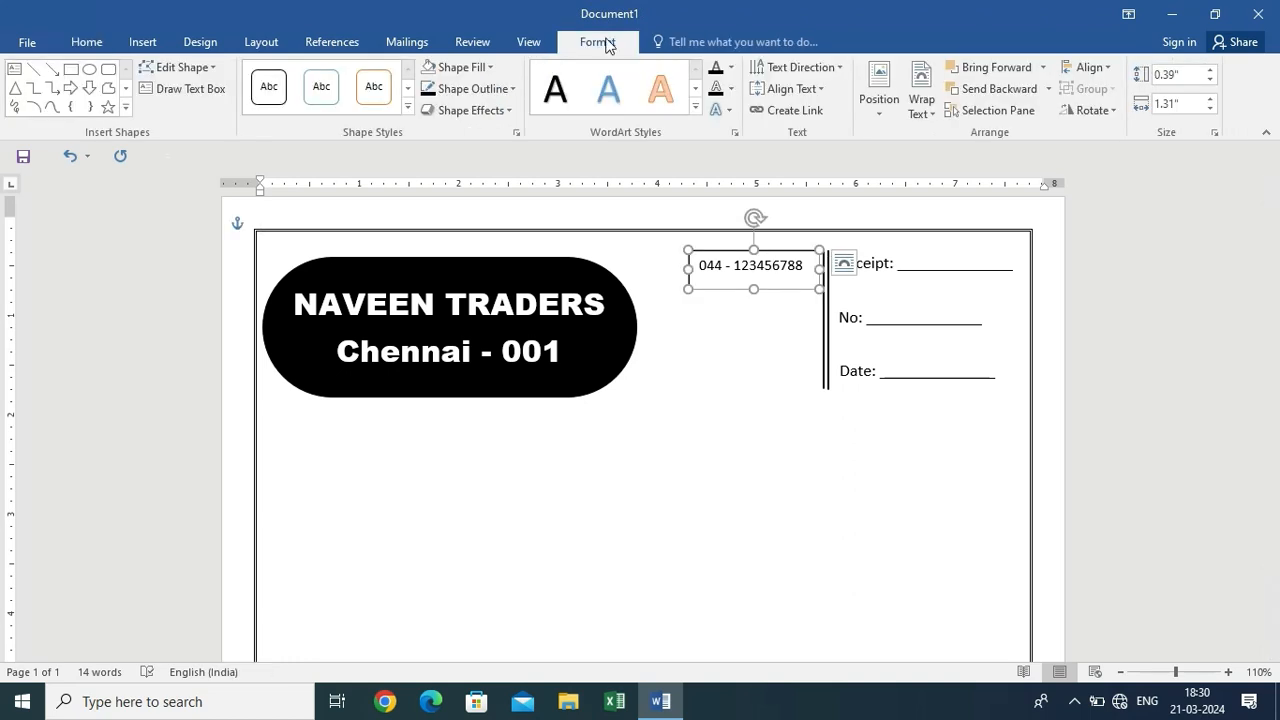
Remove the phone text box's fill and border and right-align the number
click(477, 68)
click(465, 229)
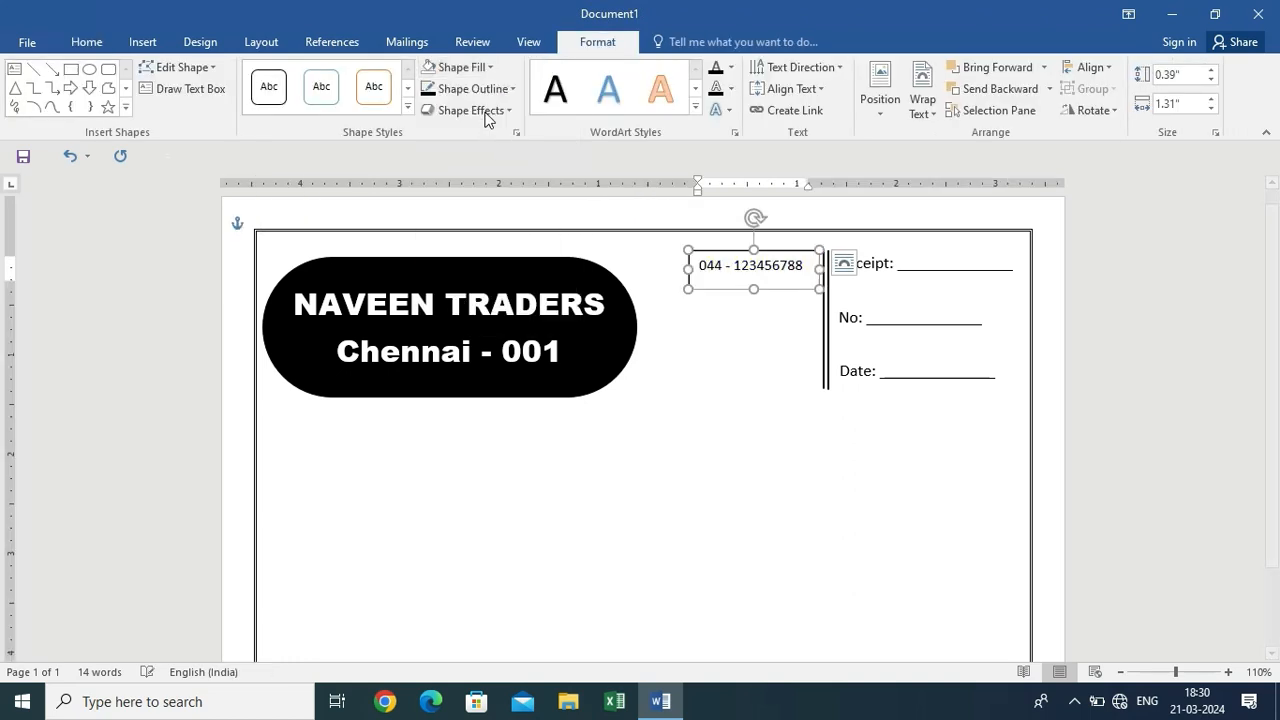
click(474, 89)
click(481, 258)
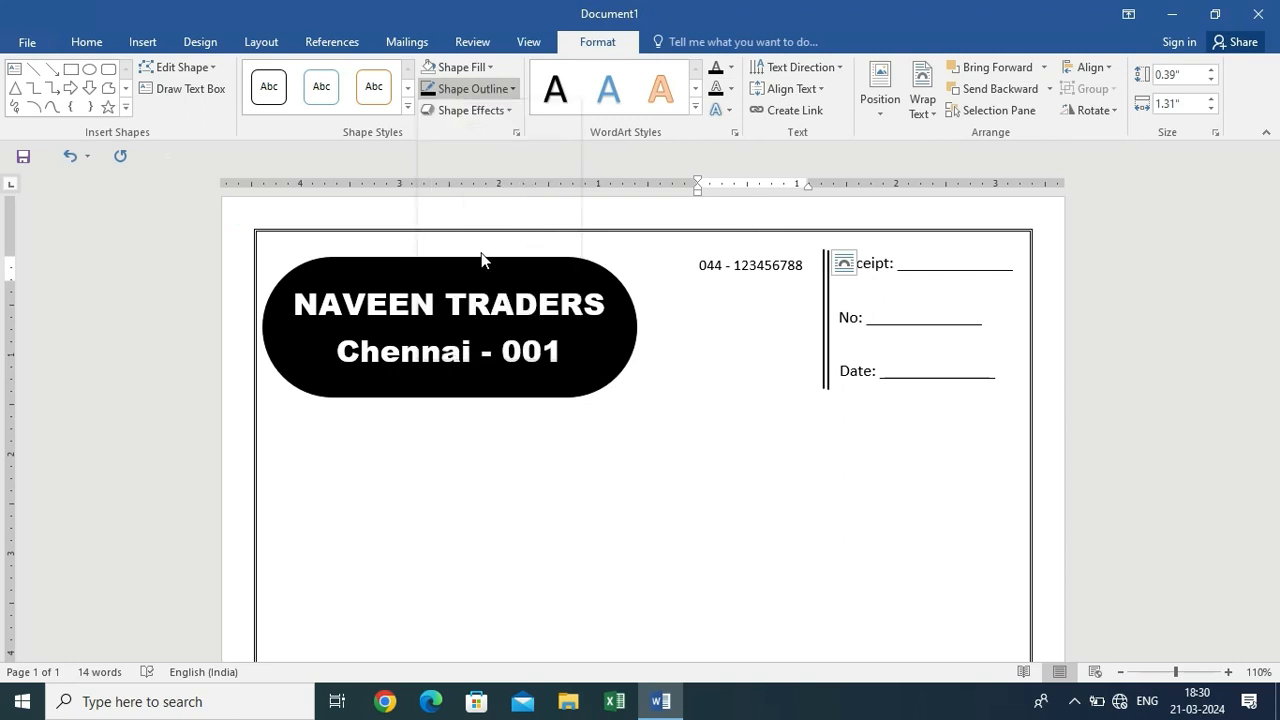
click(103, 43)
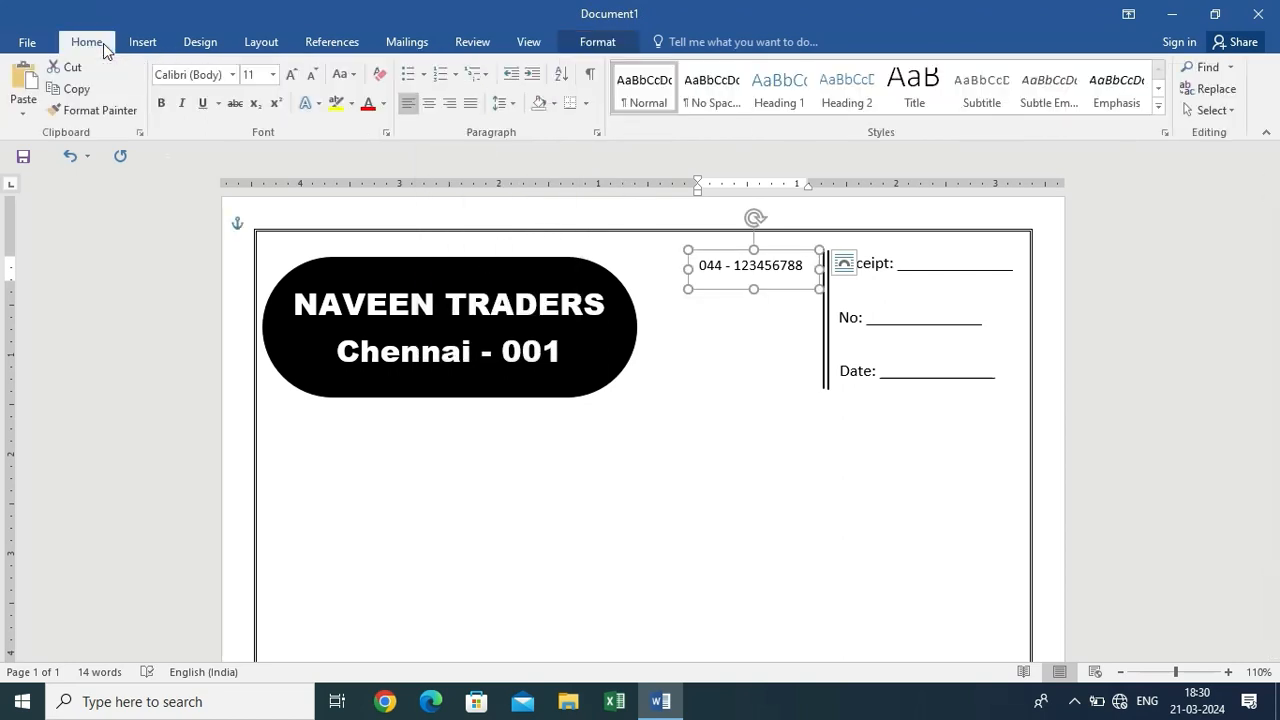
click(449, 103)
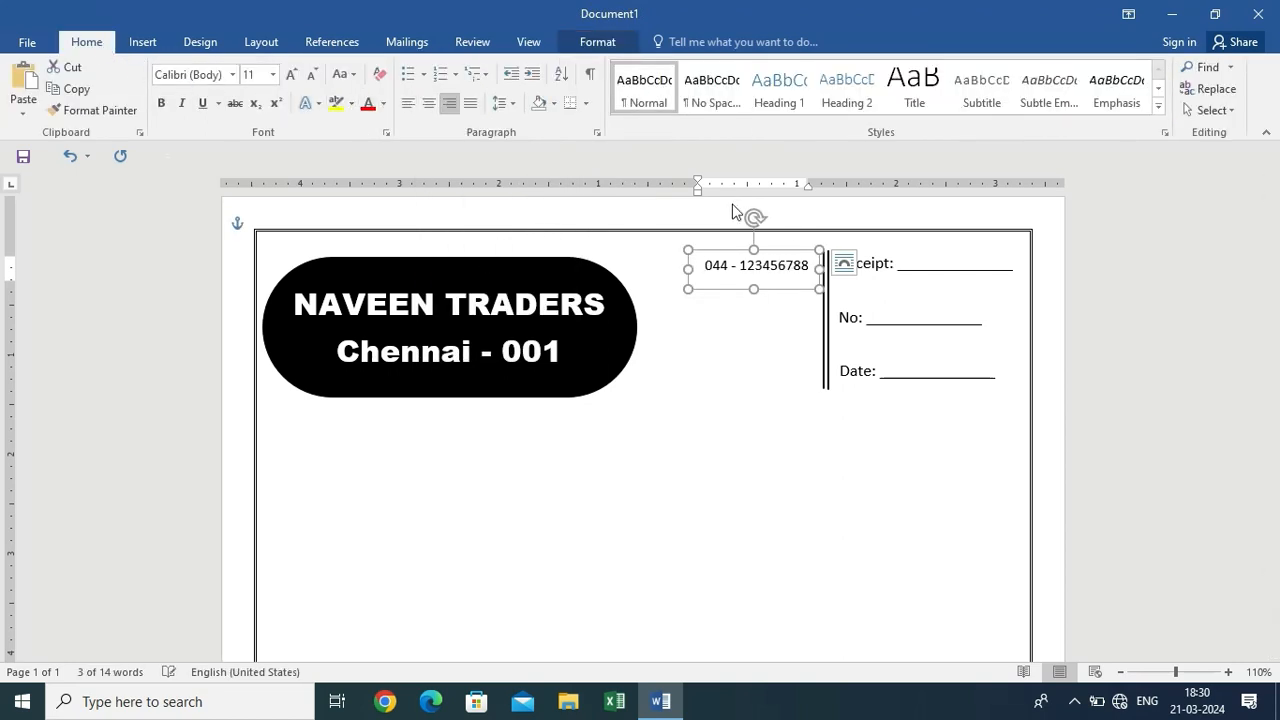
Nudge the box right, then paste a copy directly under the first phone number
drag(779, 289, 787, 289)
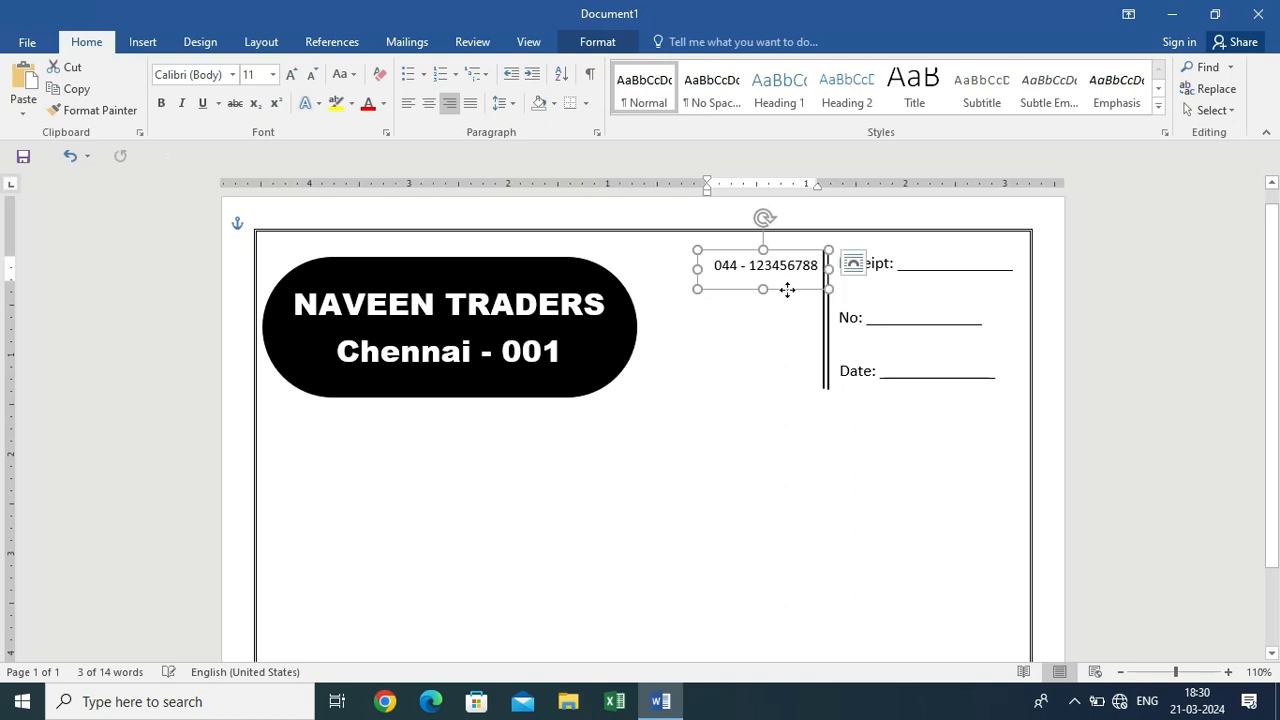
key(ctrl+v)
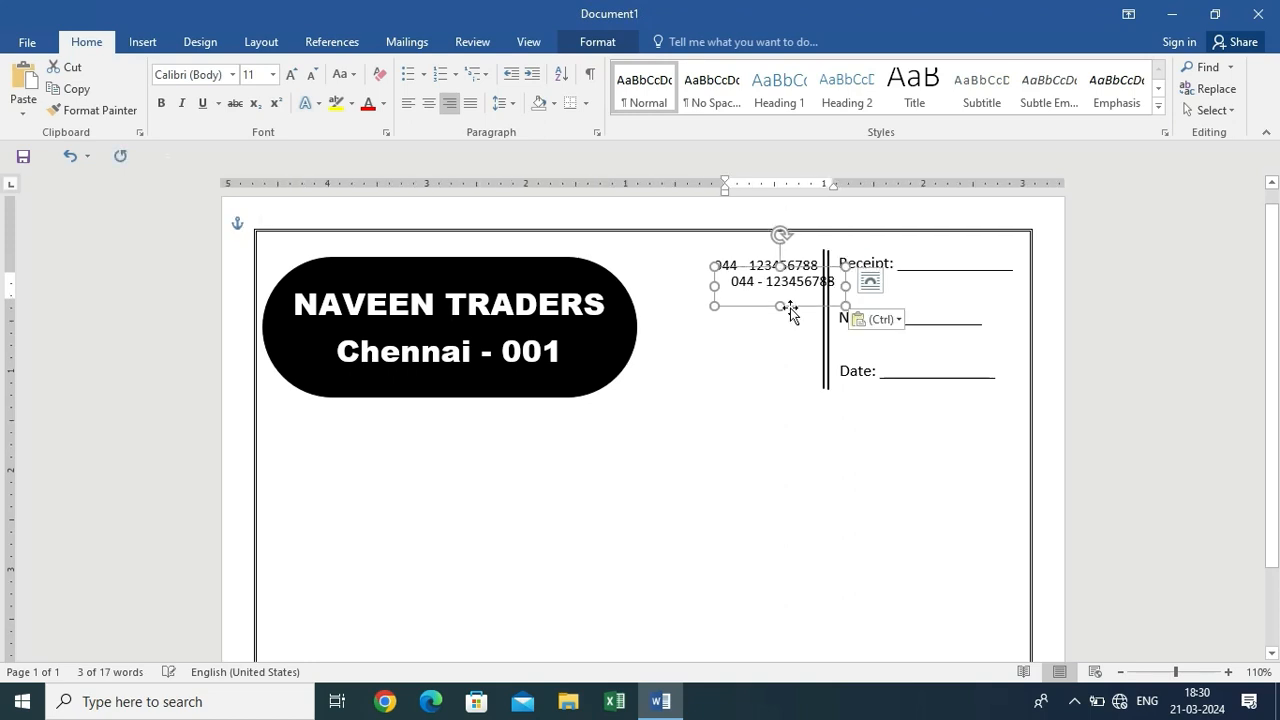
drag(787, 310, 773, 316)
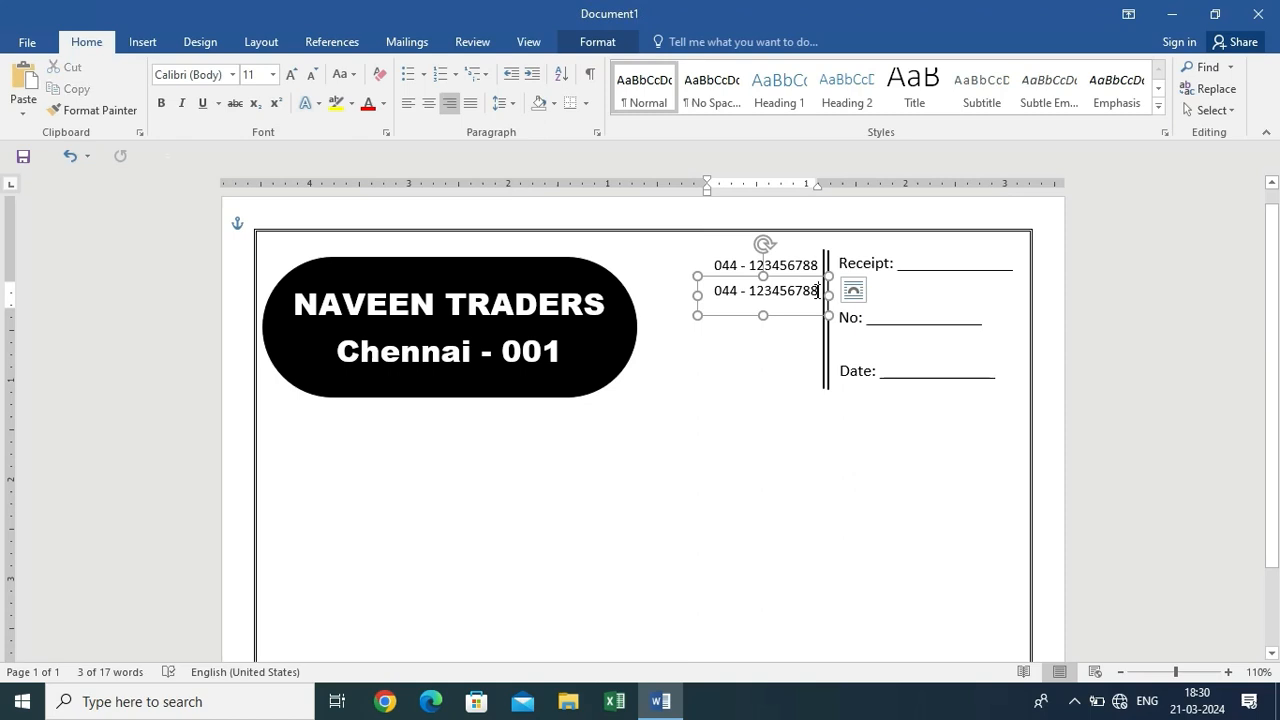
Replace the second box's number with a different phone number, then paste another box copy
triple_click(818, 290)
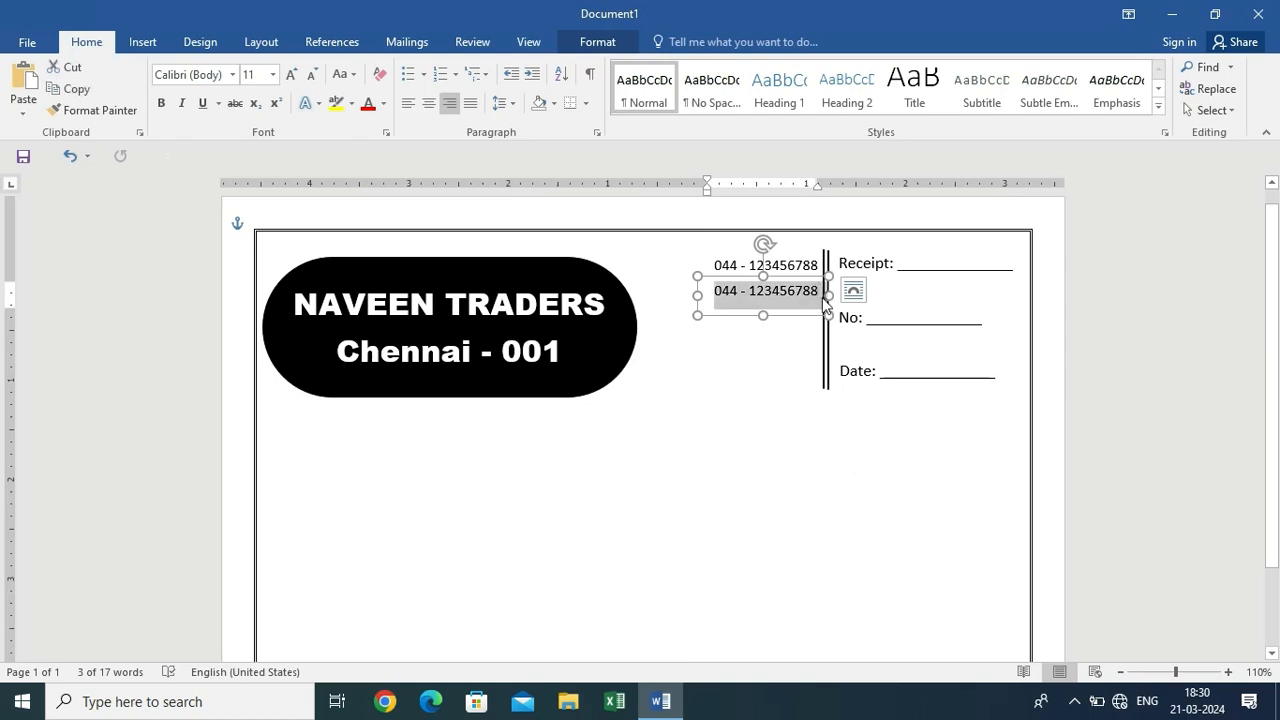
key(BackSpace)
text(044)
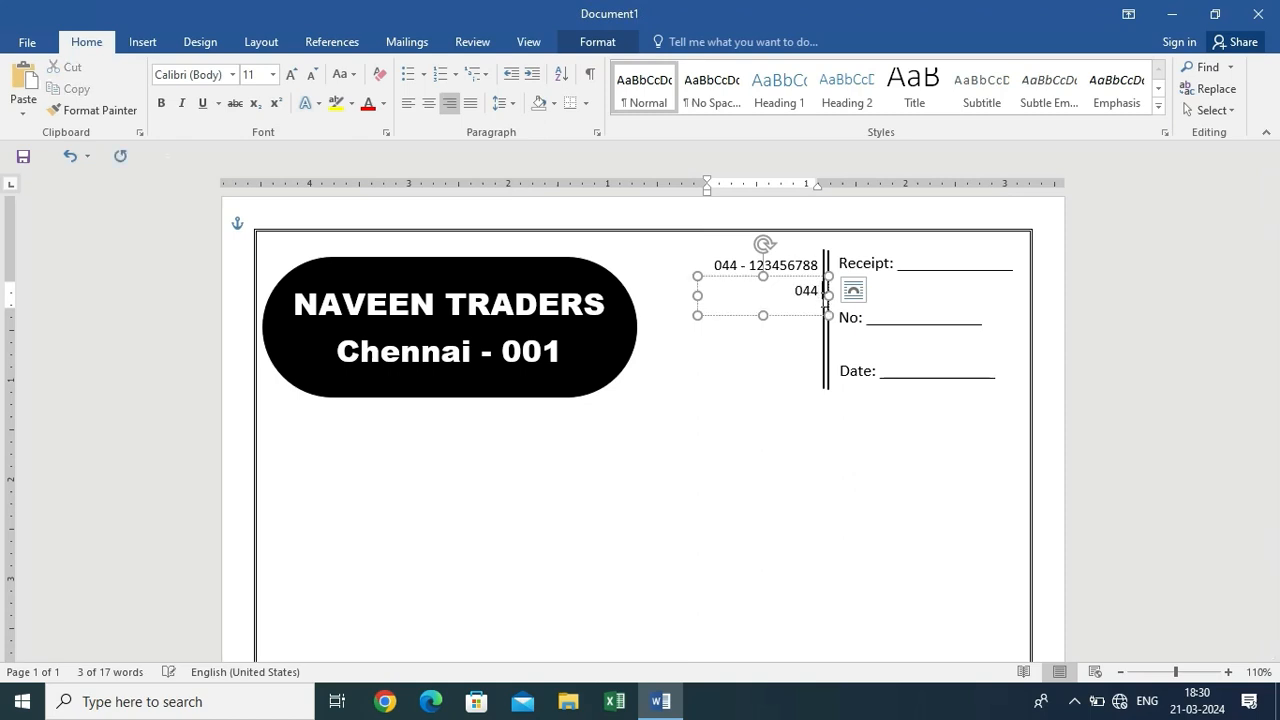
text( - 9)
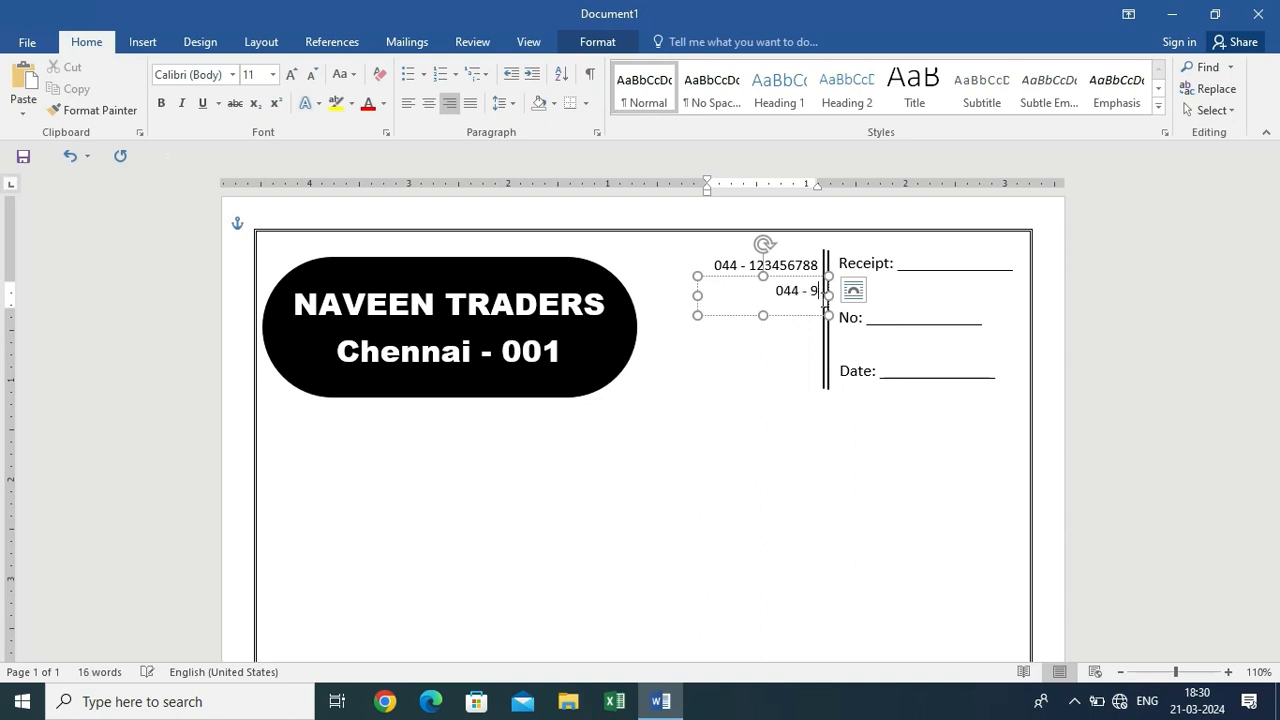
text(876543221)
key(BackSpace)
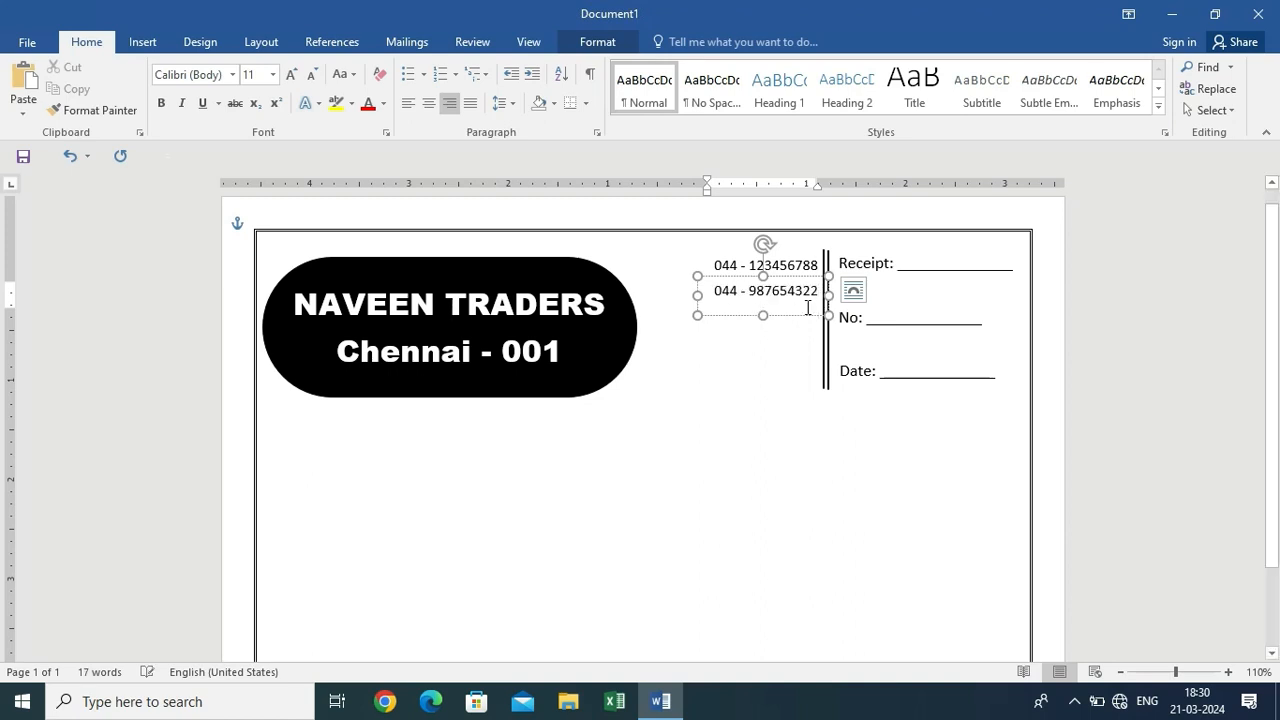
click(804, 375)
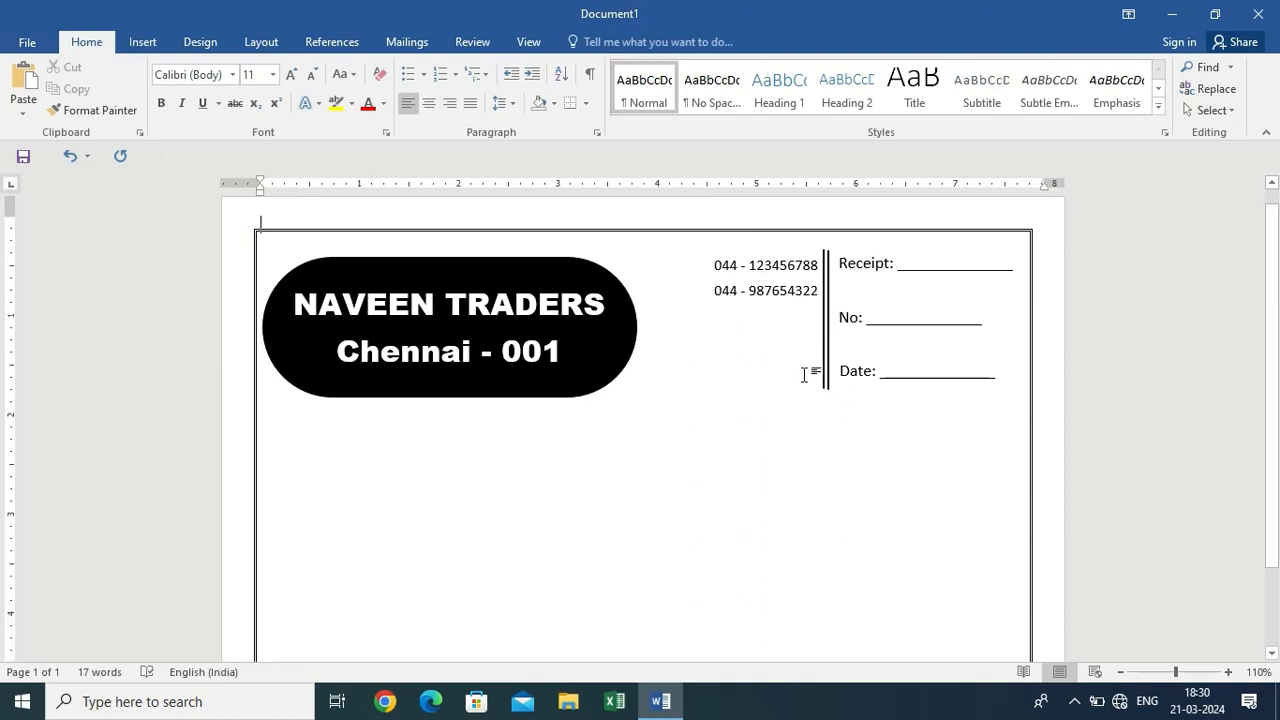
key(ctrl+v)
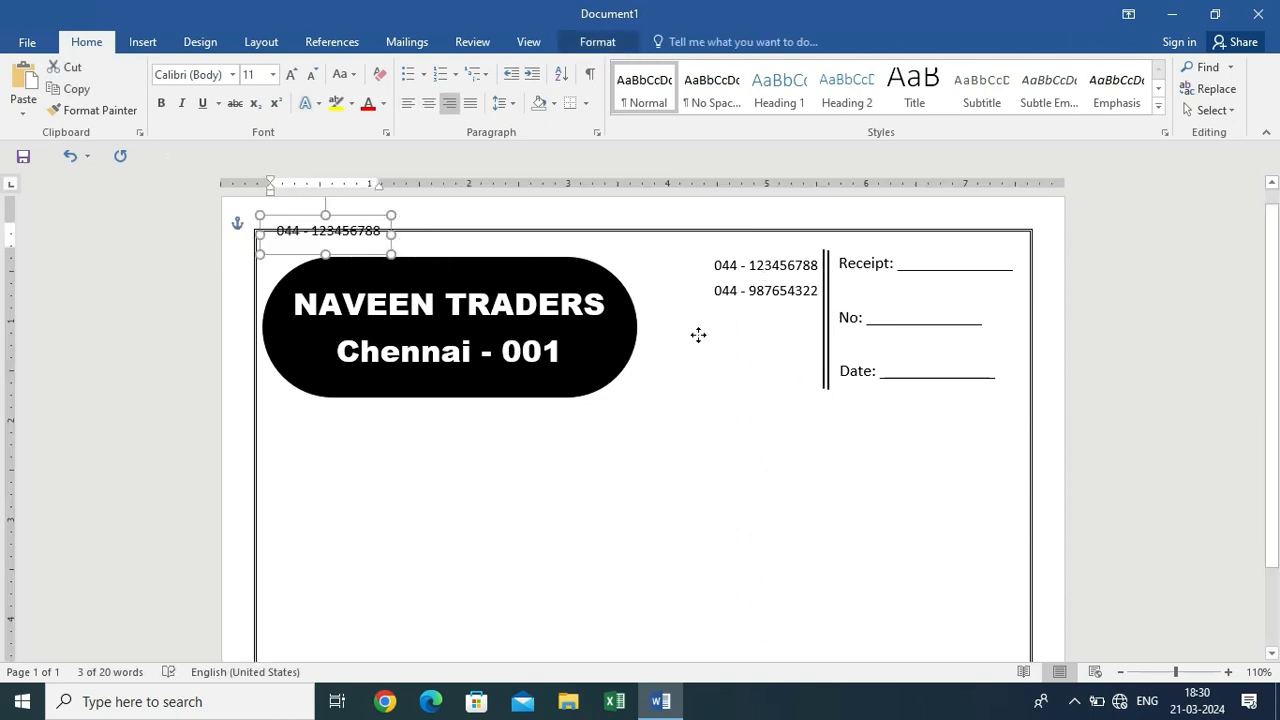
Move the pasted box under the phone numbers, enlarge it, and type the shop's two-line address
drag(698, 335, 793, 345)
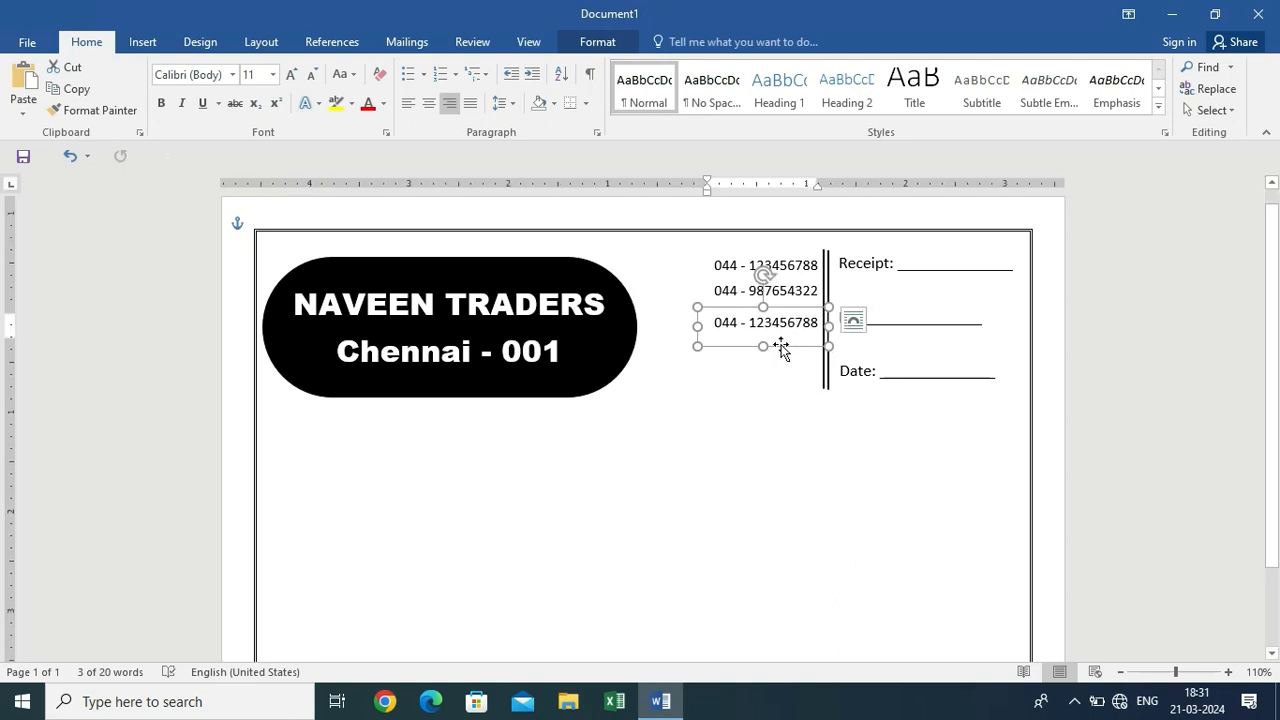
triple_click(752, 328)
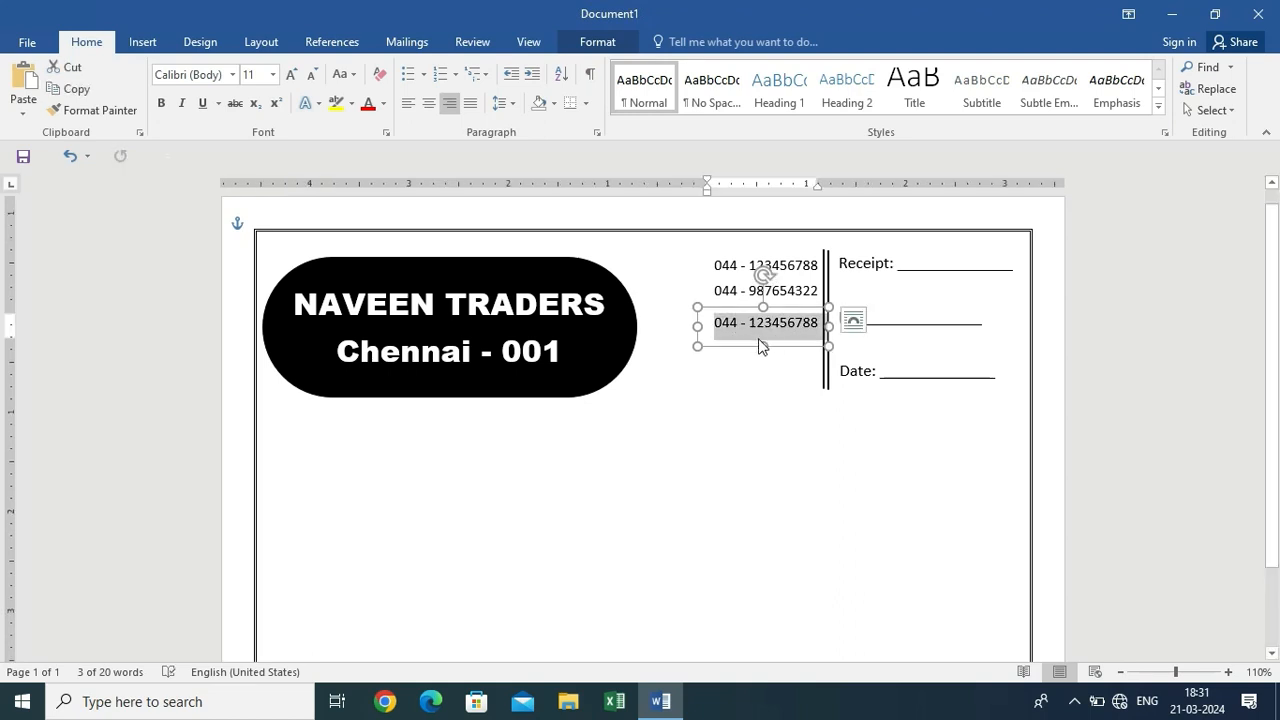
drag(762, 346, 763, 376)
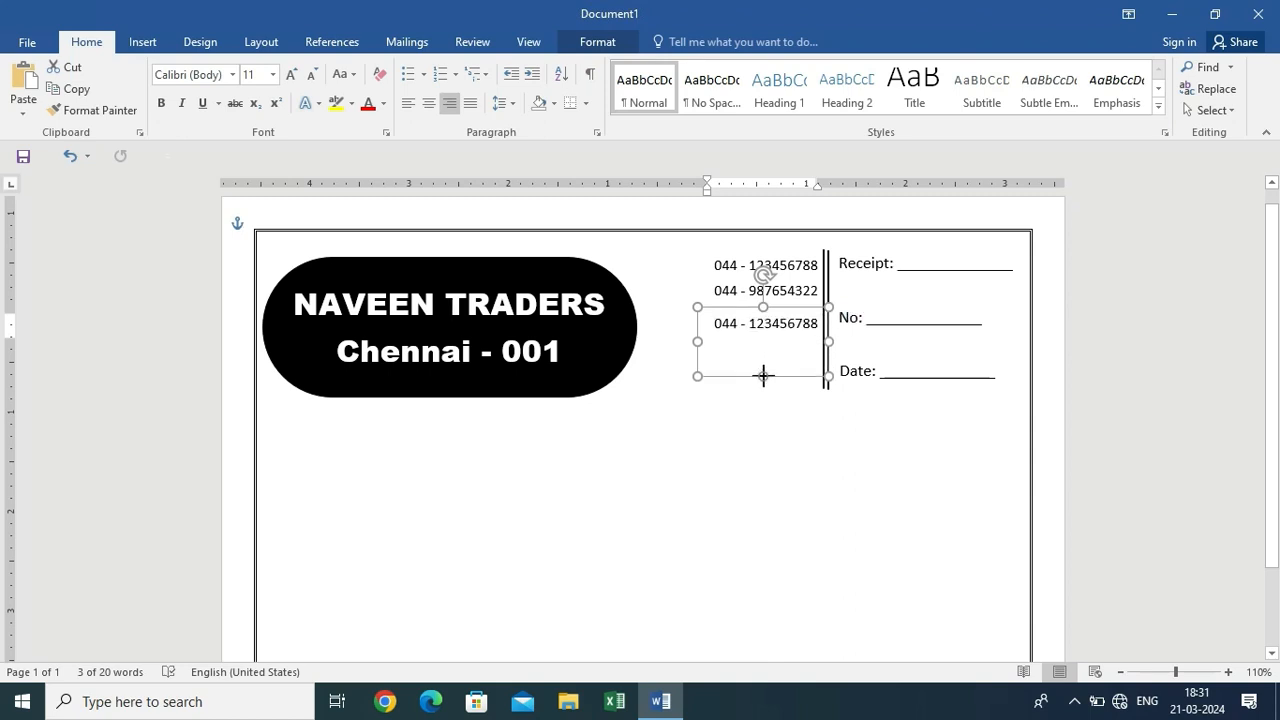
key(ctrl+a)
key(ctrl+e)
text(#)
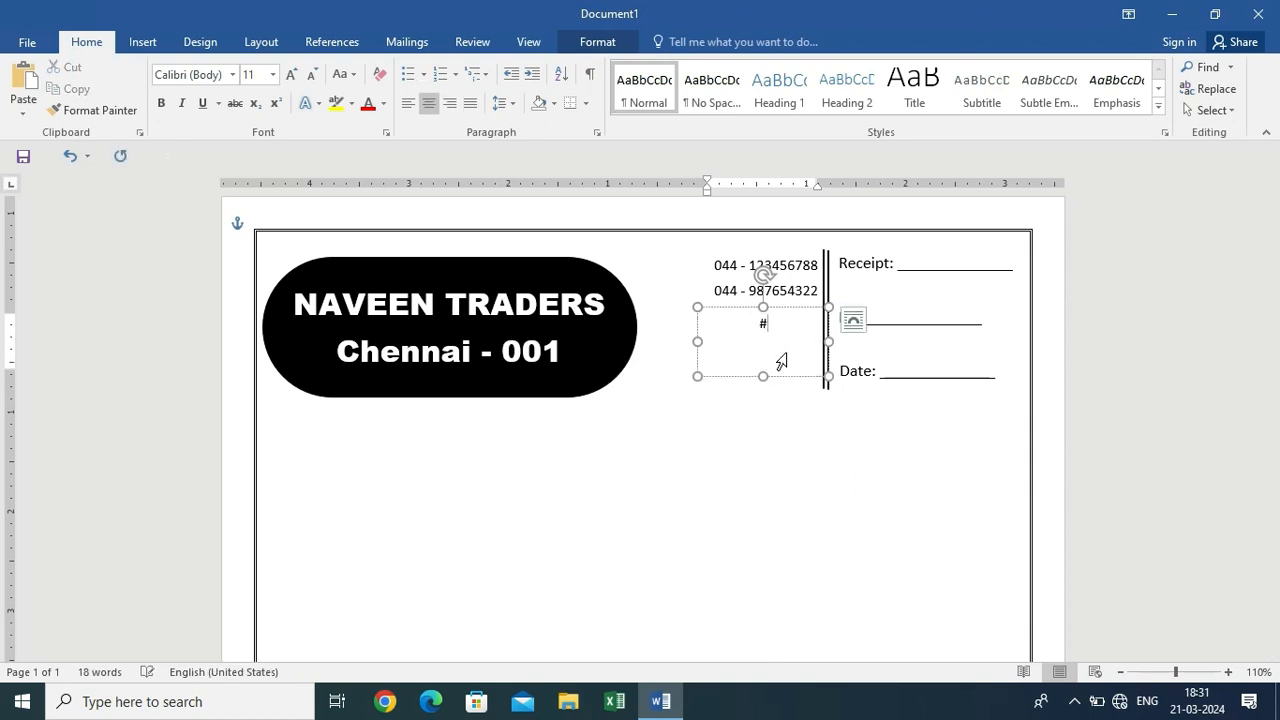
text(23-24-25)
key(Return)
text(Tamil )
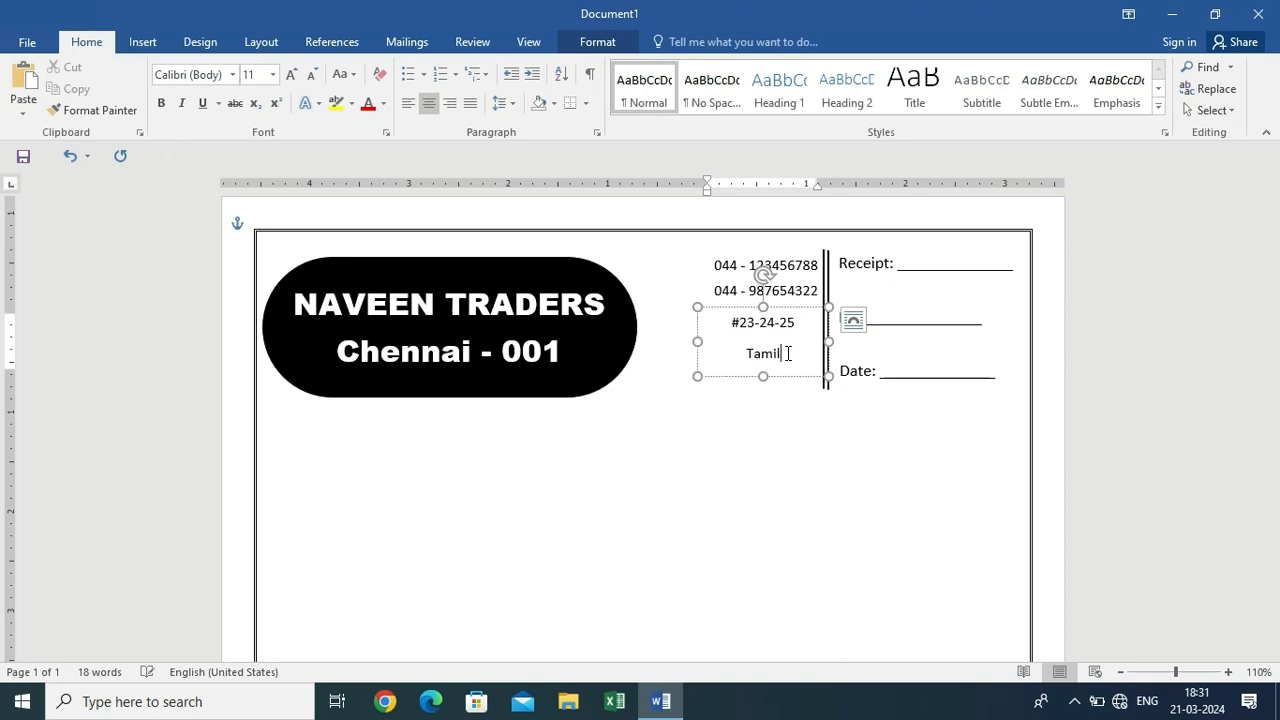
text(Nadu)
Right-align both address lines, nudge the box up, and paste another phone-box copy
key(ctrl+a)
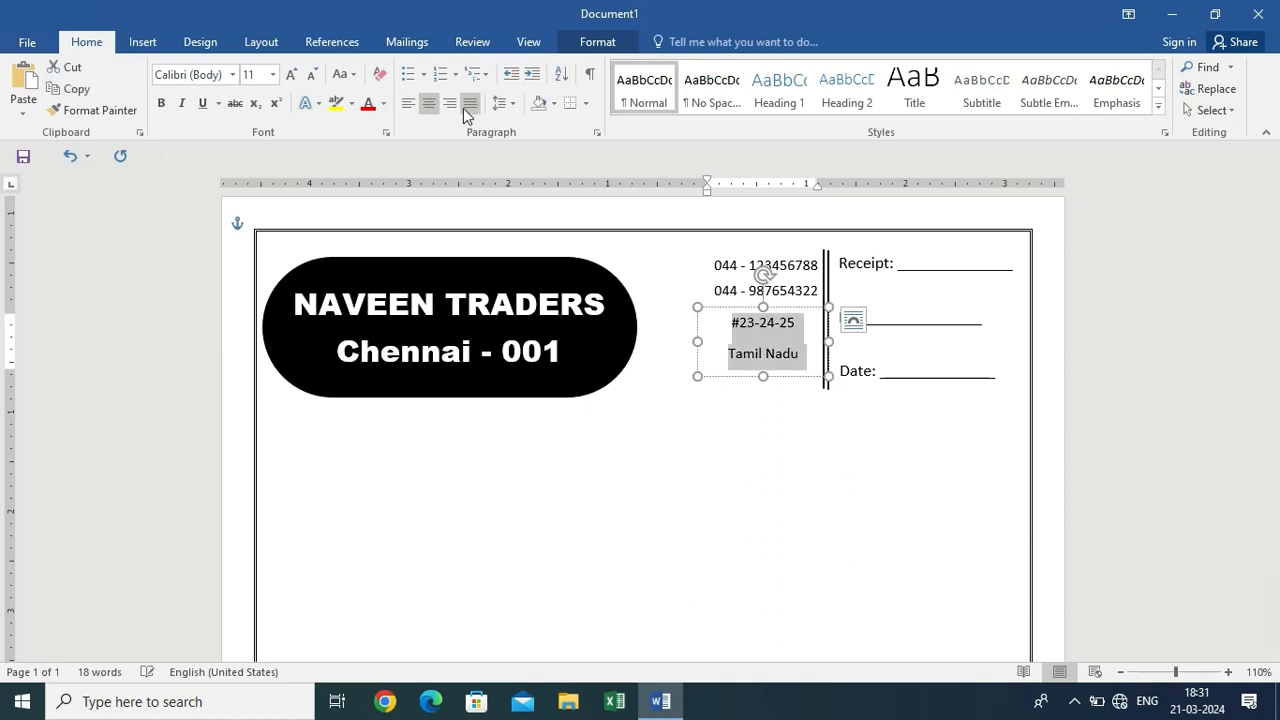
click(448, 104)
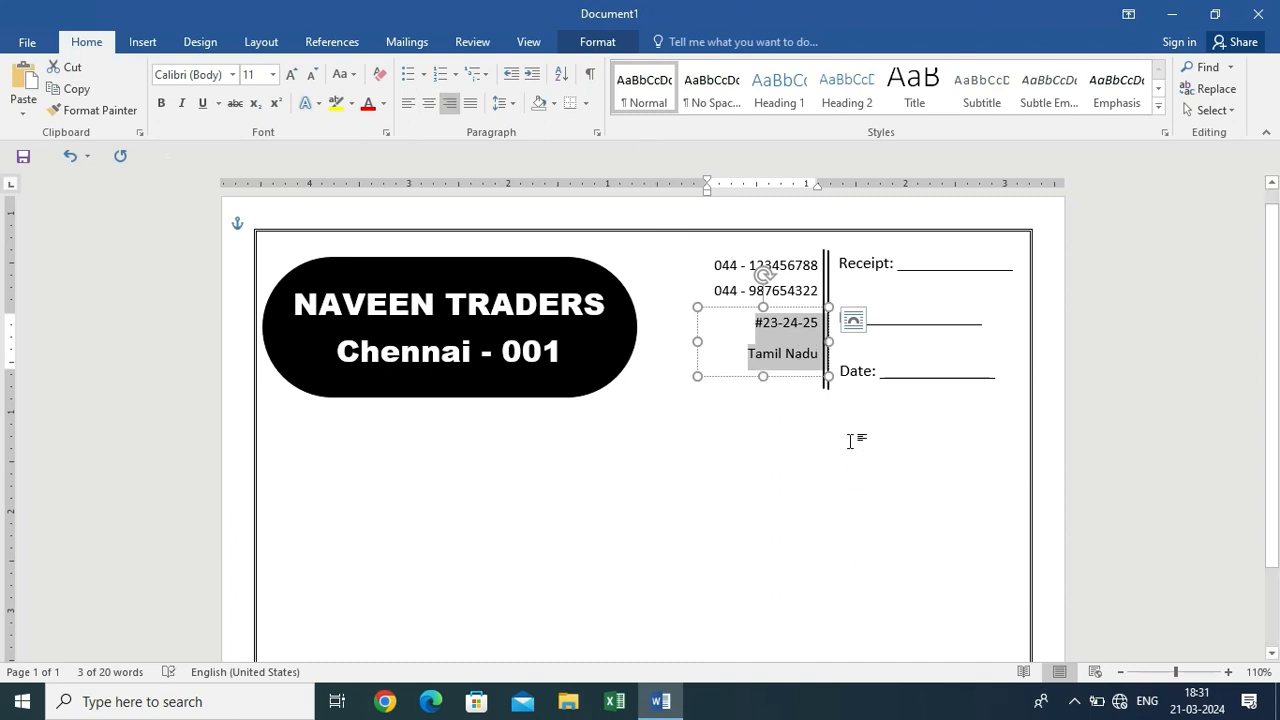
click(803, 308)
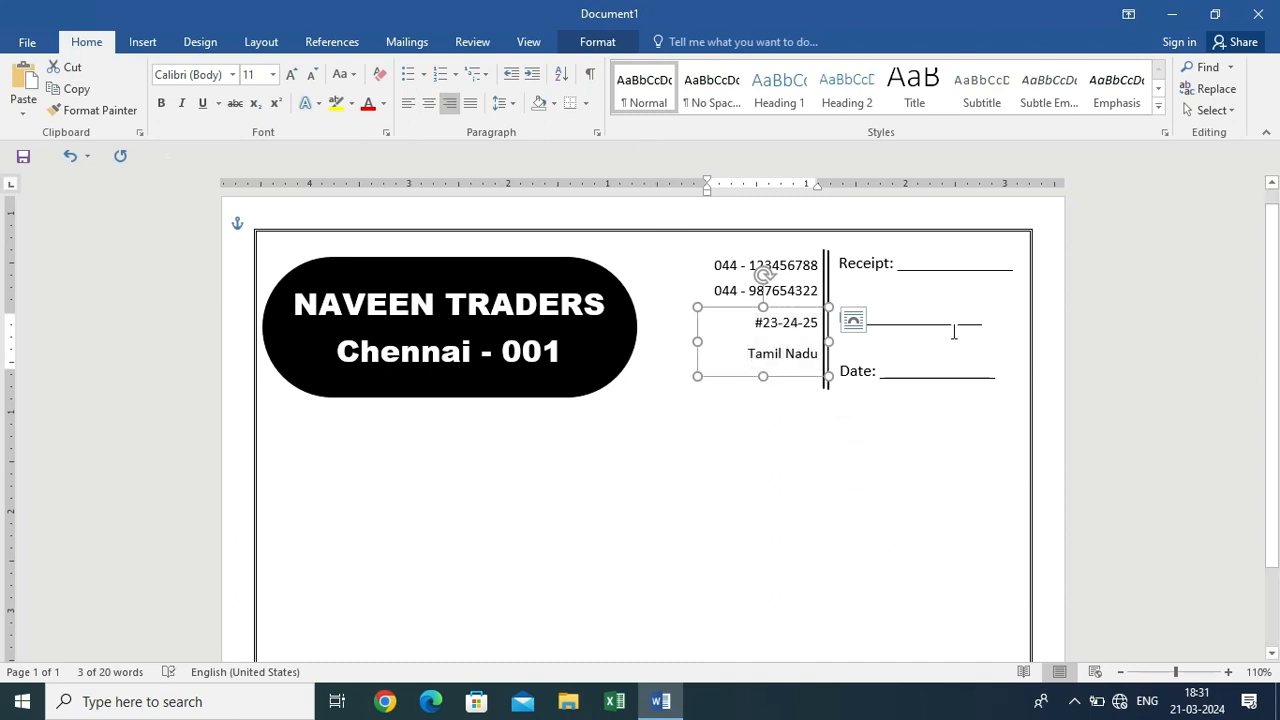
key(Up)
key(Up)
key(Up)
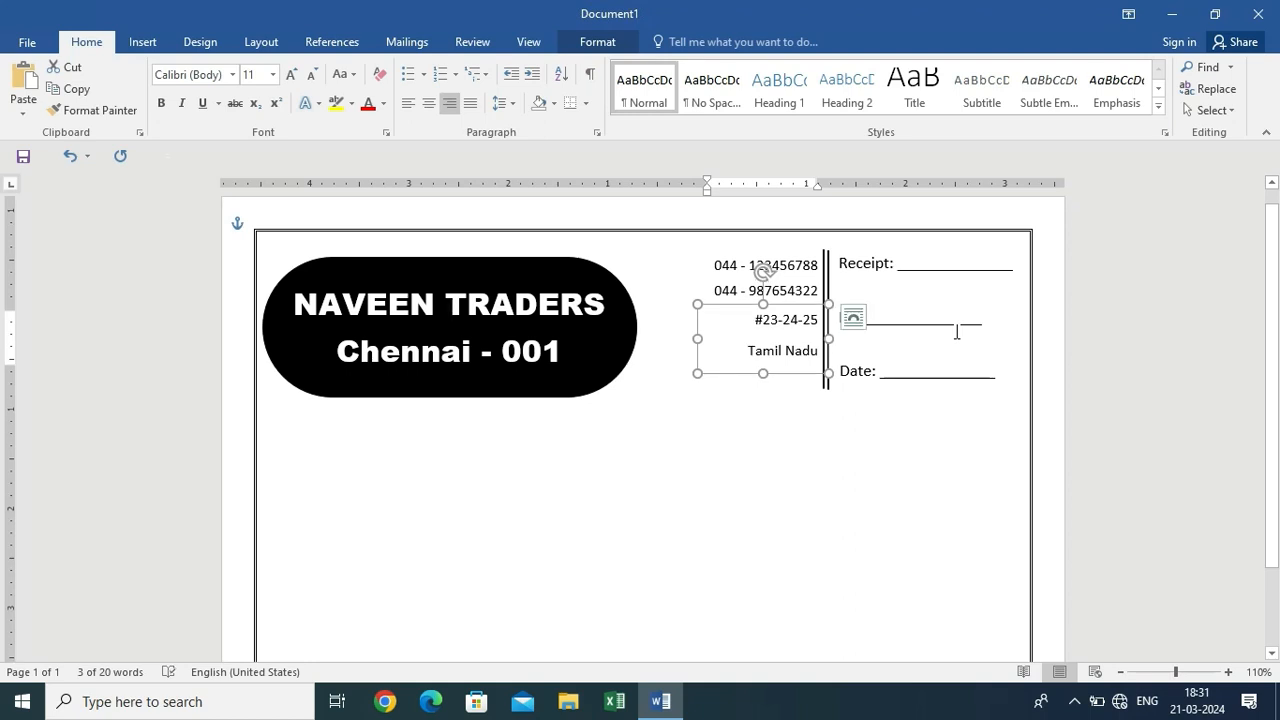
key(Up)
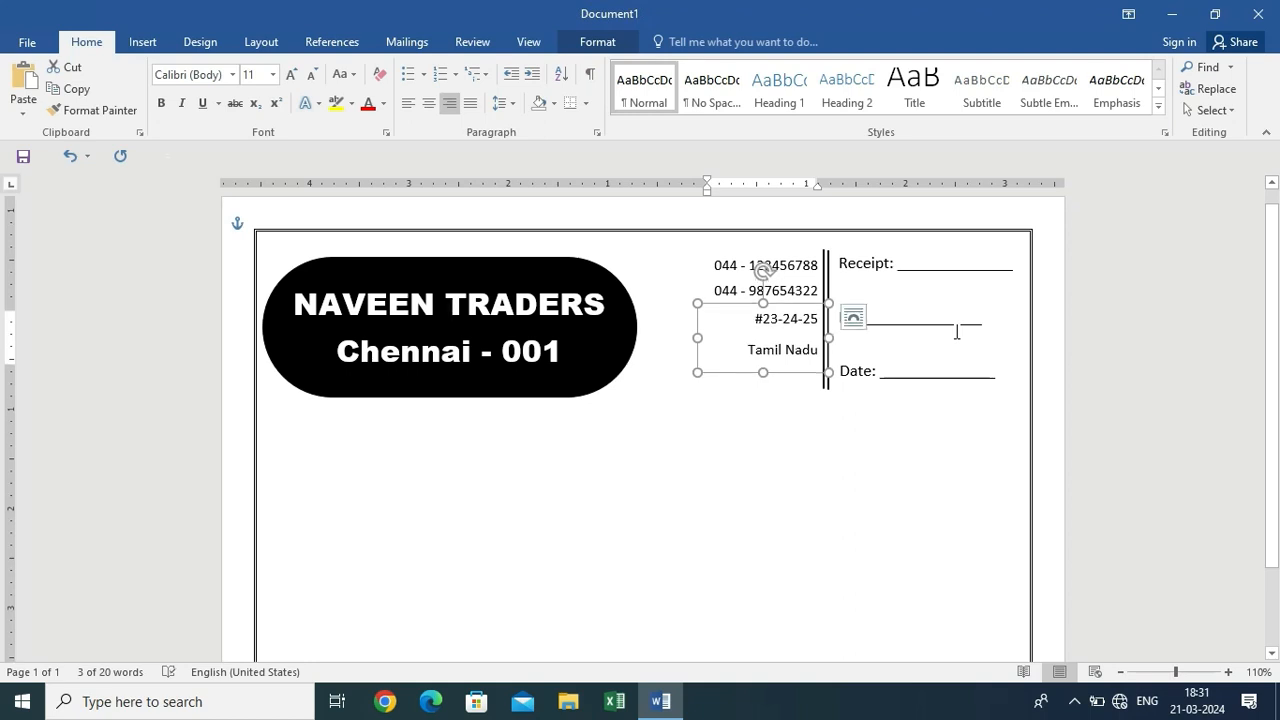
click(808, 389)
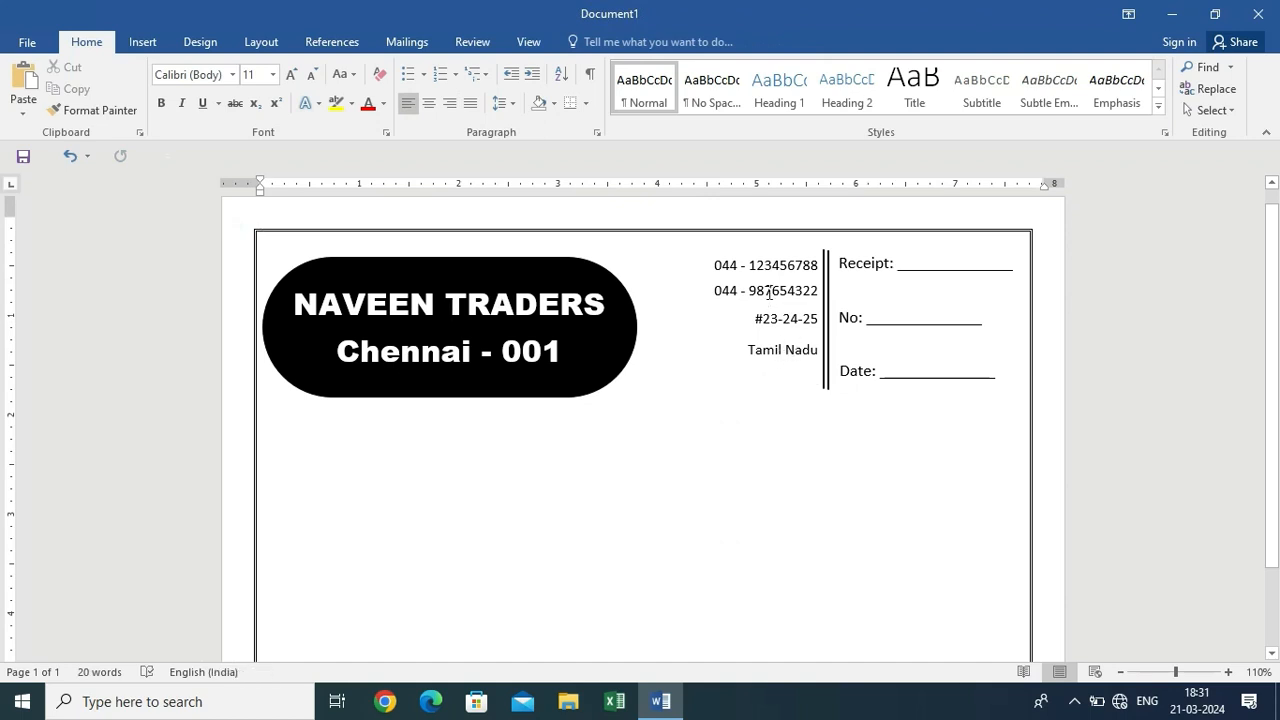
key(ctrl+v)
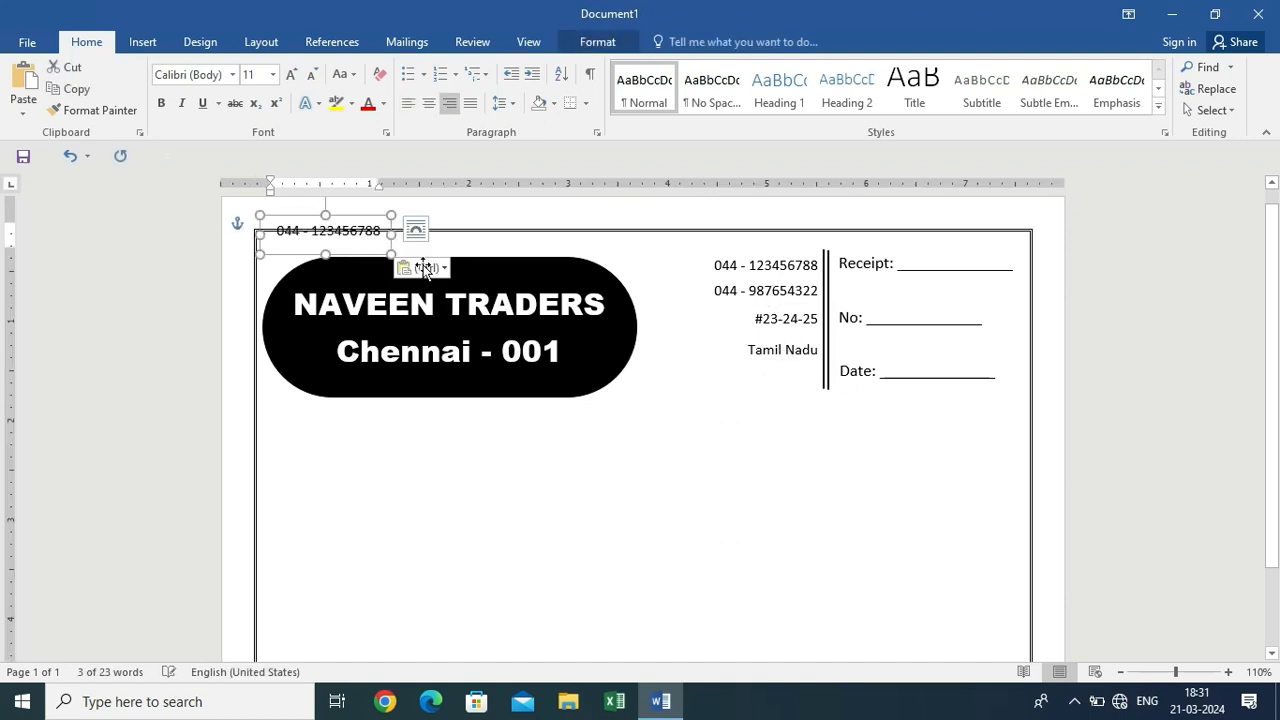
Move the pasted box below the address and replace its text with the shop's e-mail address
drag(424, 267, 793, 401)
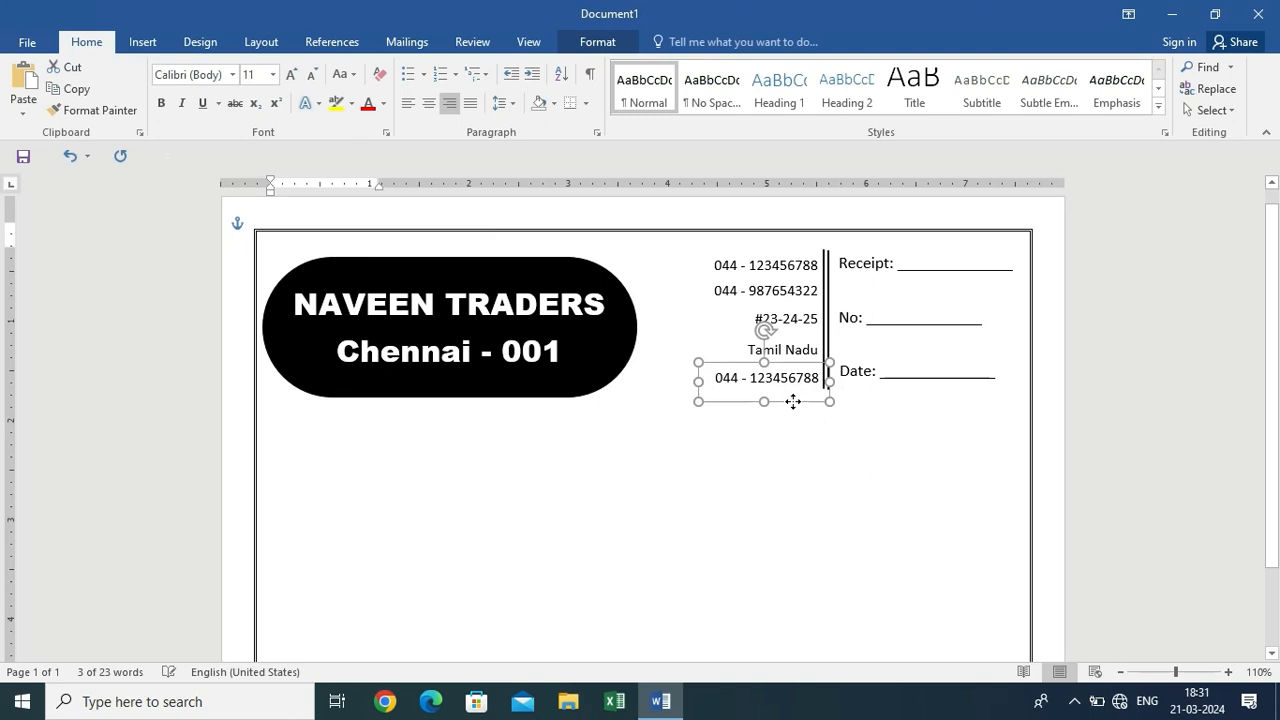
click(804, 384)
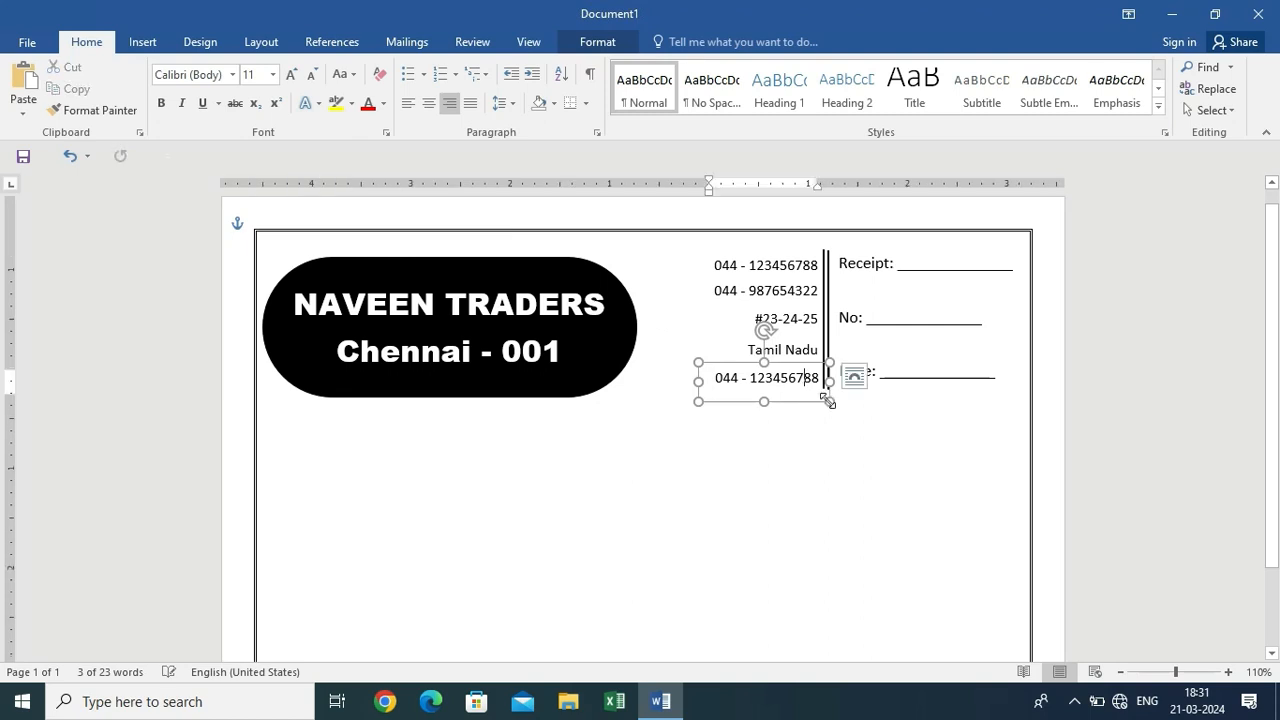
key(ctrl+a)
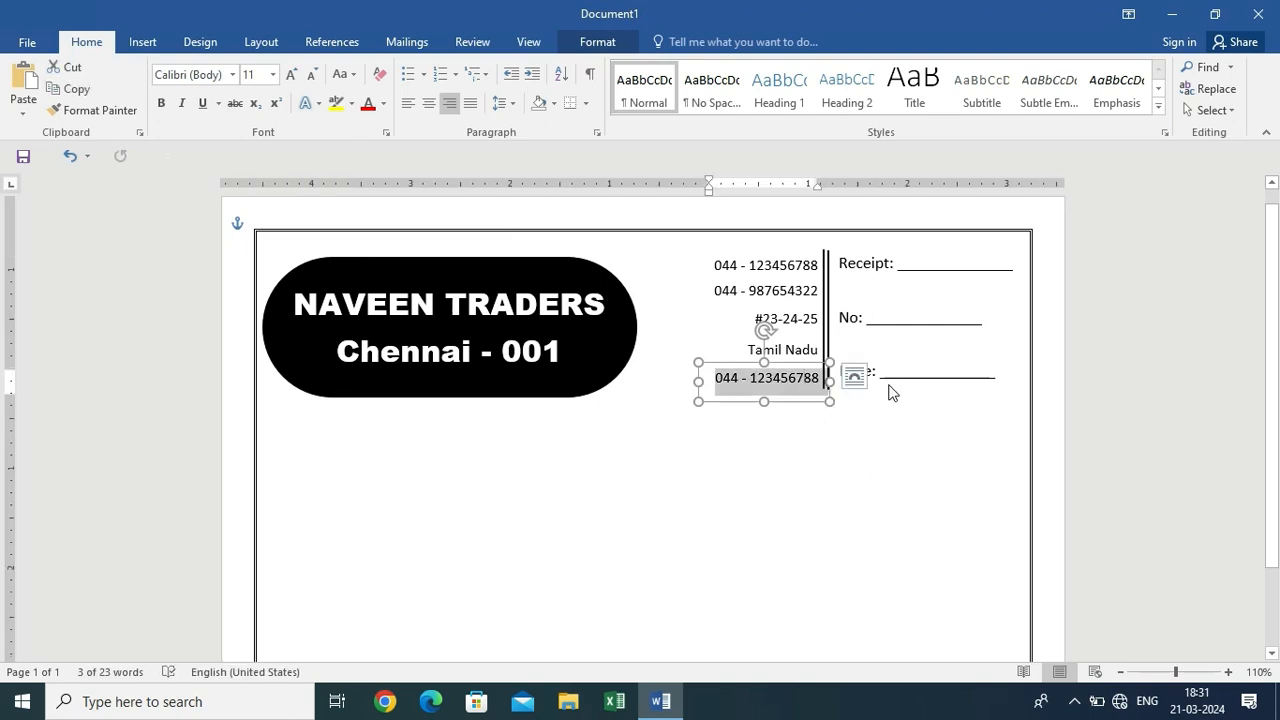
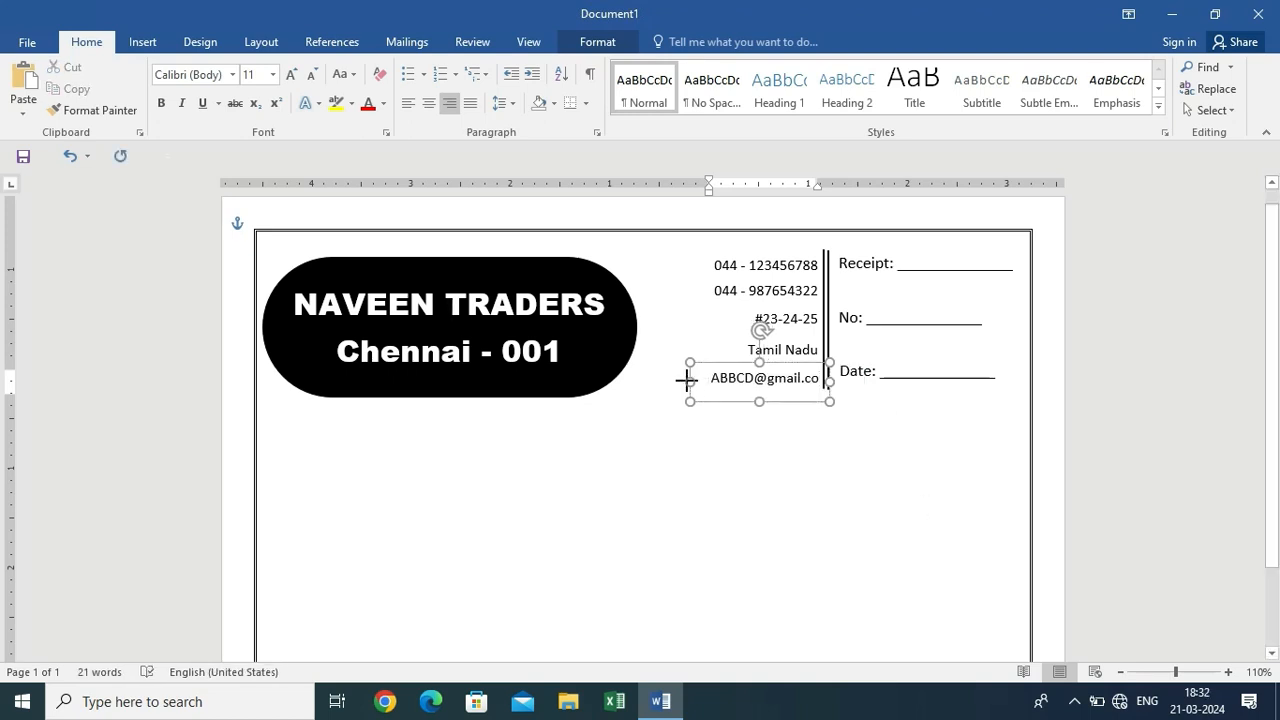
click(870, 365)
scroll(874, 349, up, 7)
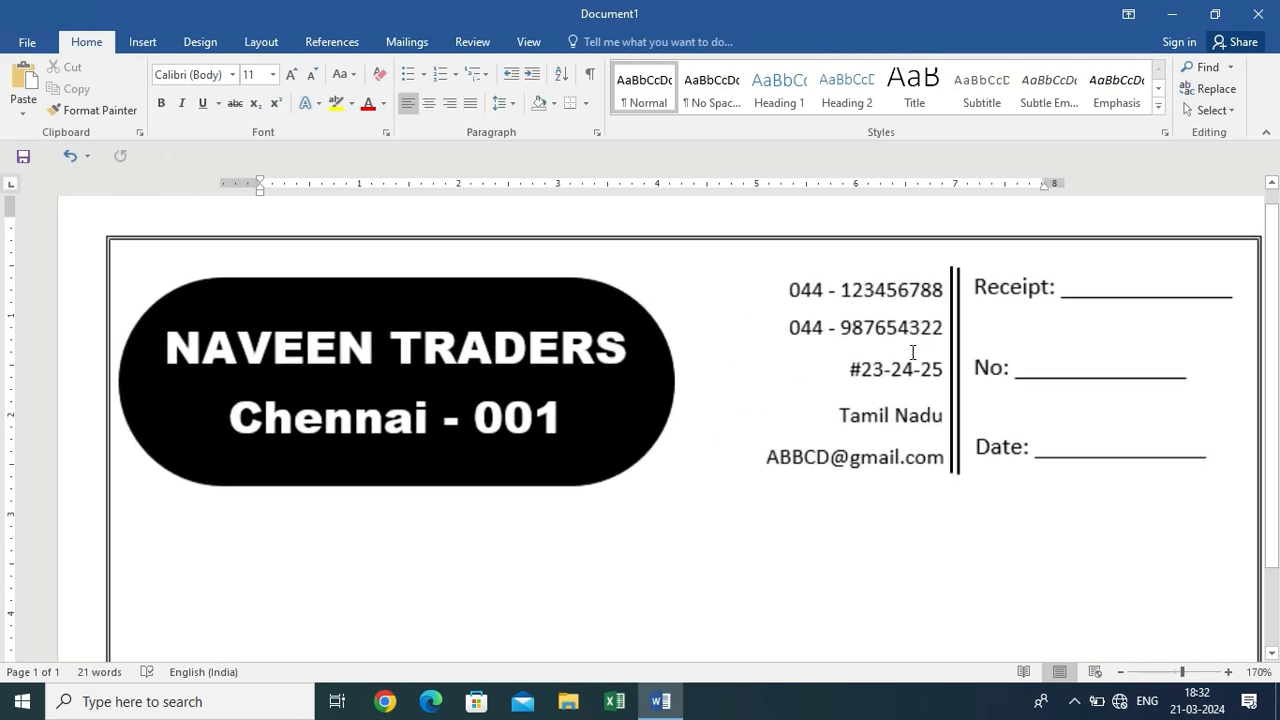
click(1046, 312)
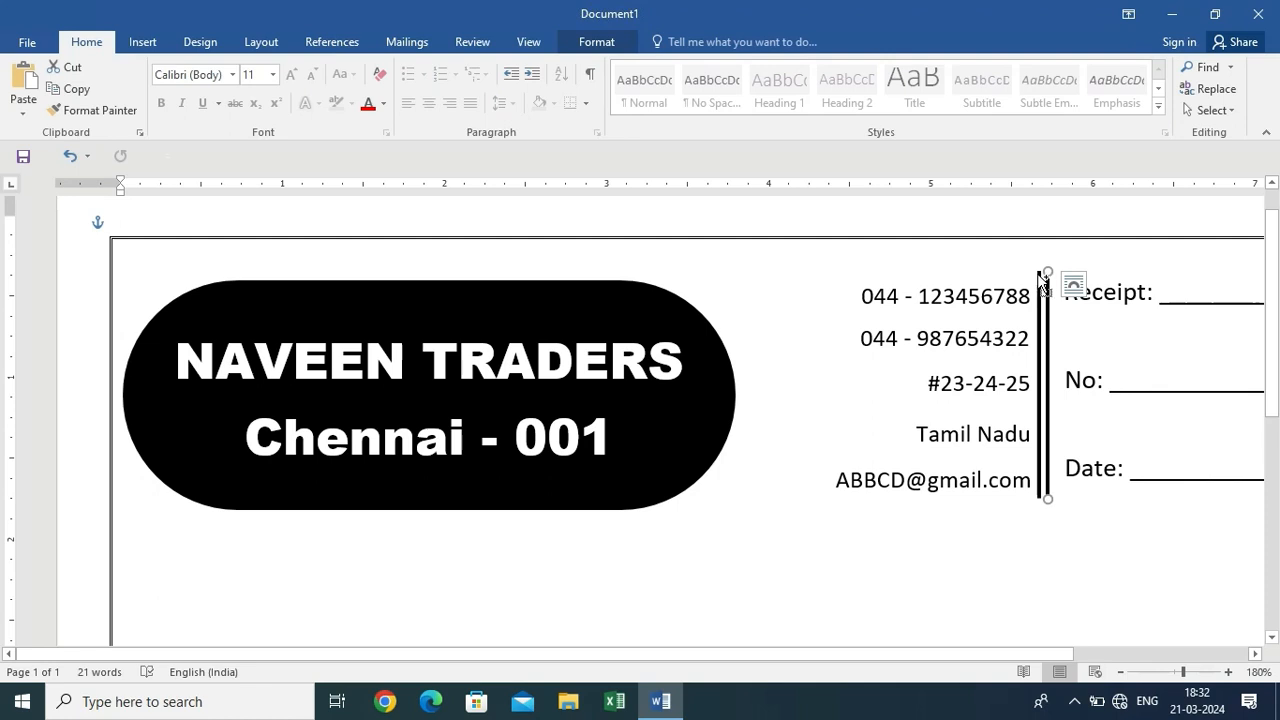
click(1040, 285)
click(1040, 380)
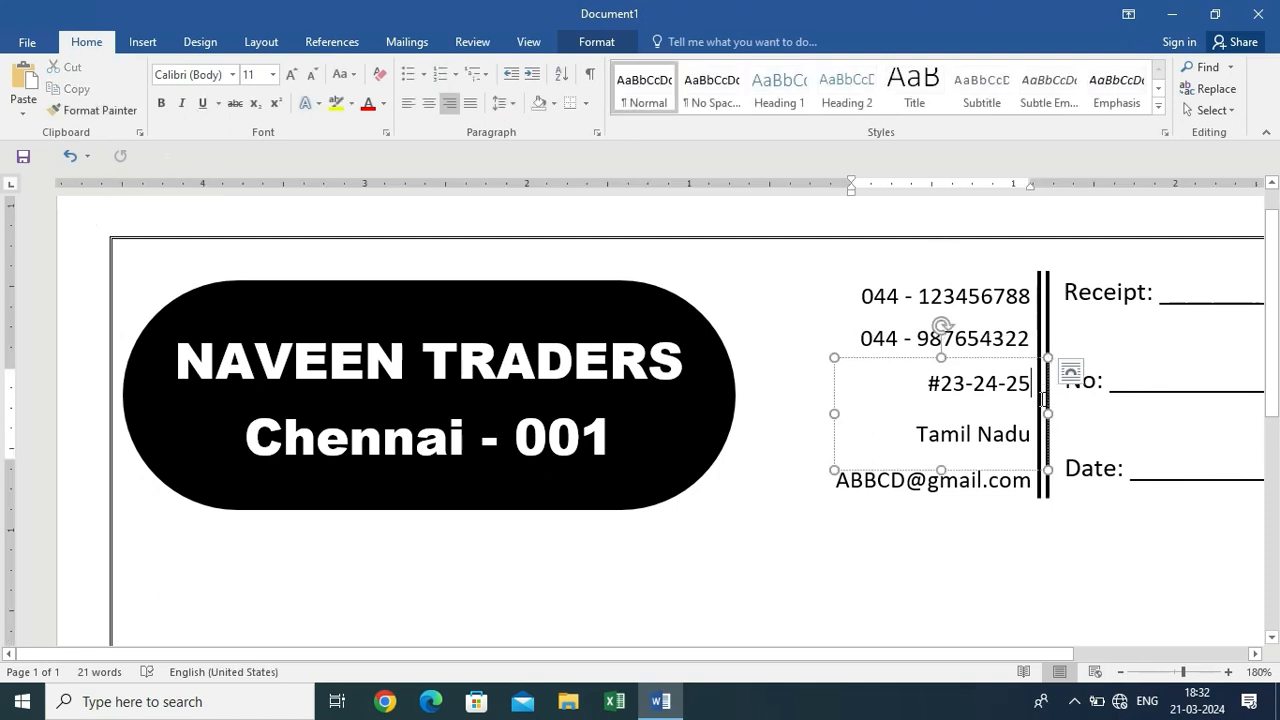
click(1043, 495)
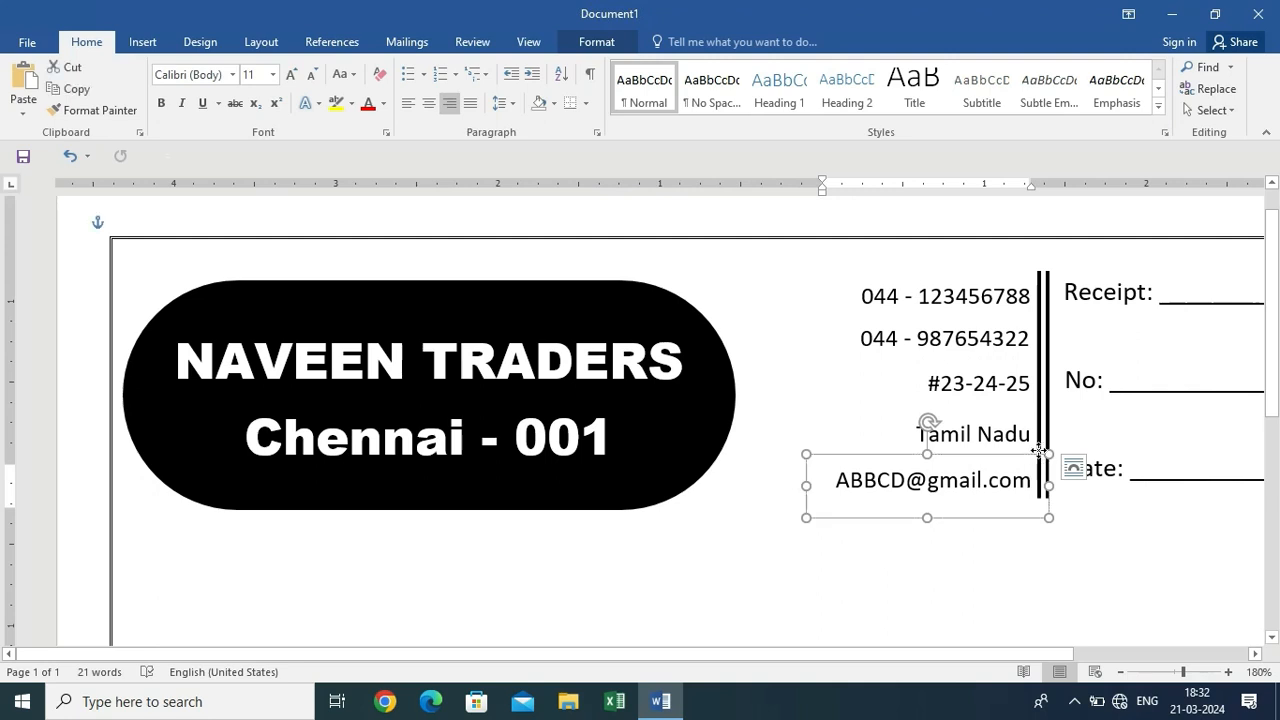
click(1041, 440)
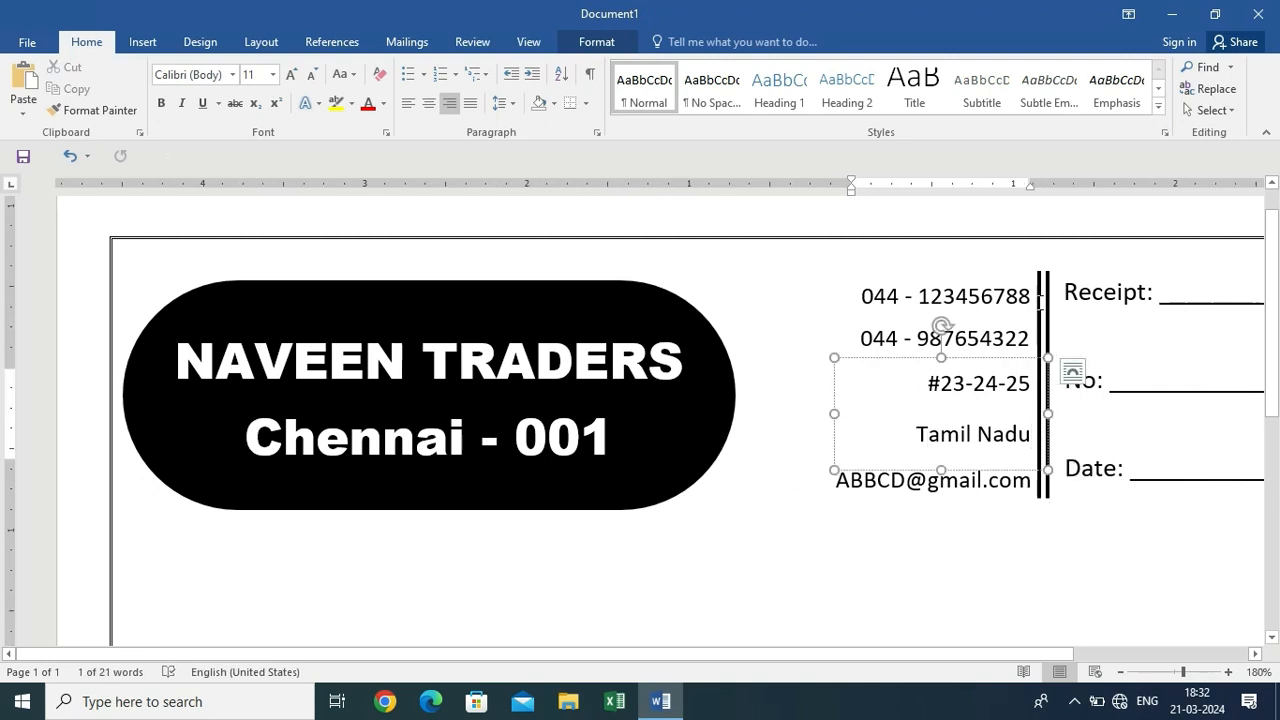
click(1046, 278)
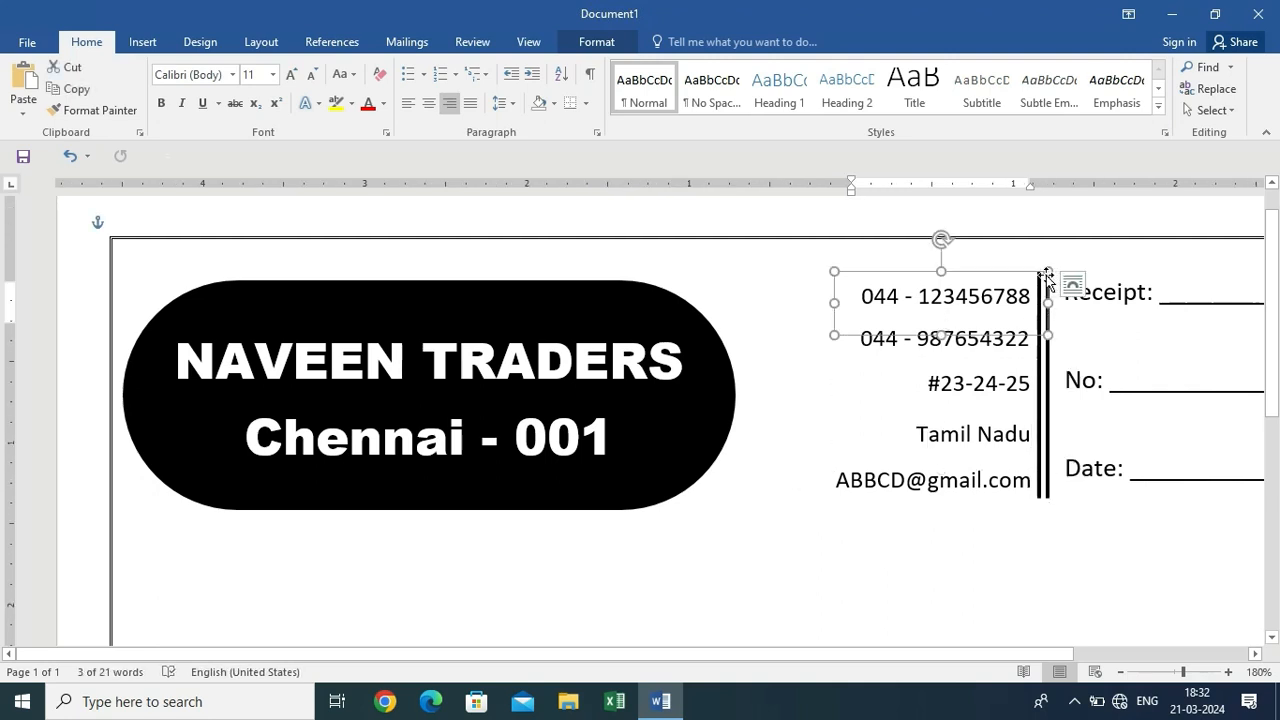
click(1047, 361)
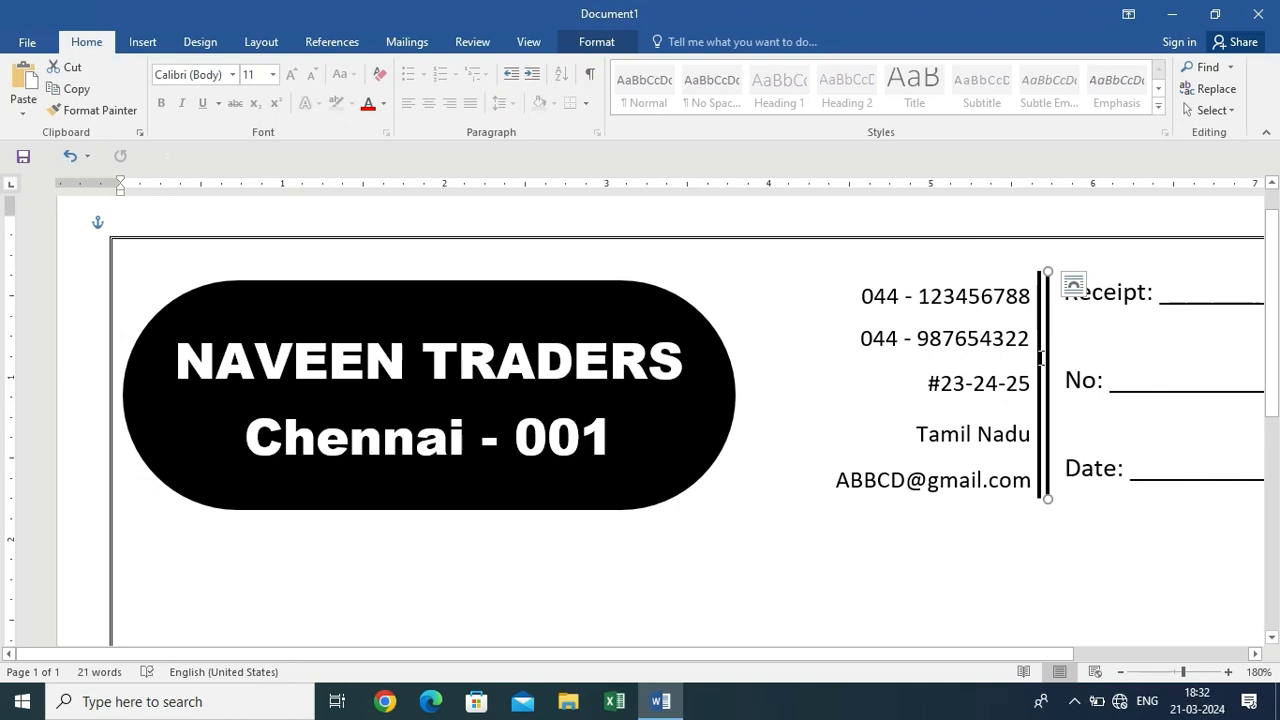
click(1034, 495)
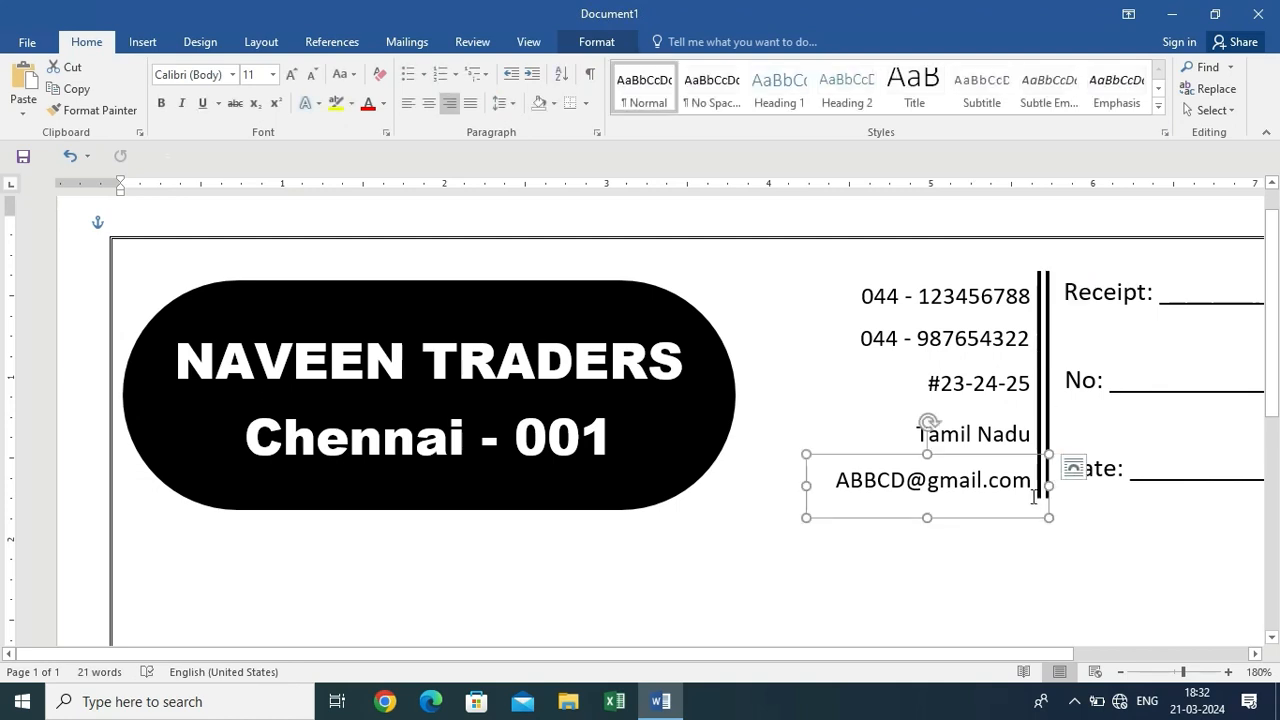
drag(1040, 455, 1011, 468)
key(ctrl+z)
key(ctrl+z)
scroll(1020, 478, down, 5)
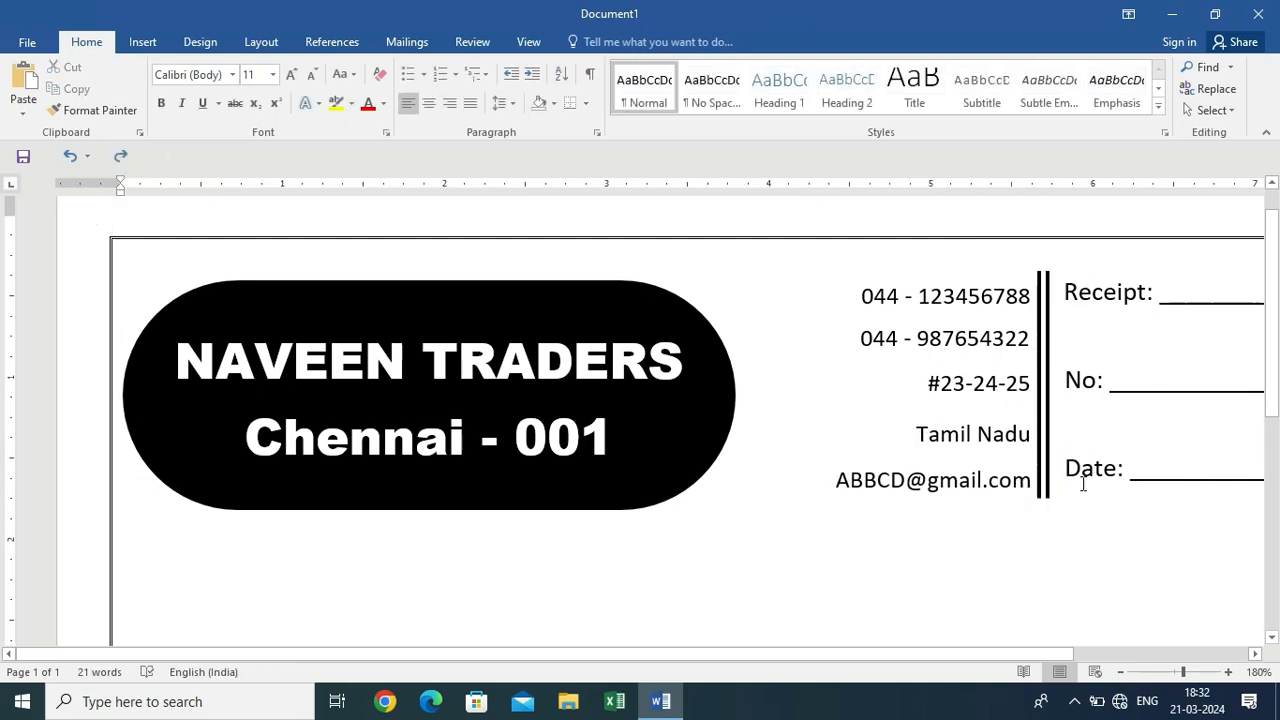
click(900, 316)
drag(900, 316, 898, 385)
click(894, 303)
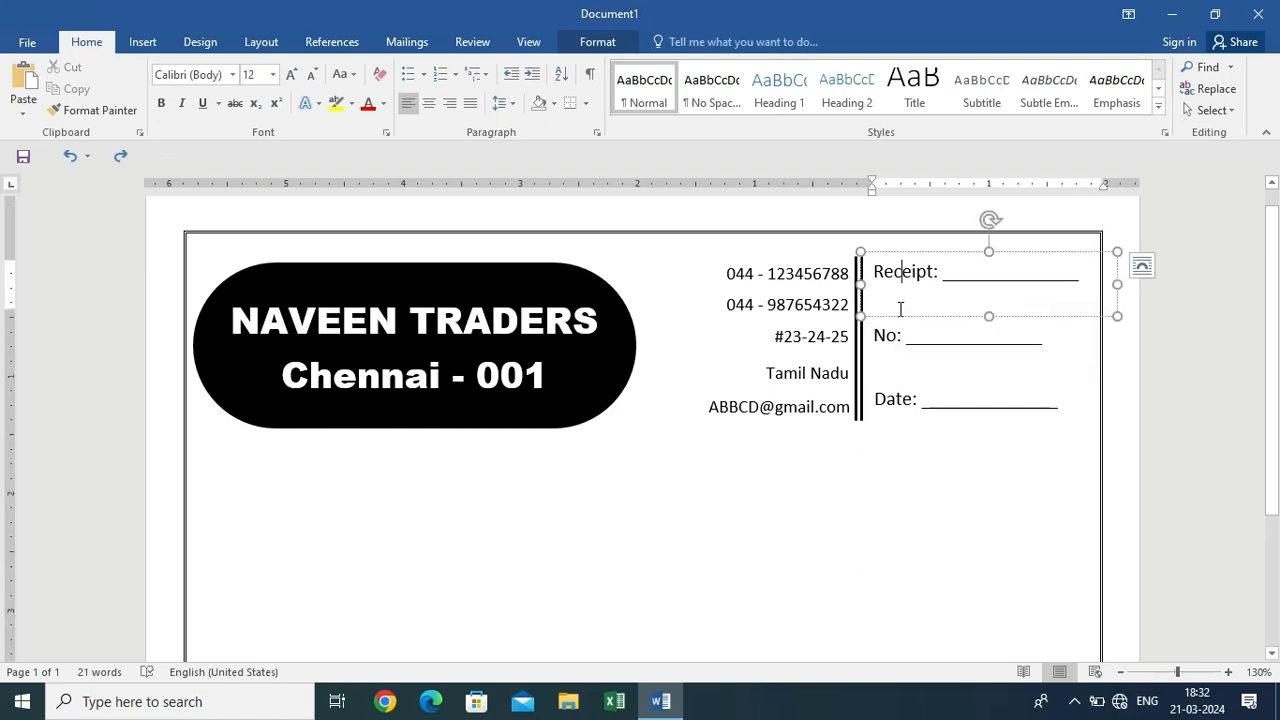
Shift the selected Receipt, No and Date text boxes slightly left
shift+click(892, 439)
drag(896, 446, 888, 443)
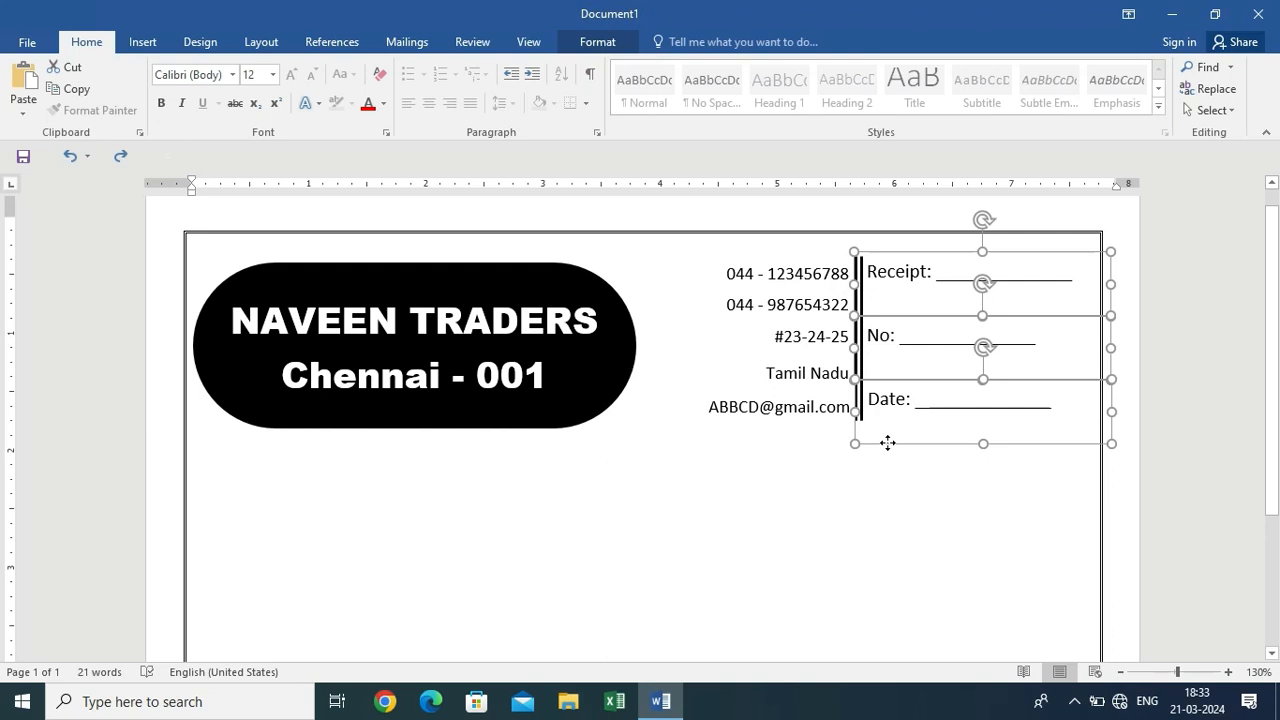
click(886, 488)
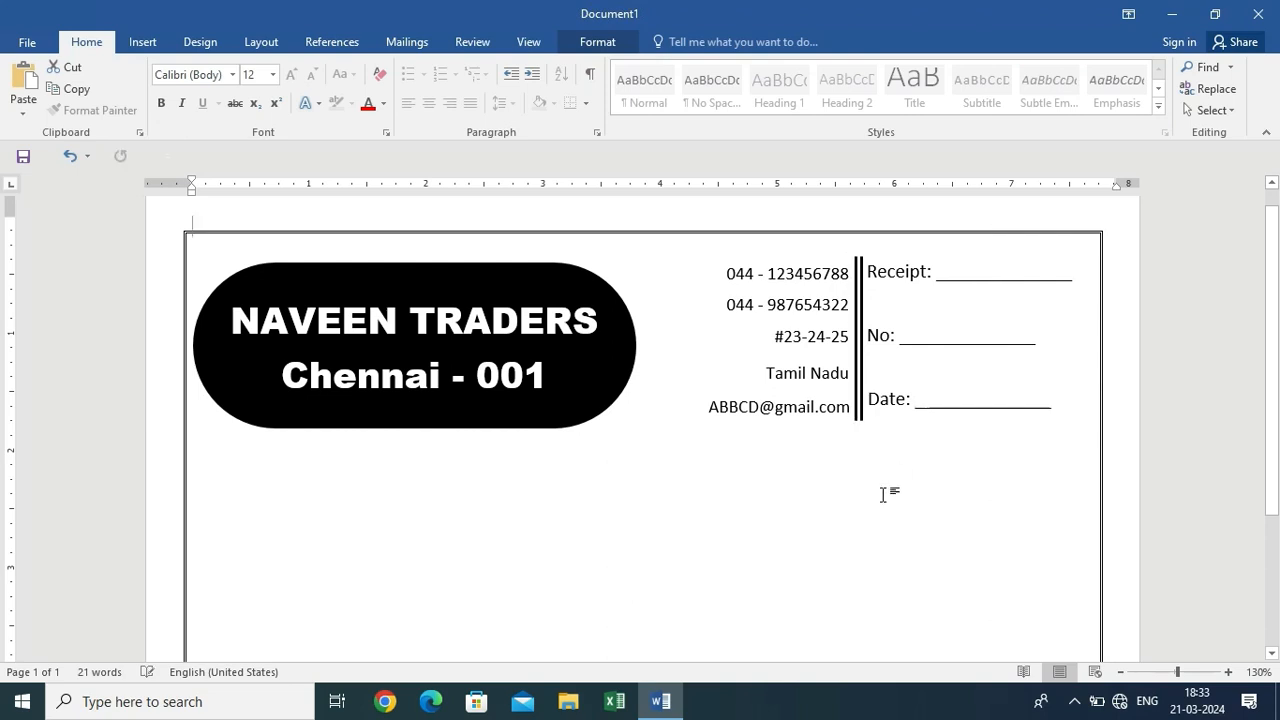
Lengthen the No: and Date: underlines by adding extra underscores
click(1022, 345)
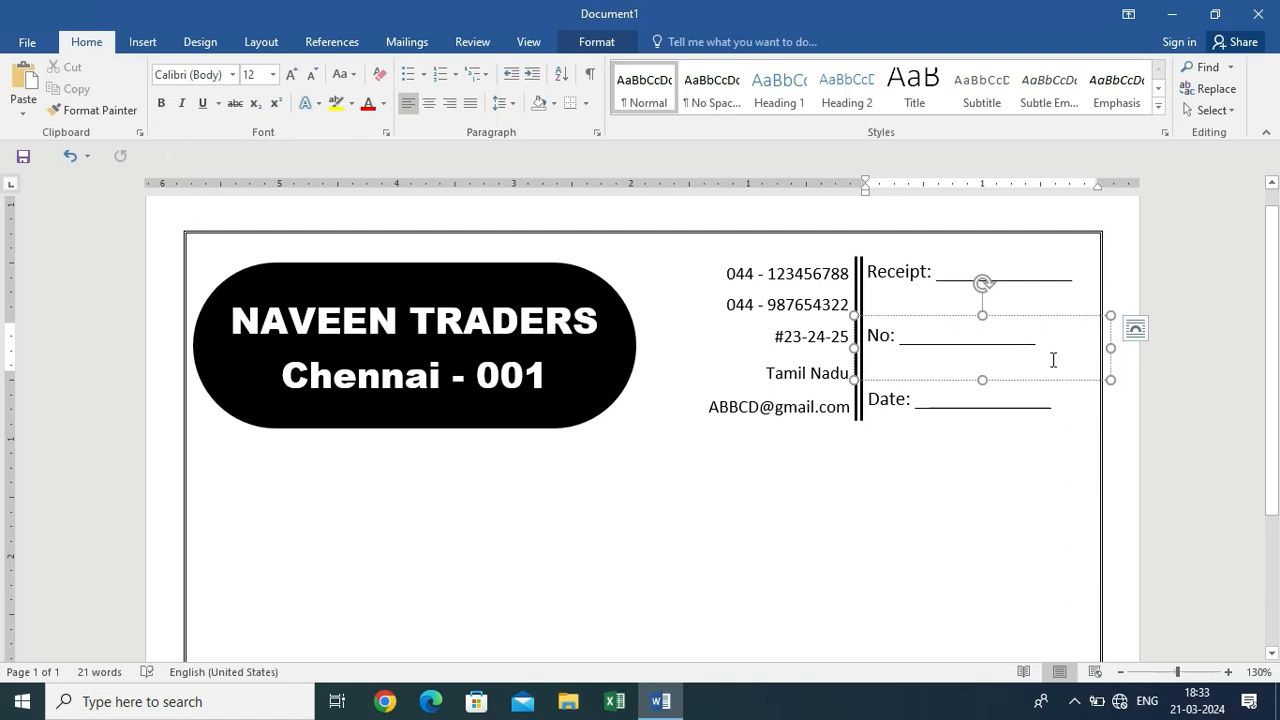
text(___)
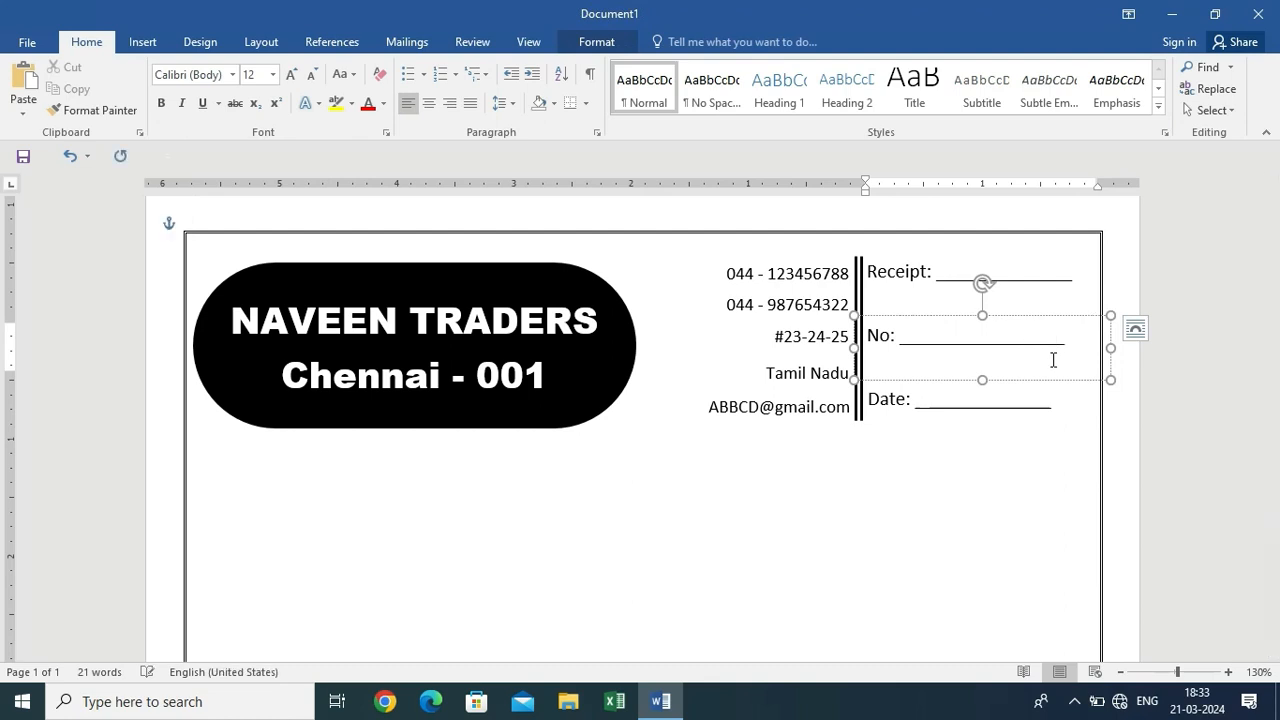
click(1037, 410)
text(__)
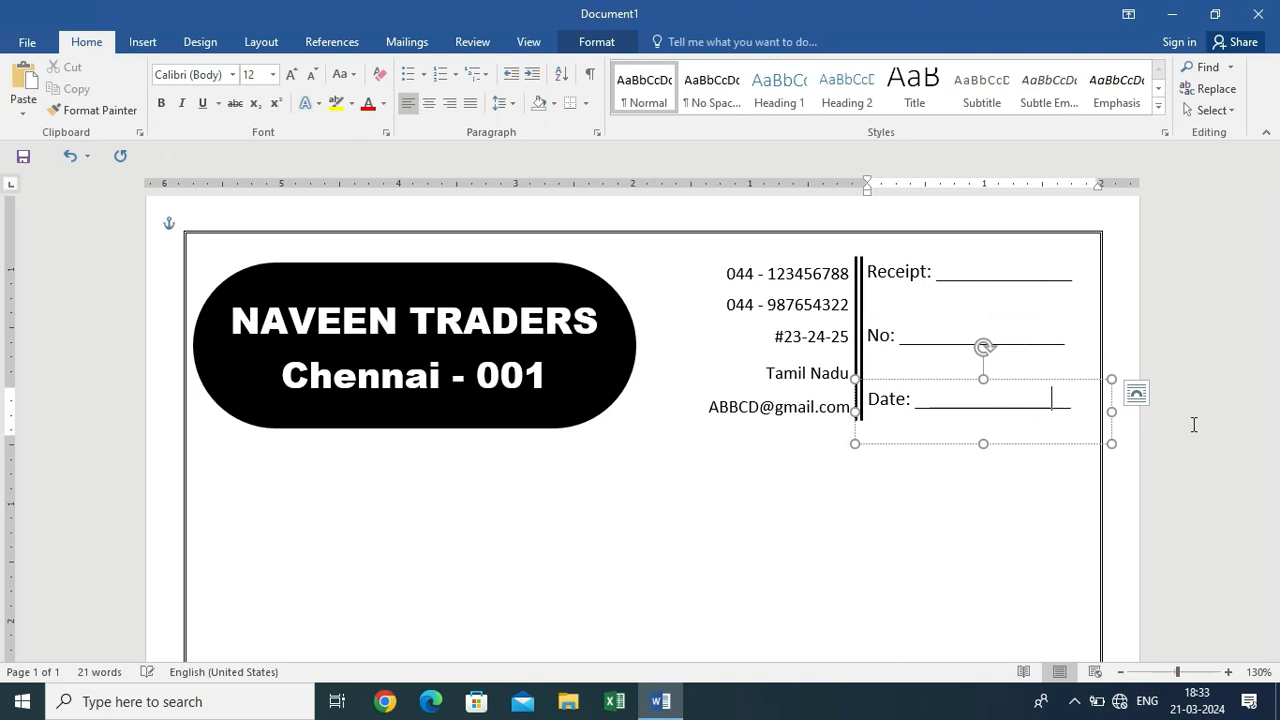
click(1048, 337)
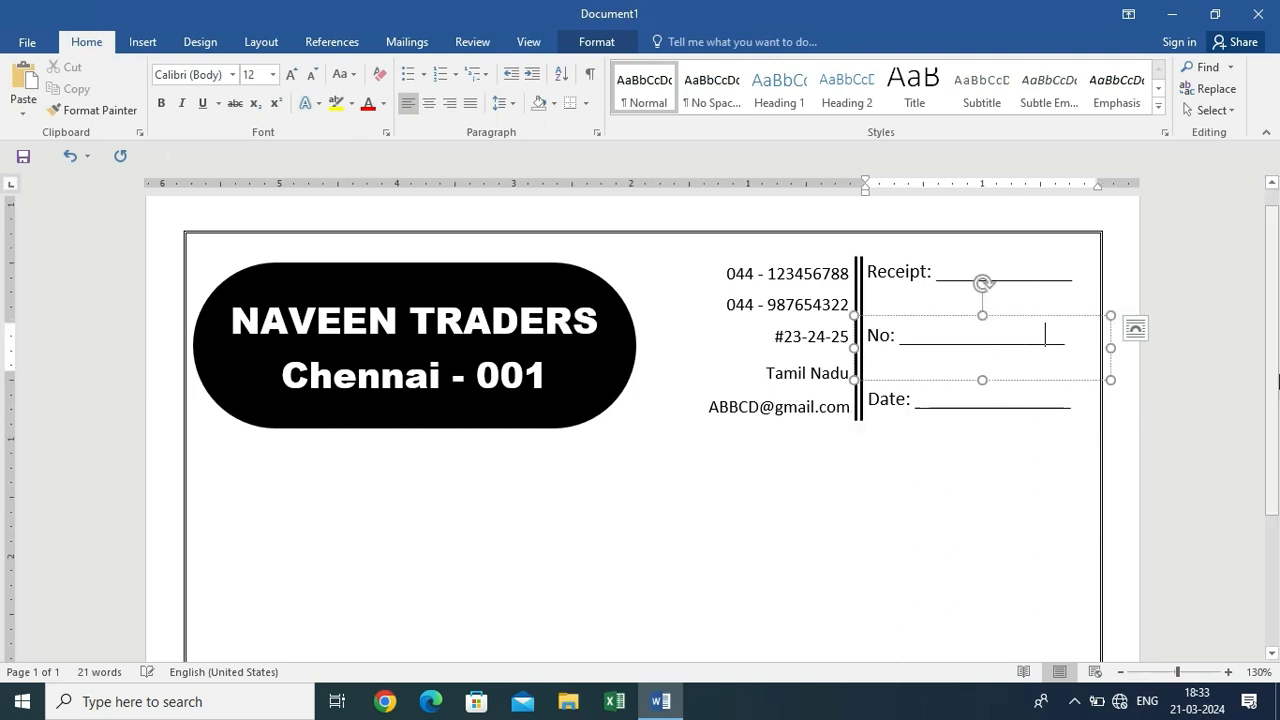
click(1000, 514)
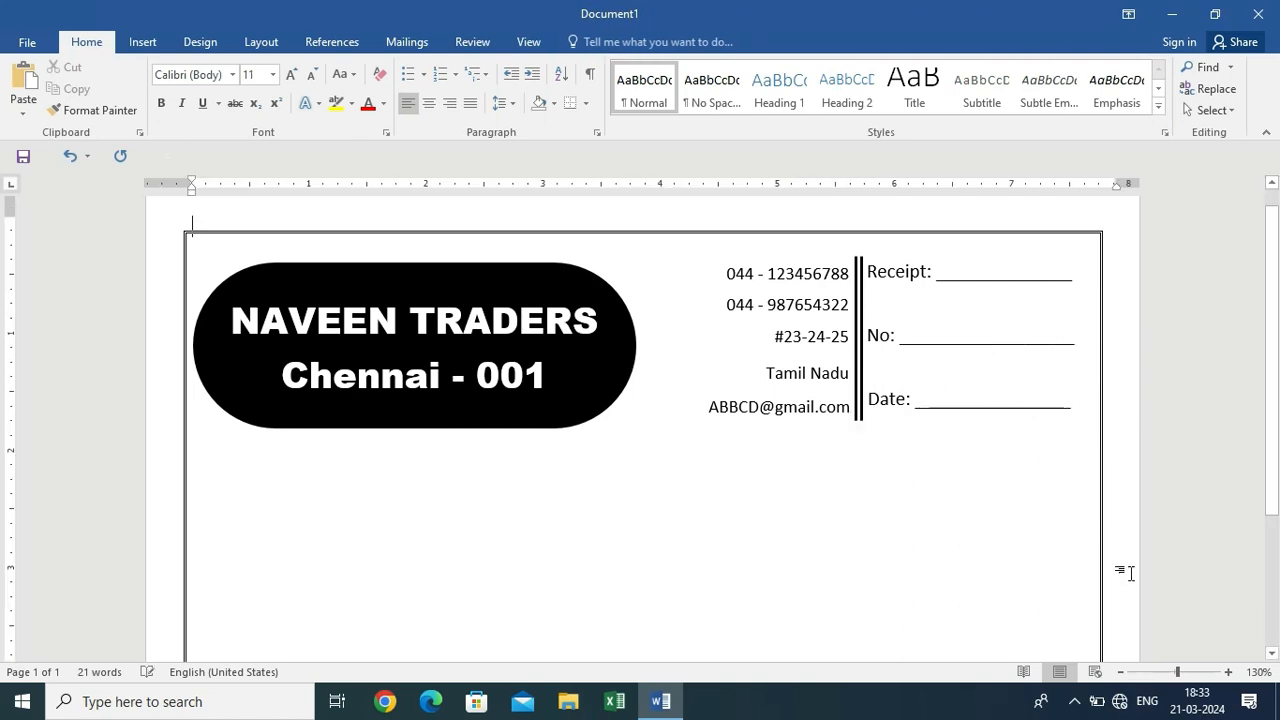
scroll(898, 447, down, 3)
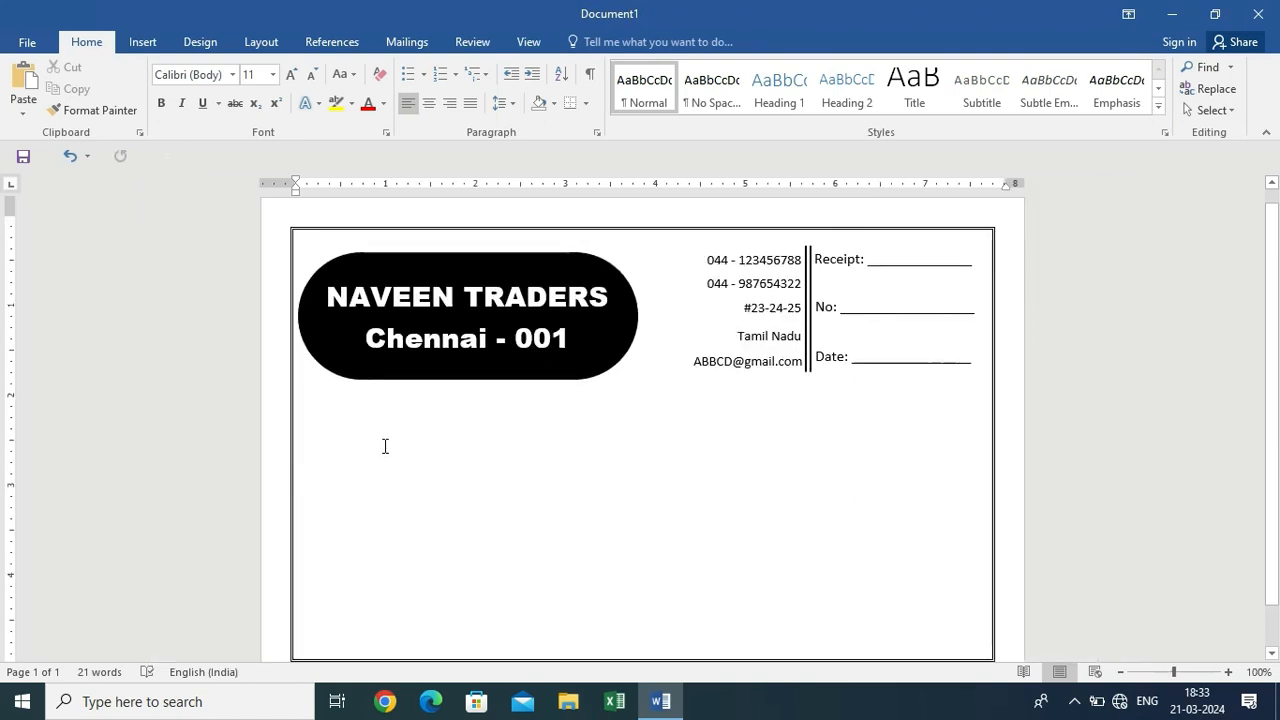
Add a left tab stop near the margin below the banner and type the underlined 'Receiver From' line
click(319, 457)
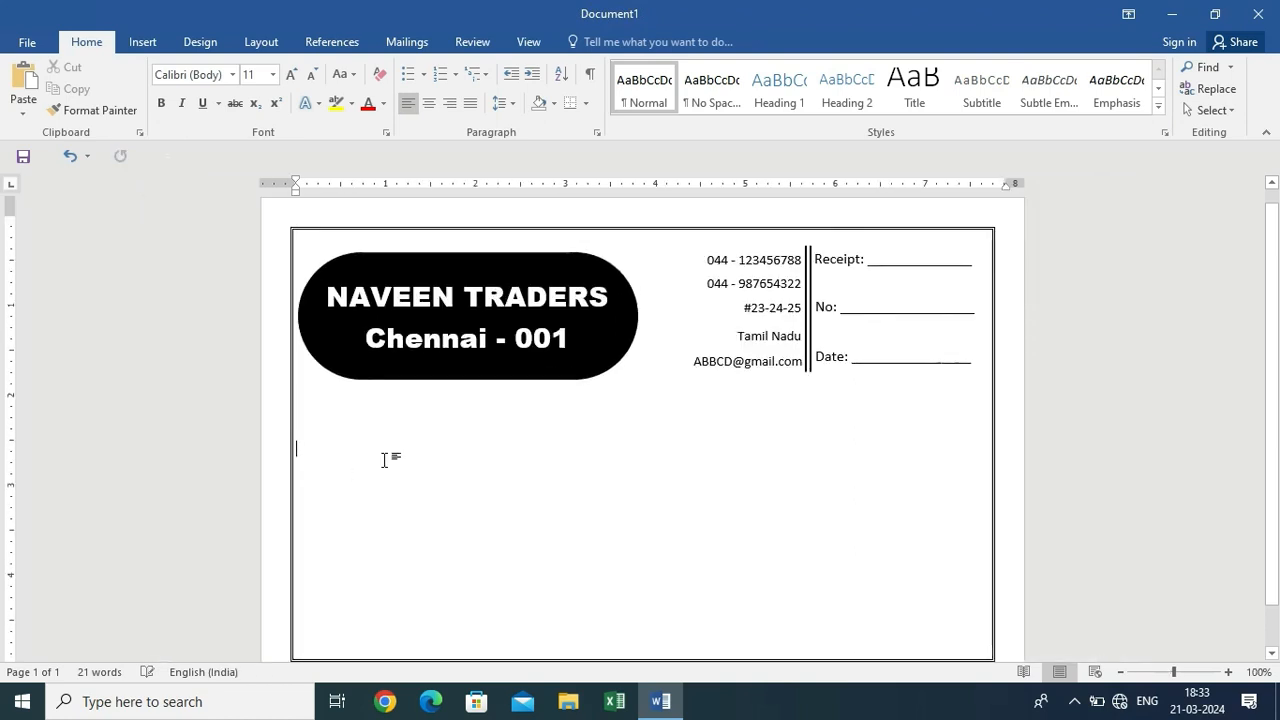
click(318, 187)
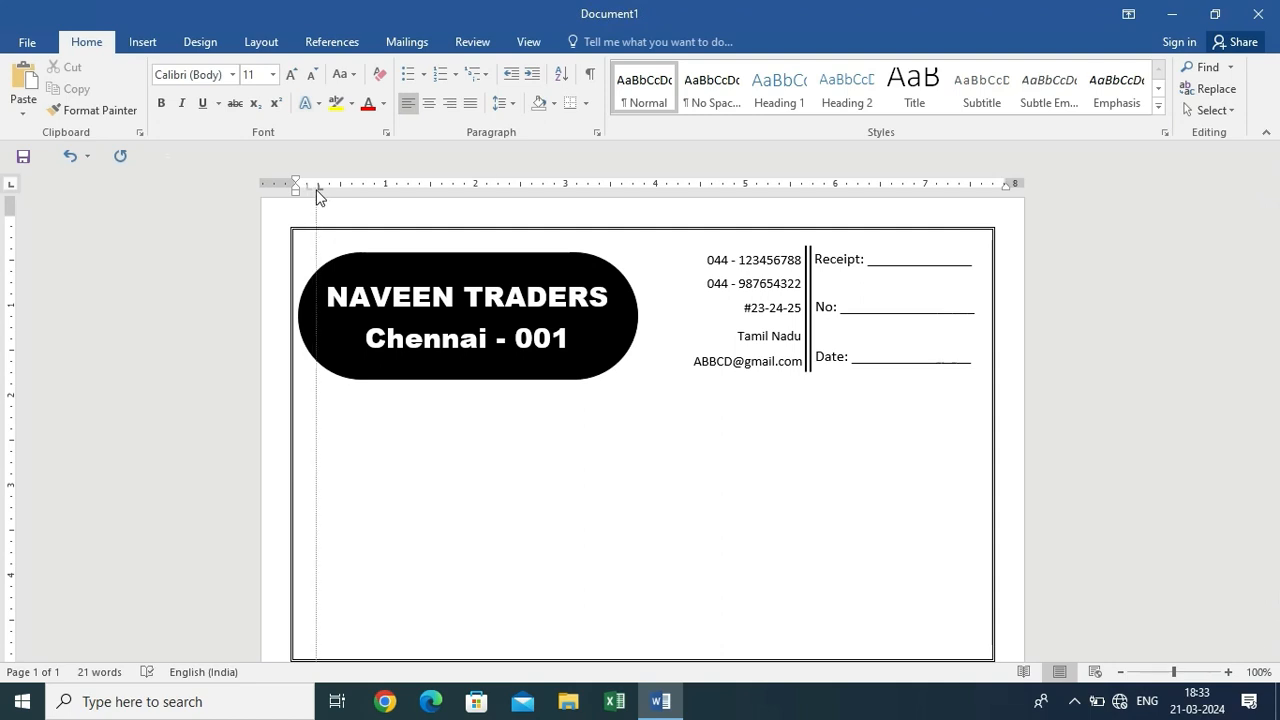
key(Tab)
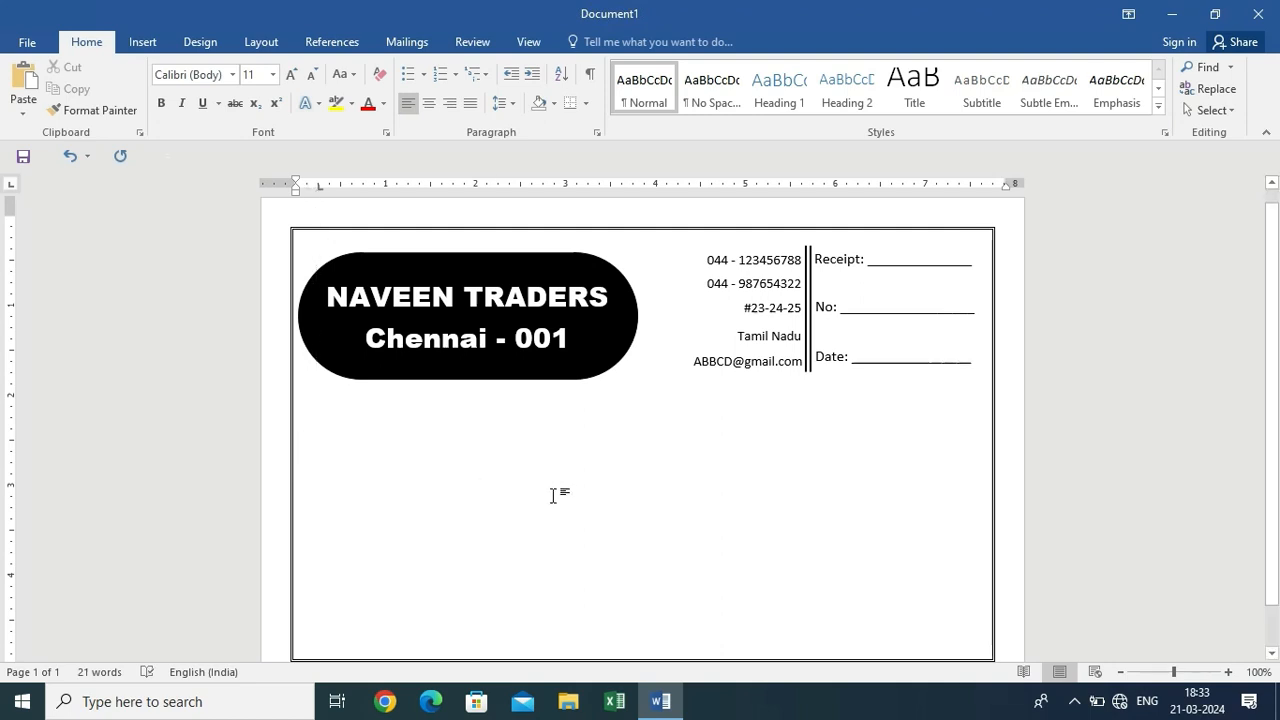
text(Re)
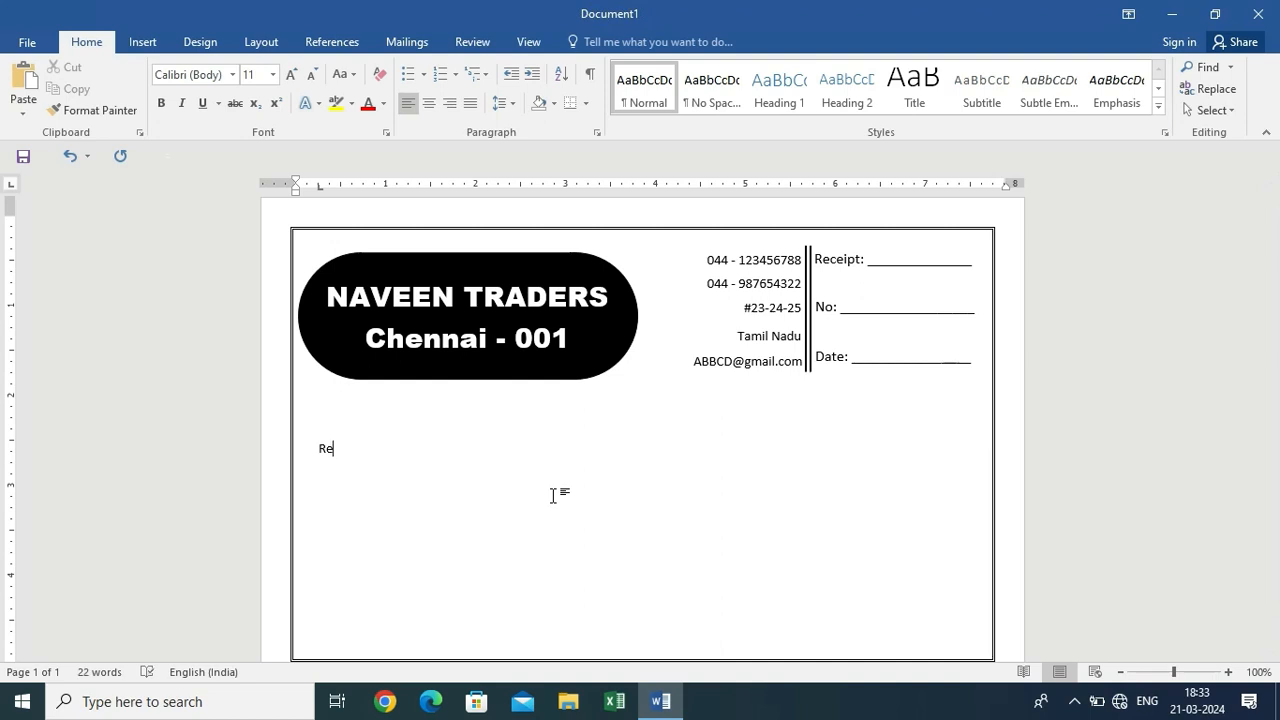
text(cei)
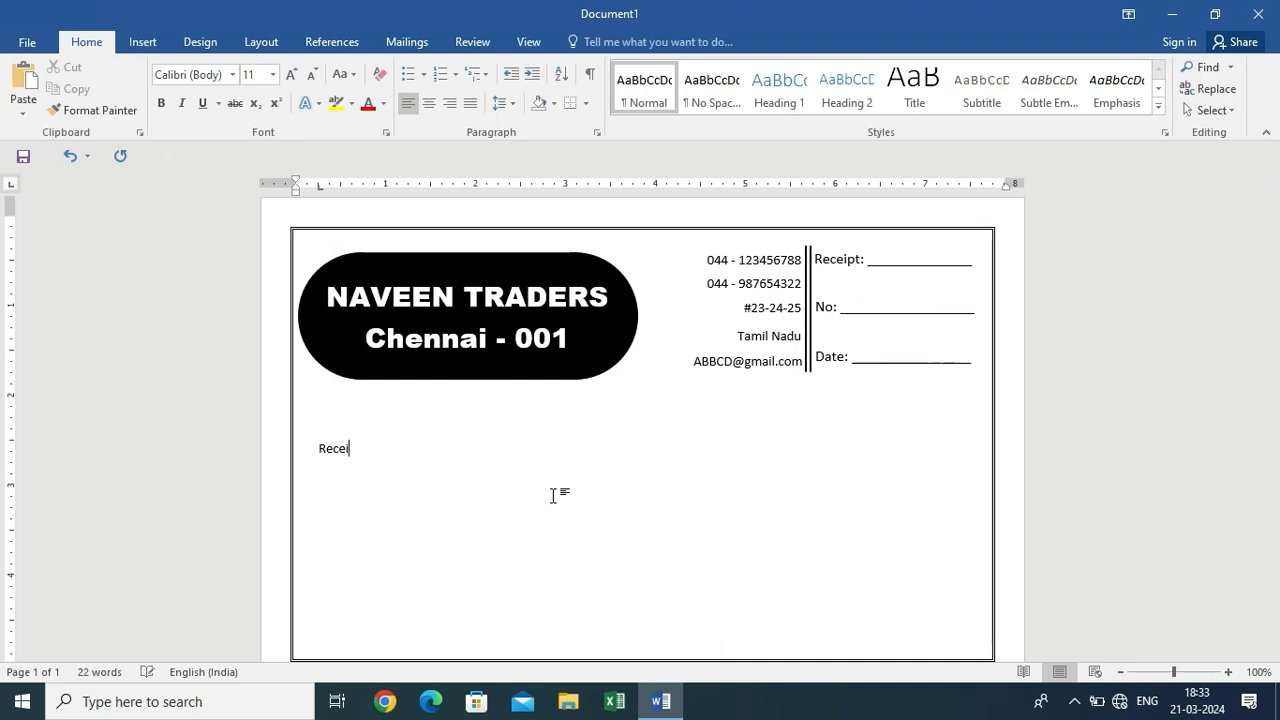
text(ver From __________________________________________________________)
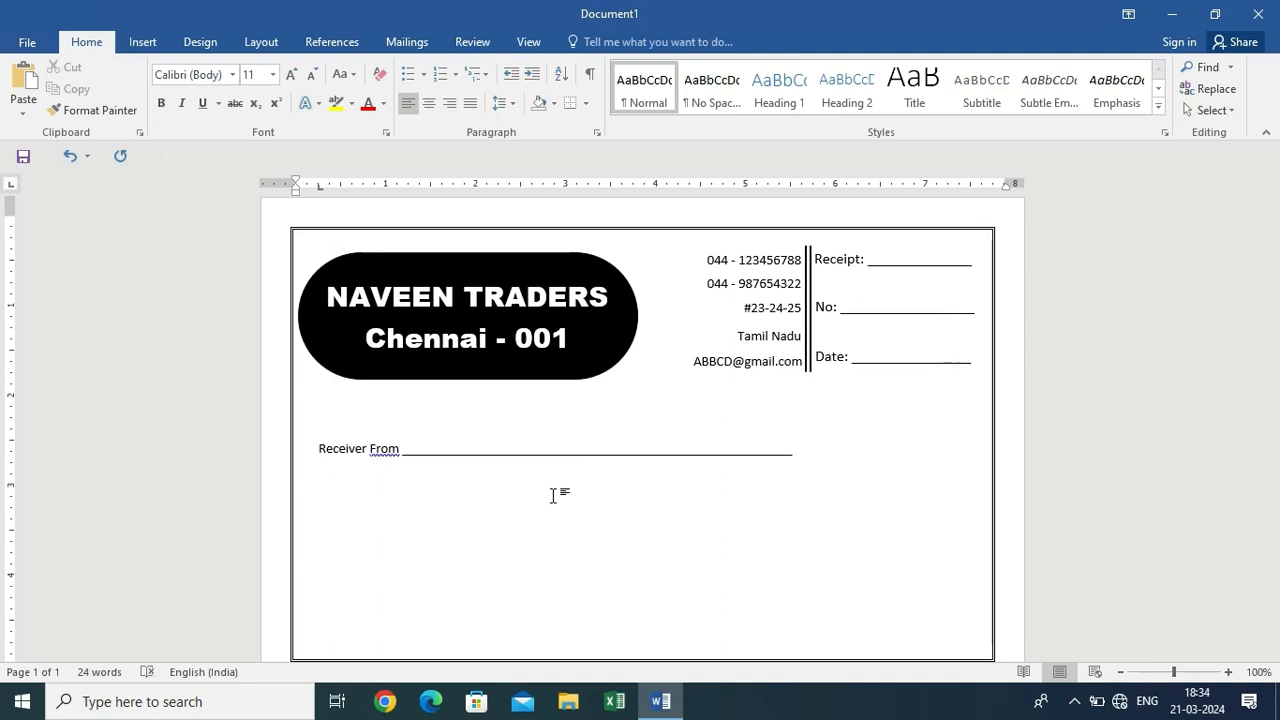
Add Amount beside Receiver From, then The Sum of Rupees, Cash and For fill-in lines
key(Tab)
text(Amount)
text(he Sum )
text(of Rupee)
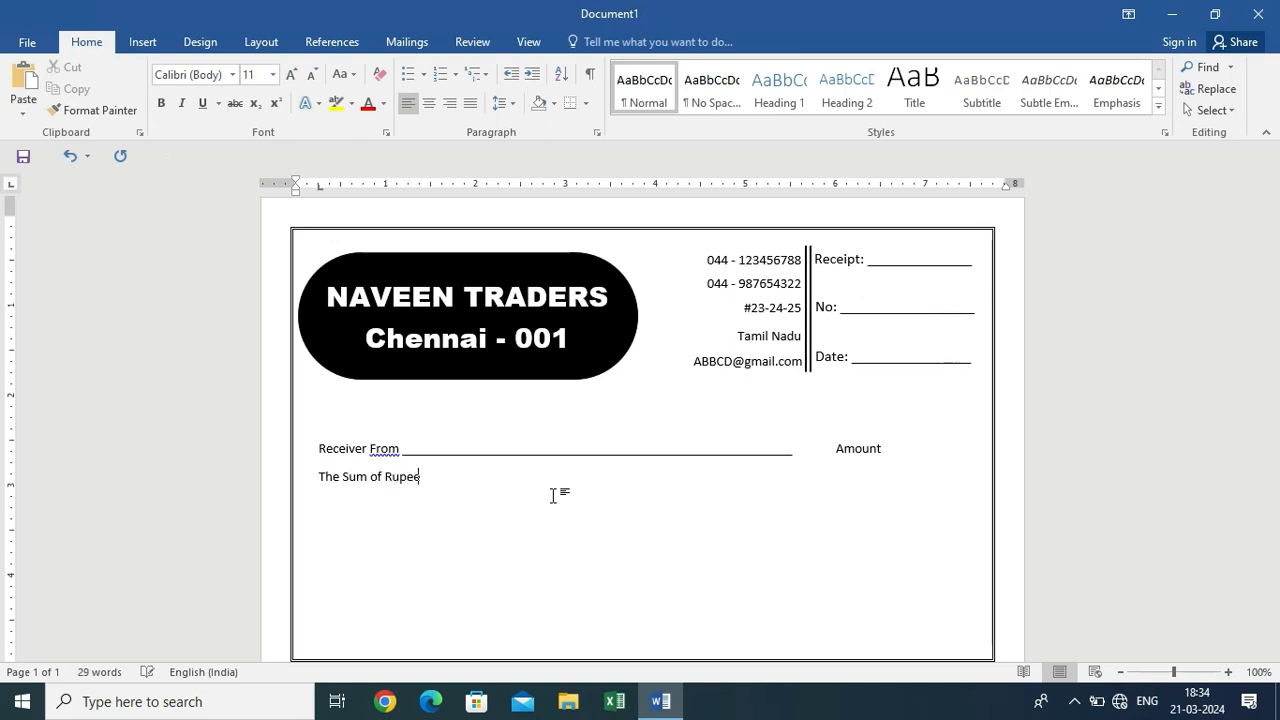
text(s __________________________________________________)
text(as)
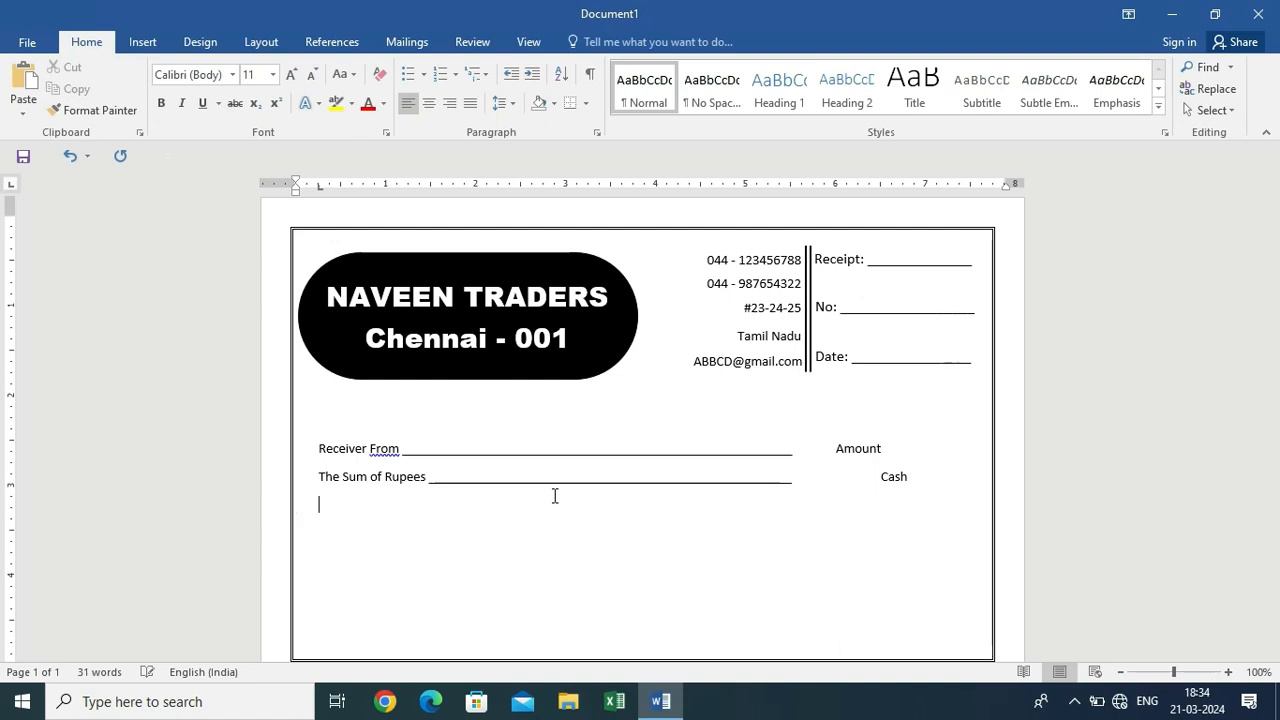
text(Fo)
text(r _______________________________________________________________)
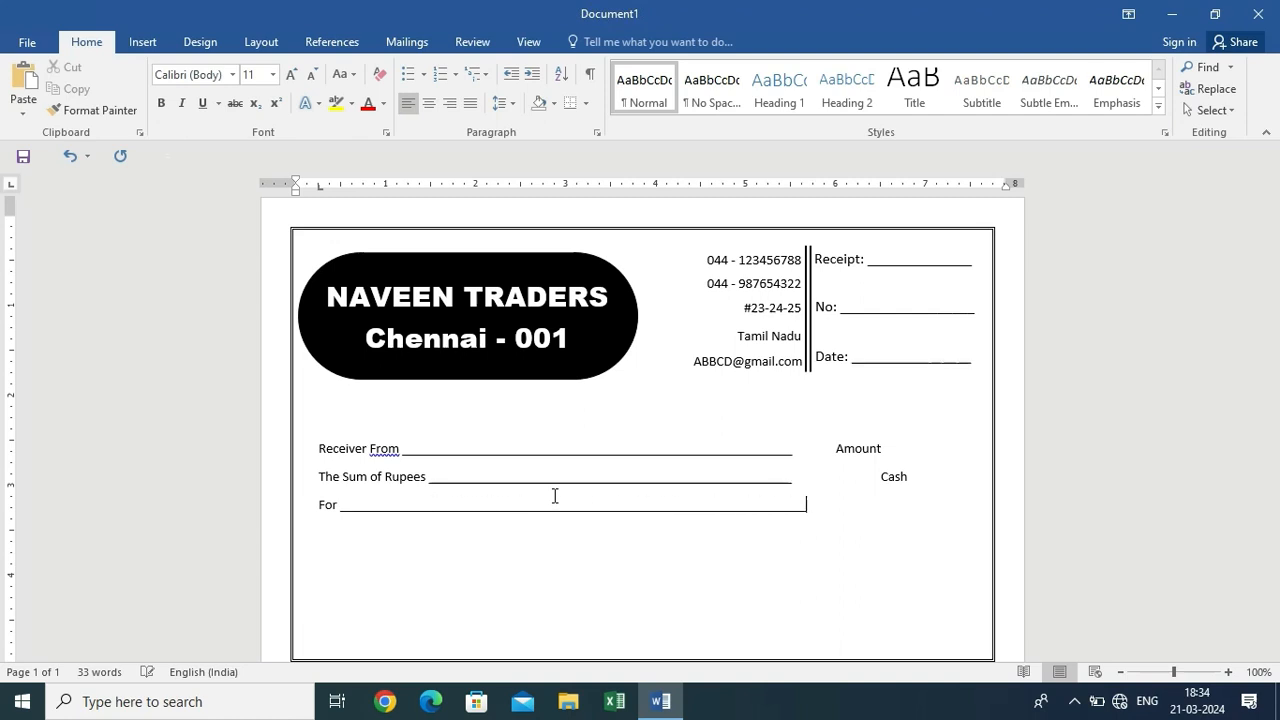
key(BackSpace)
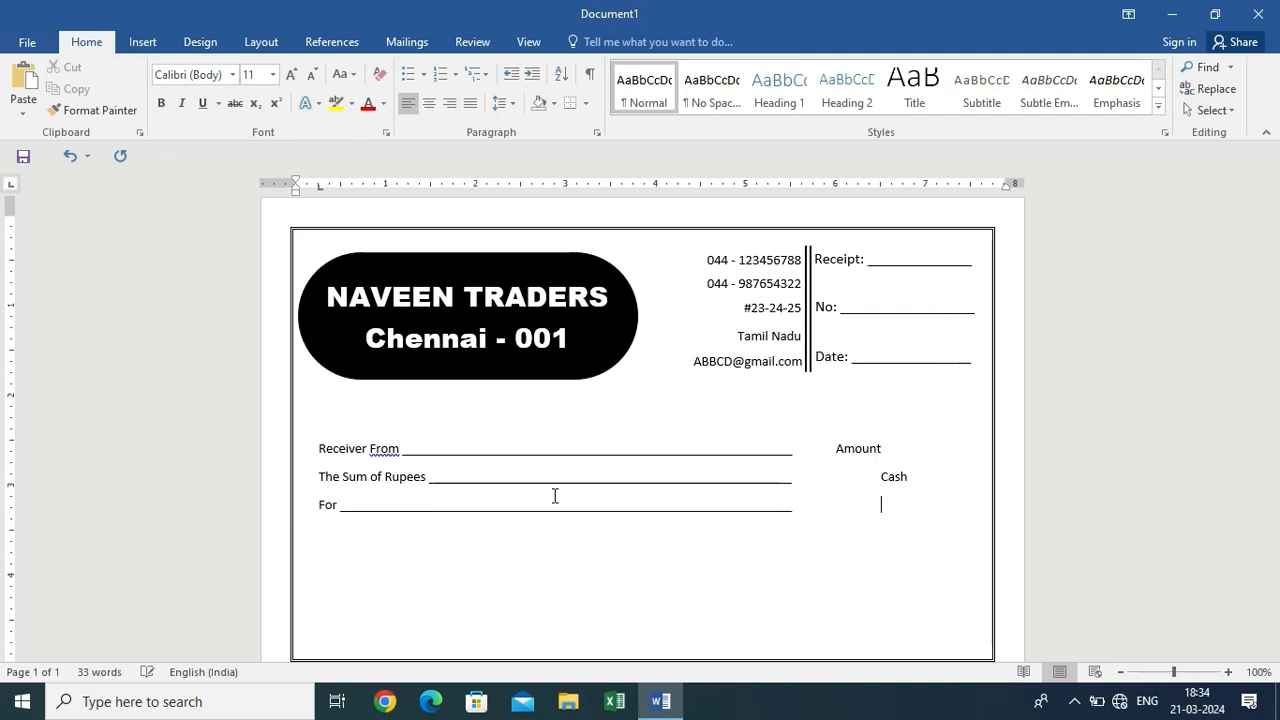
Add the Signature line with Cheque and Credit/Debit Card, and Others on a new line
text(Che)
text(S)
text(ignature ____)
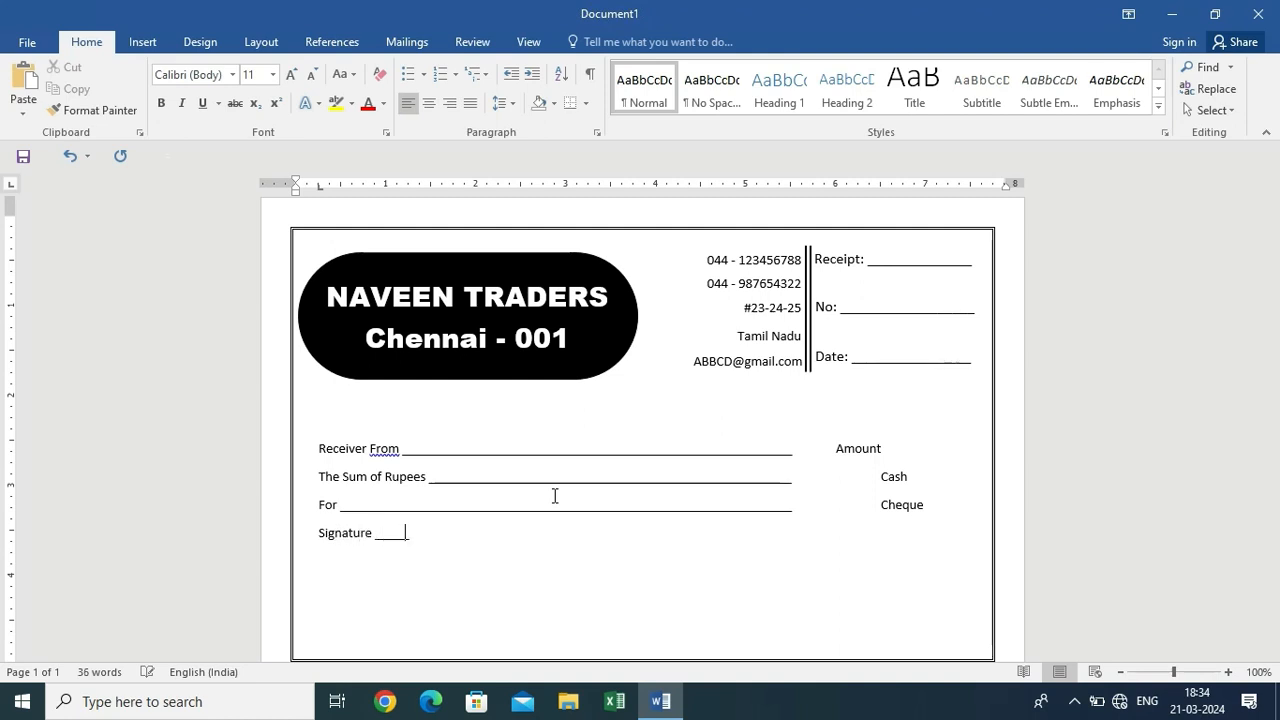
text(_______________________________________________________)
key(Tab)
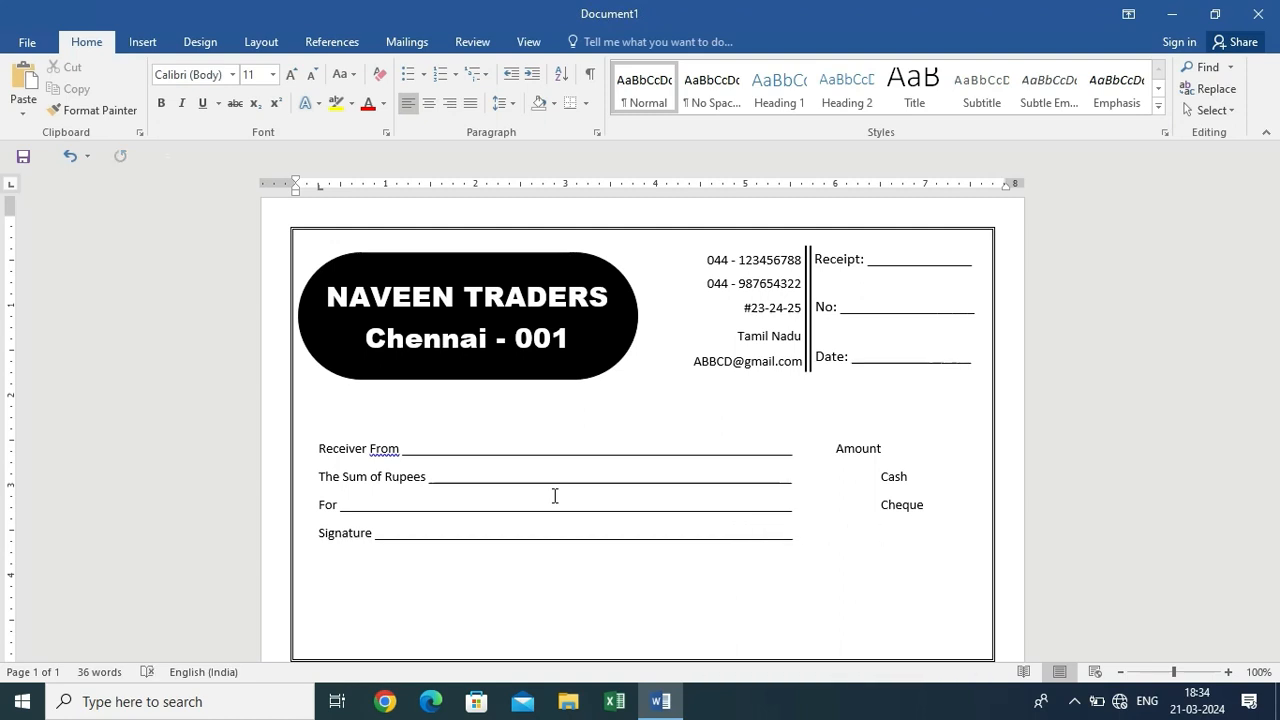
text(Credit/)
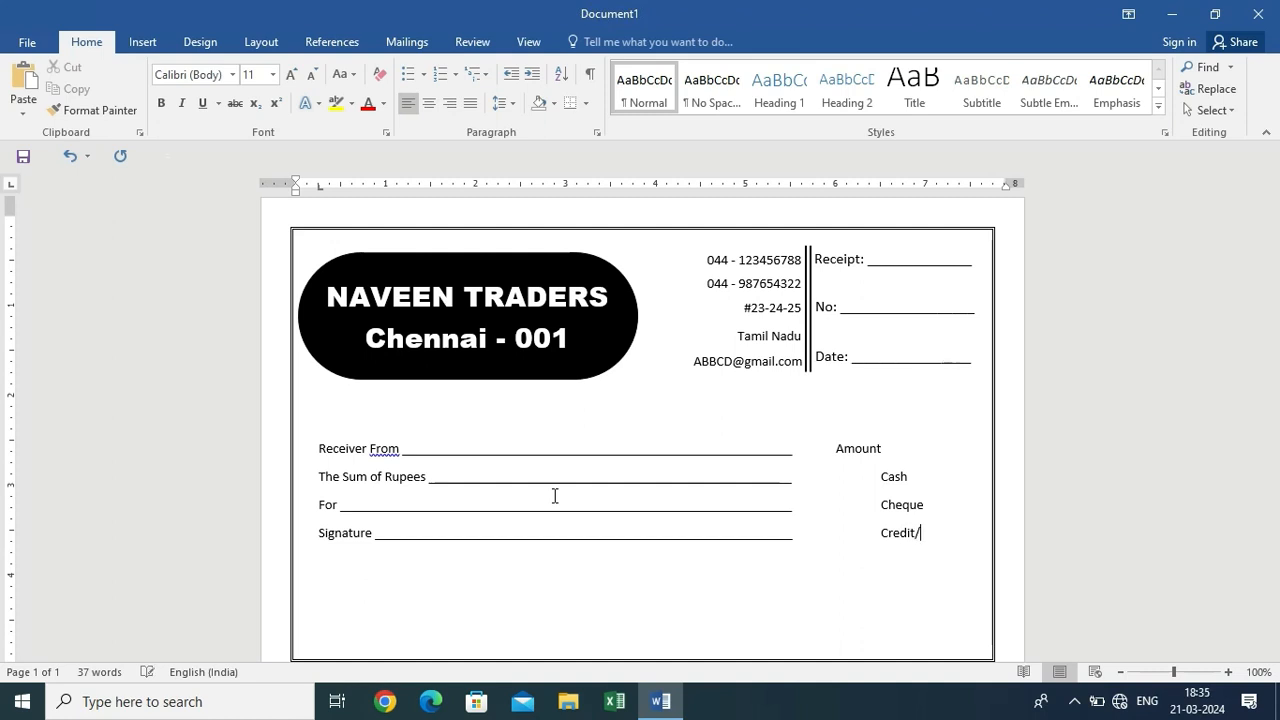
text(Debit Card)
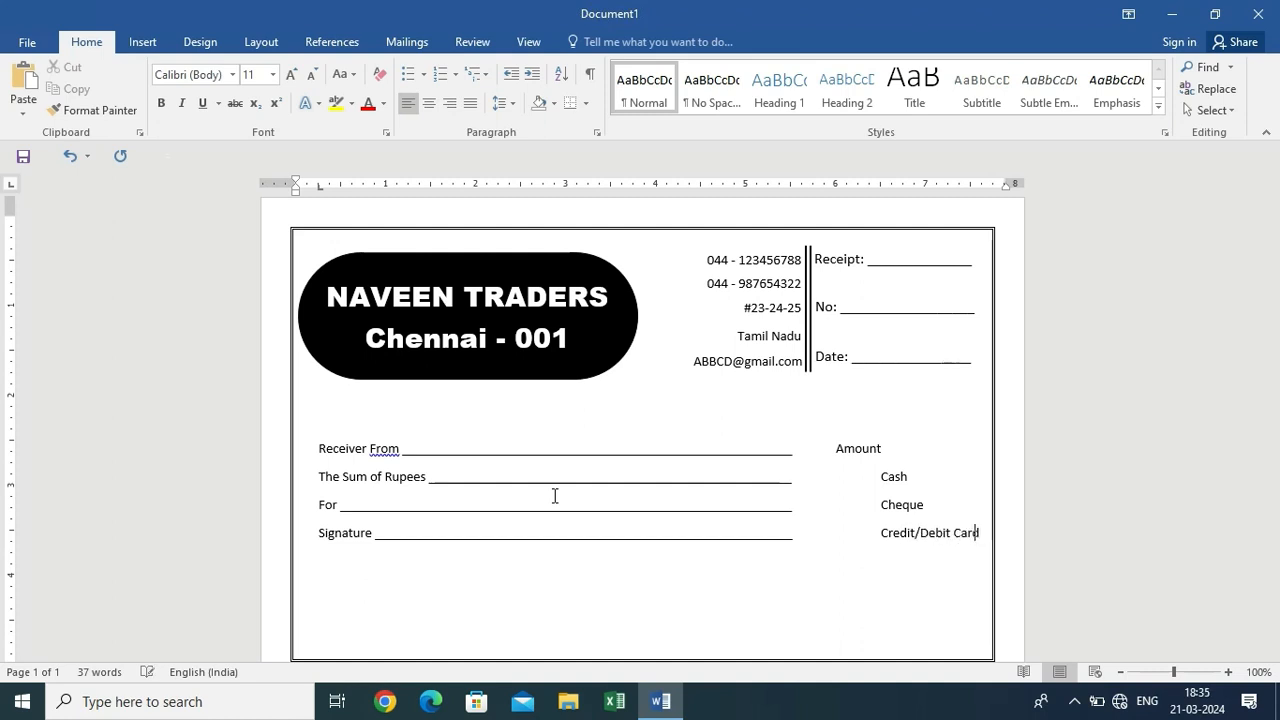
key(Return)
key(Tab)
key(Tab)
key(Tab)
key(Tab)
key(Tab)
key(Tab)
key(Tab)
key(Tab)
key(Tab)
key(Tab)
key(Tab)
key(Tab)
key(Tab)
key(Tab)
key(Tab)
key(Tab)
key(Tab)
key(Tab)
key(Tab)
text(Others)
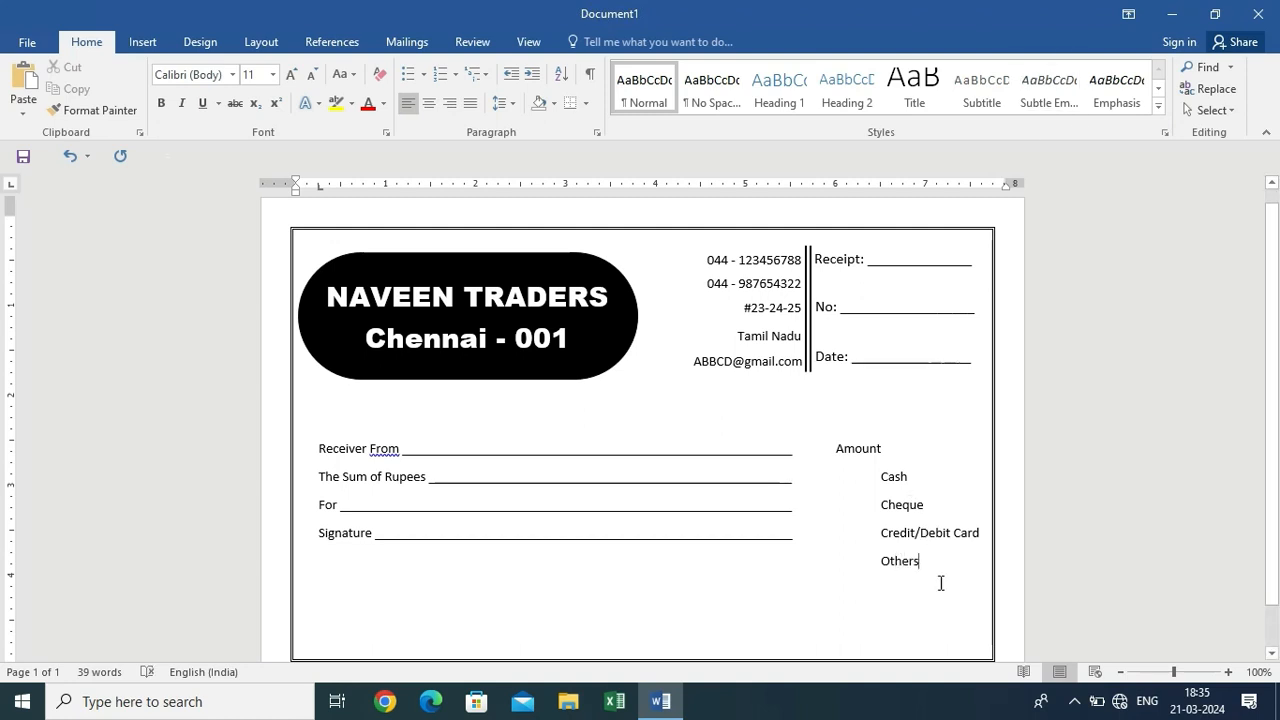
Apply 2.0 line spacing to the block from Receiver From to Others
drag(937, 558, 314, 449)
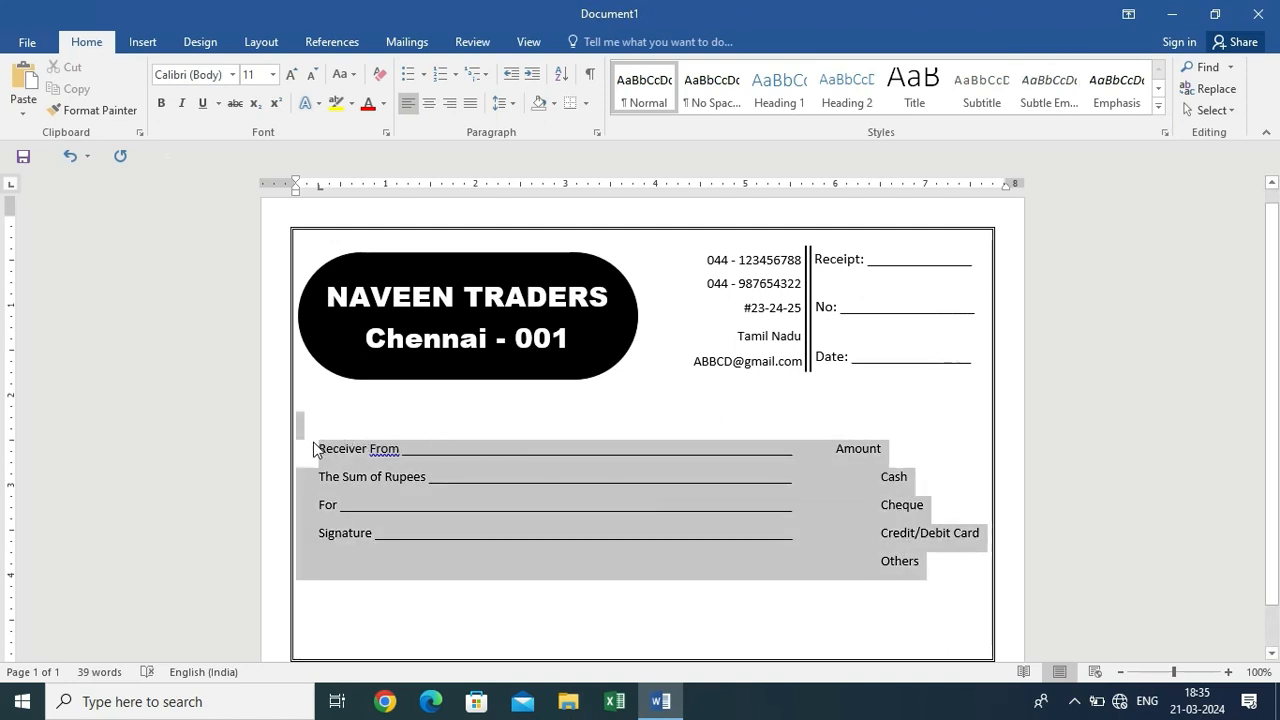
click(505, 103)
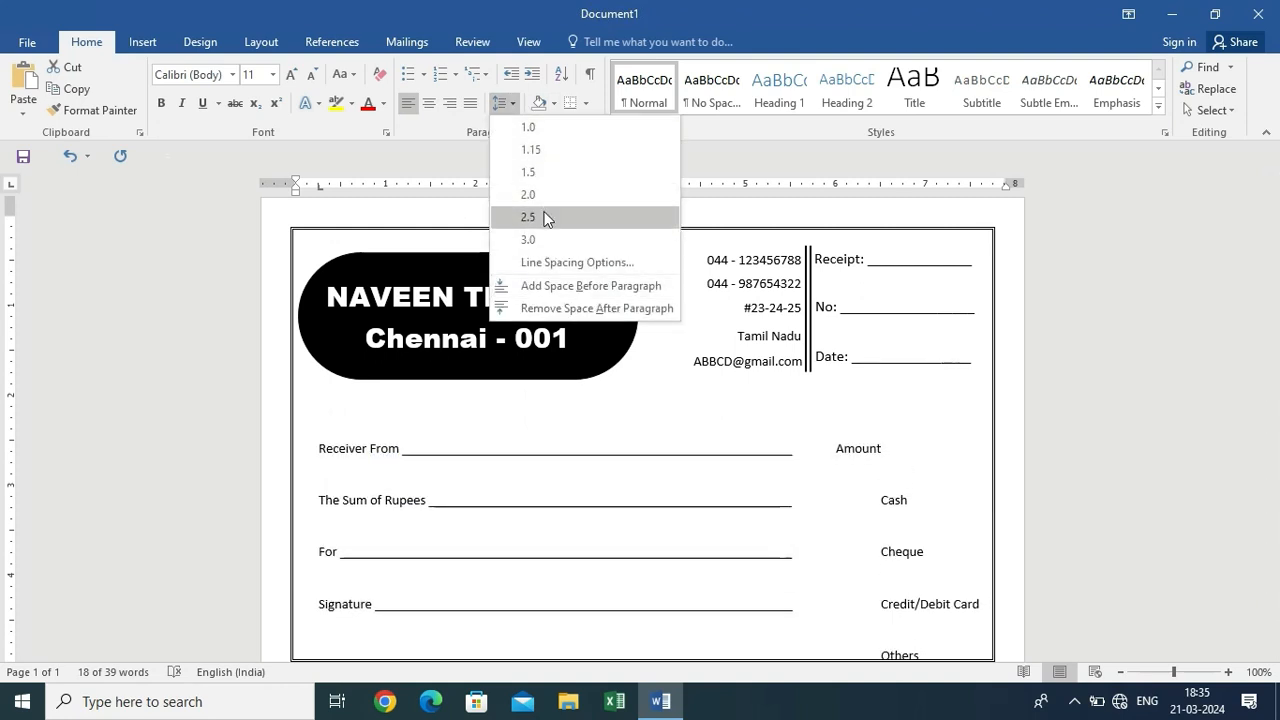
click(546, 199)
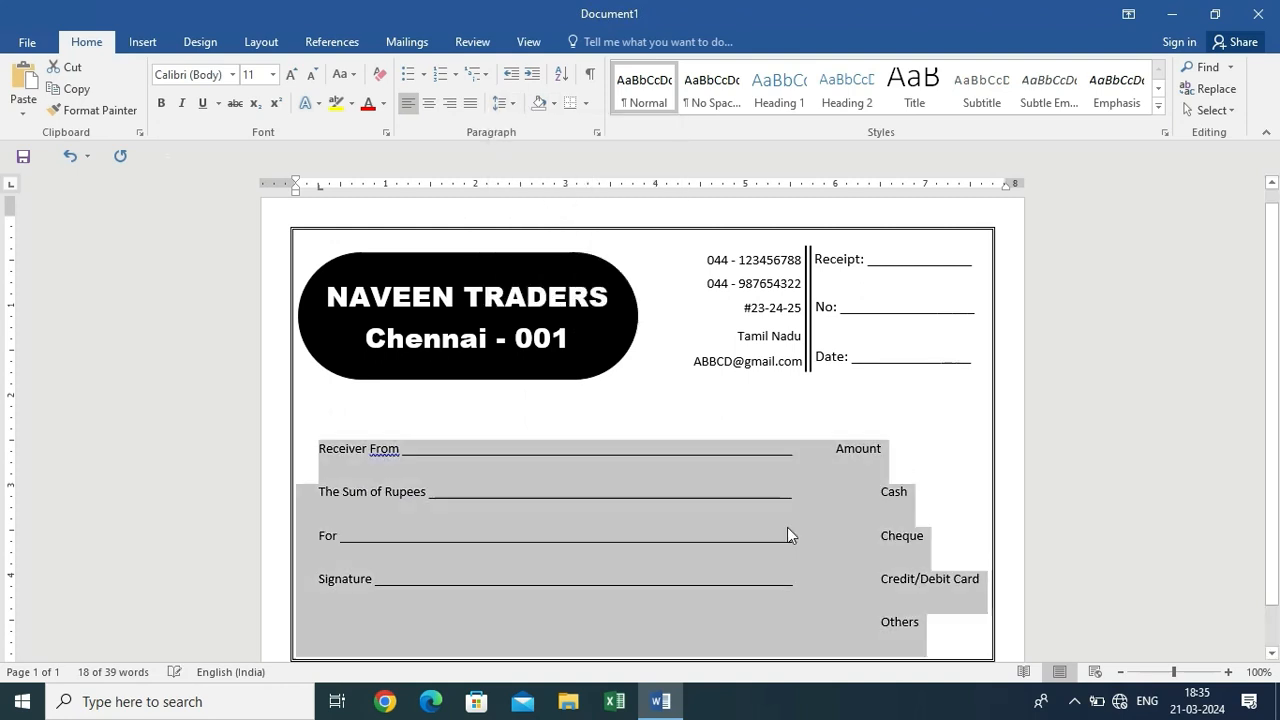
click(934, 457)
scroll(932, 460, down, 1)
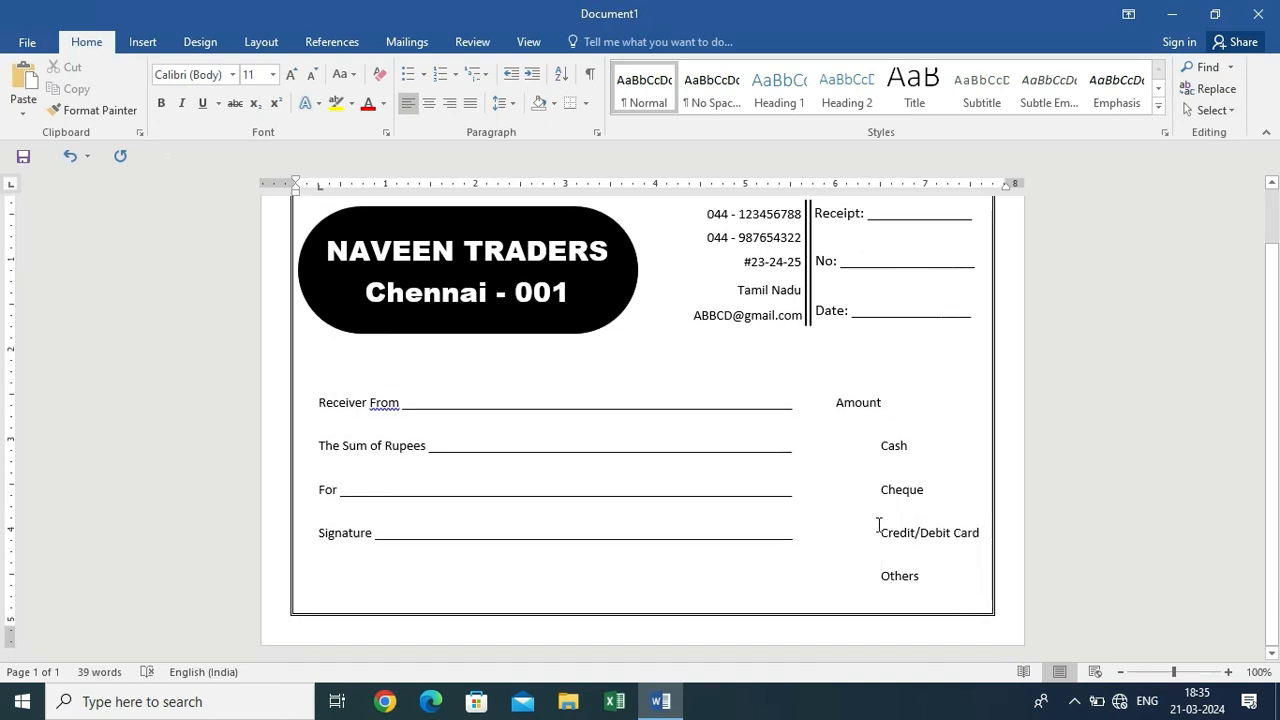
Draw a small rectangle right of Amount and widen it slightly
click(142, 41)
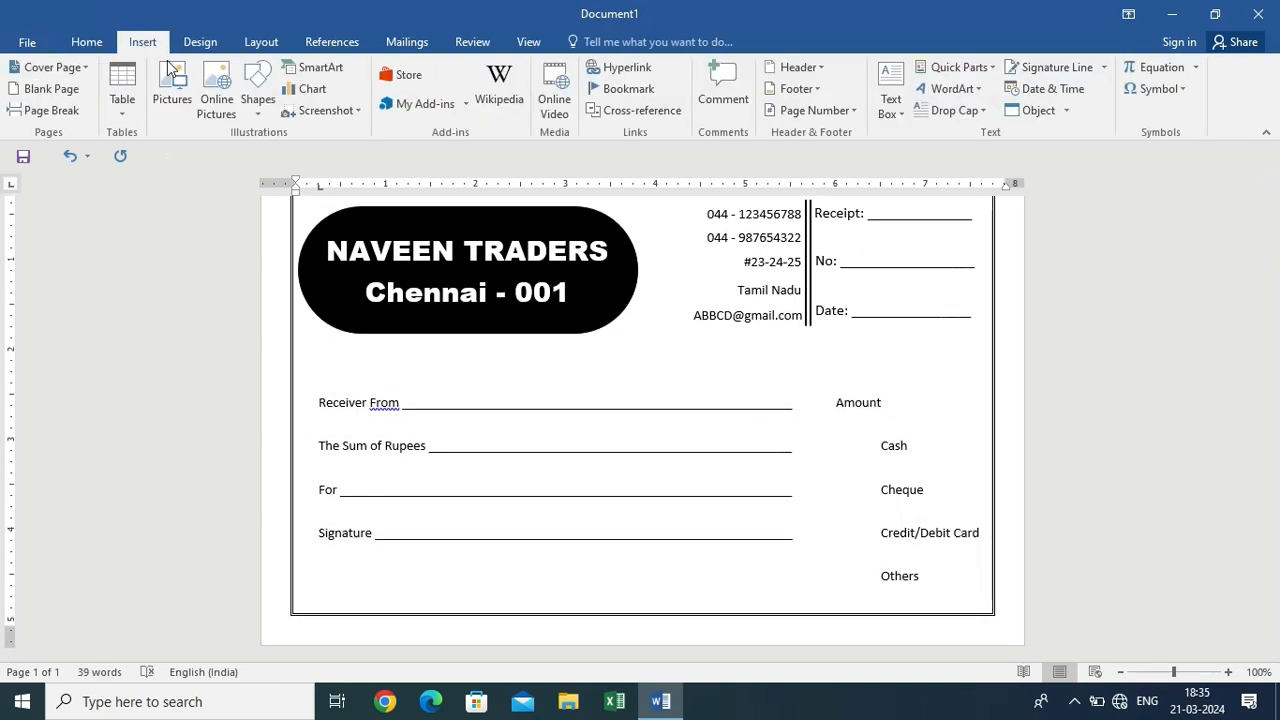
click(284, 109)
click(257, 88)
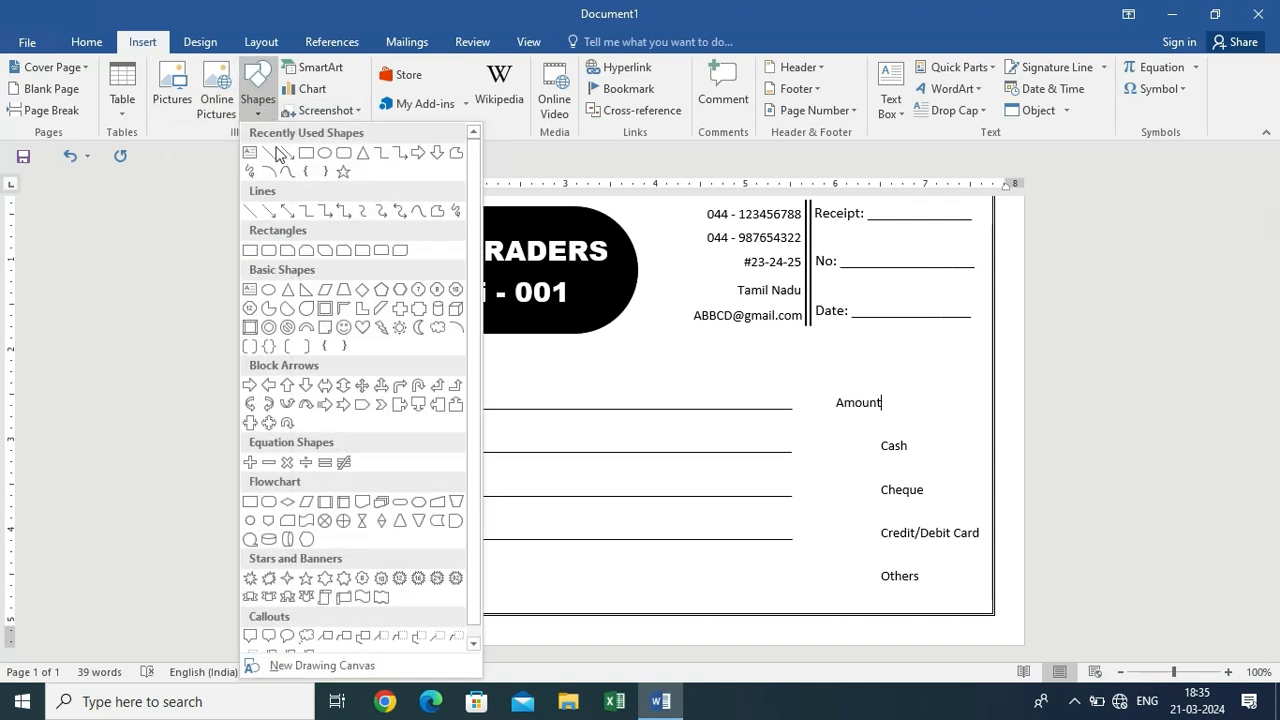
click(305, 155)
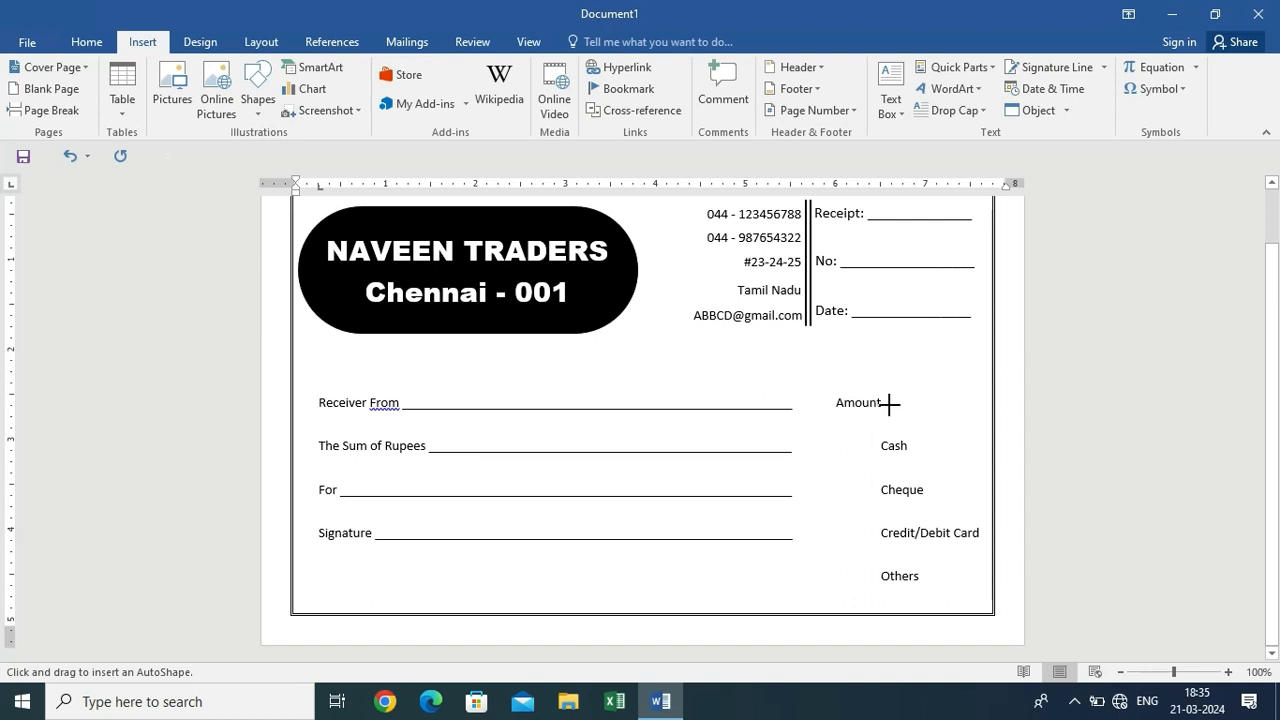
drag(895, 391, 991, 418)
click(991, 418)
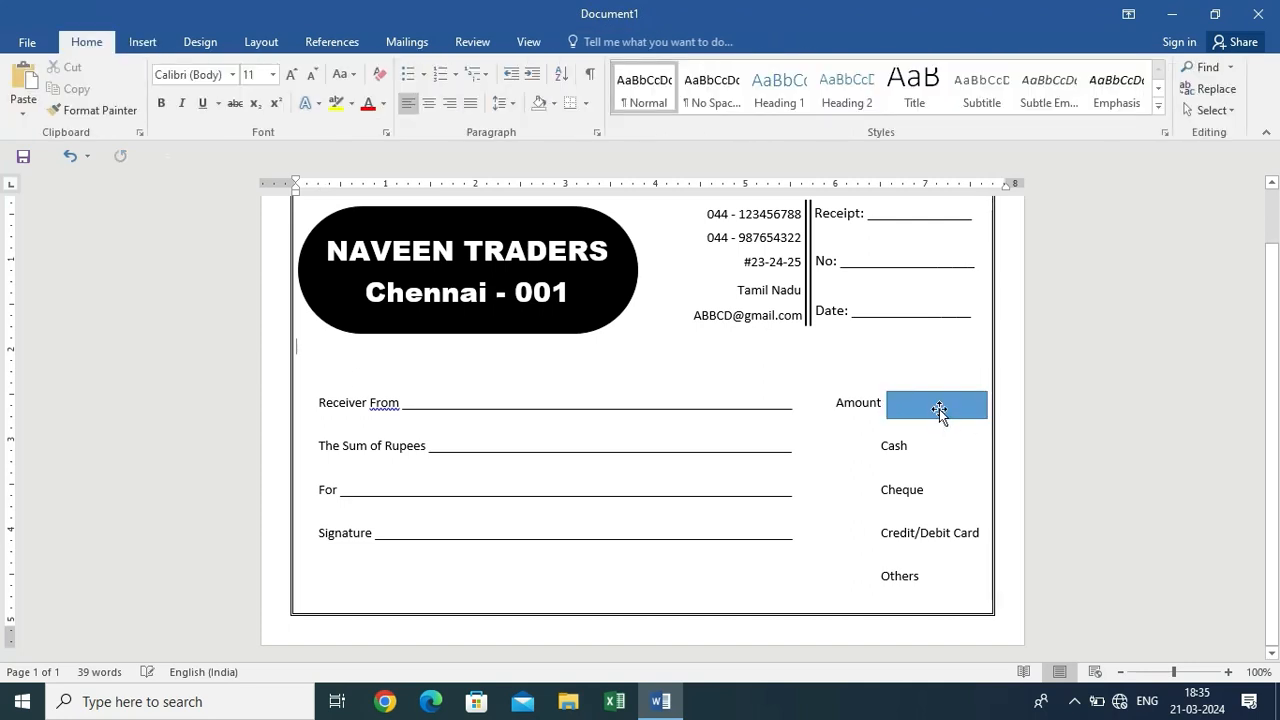
click(939, 409)
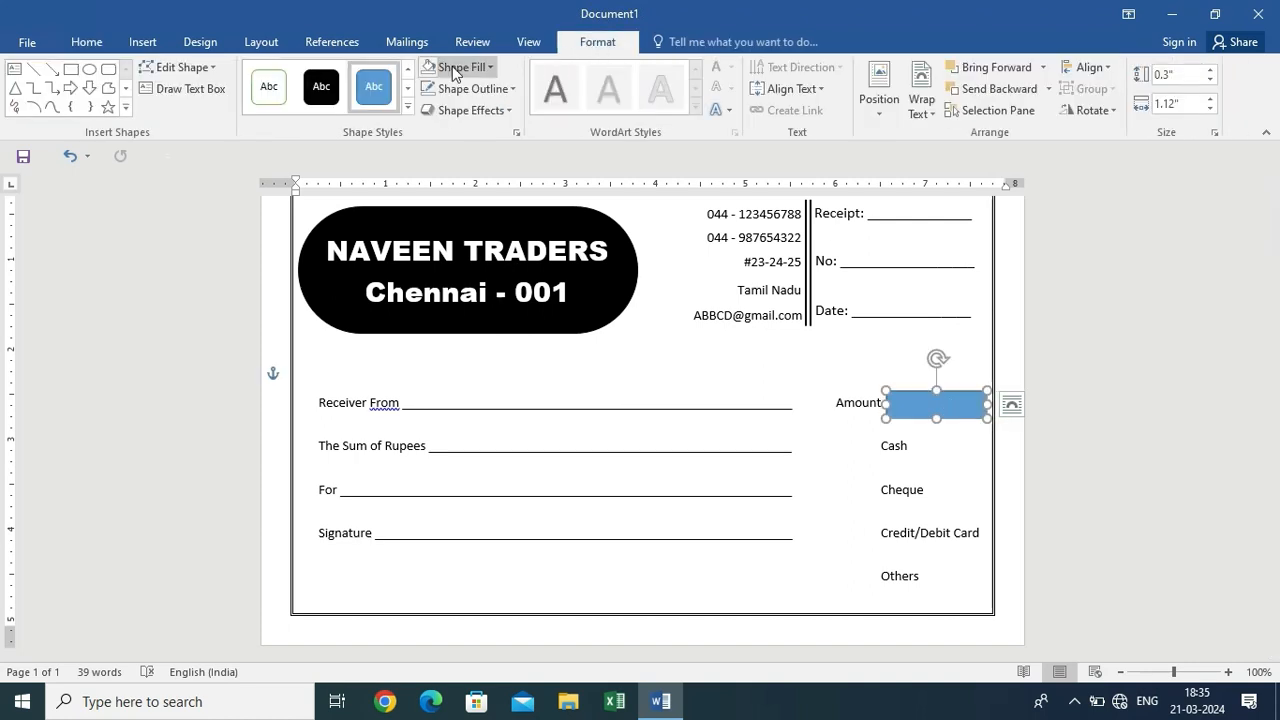
Give the Amount box a white fill and a black outline
click(455, 67)
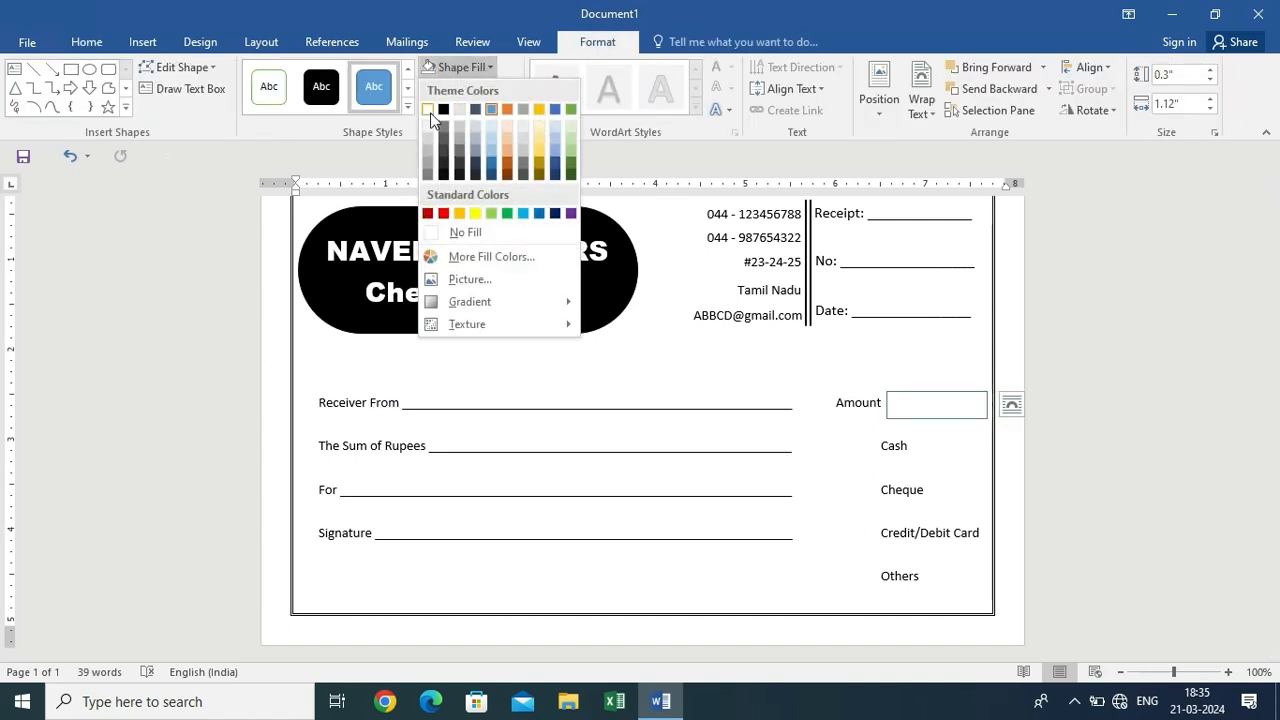
click(428, 109)
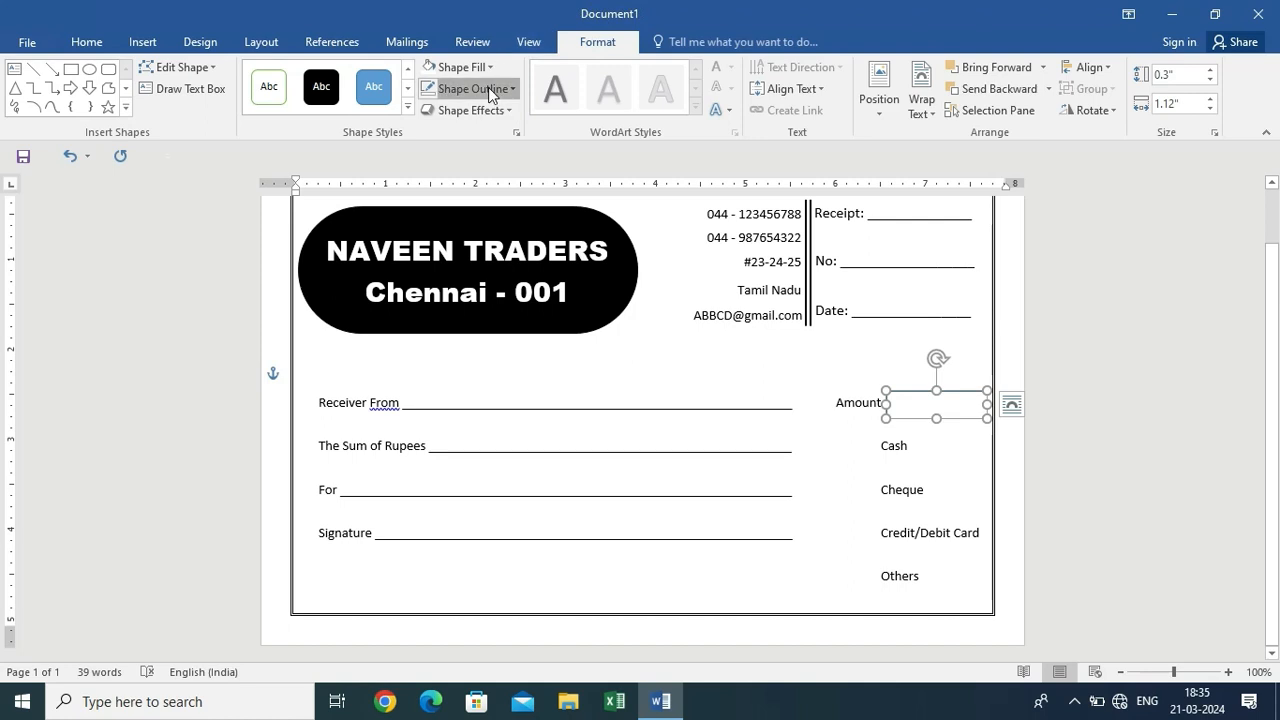
click(509, 89)
click(443, 133)
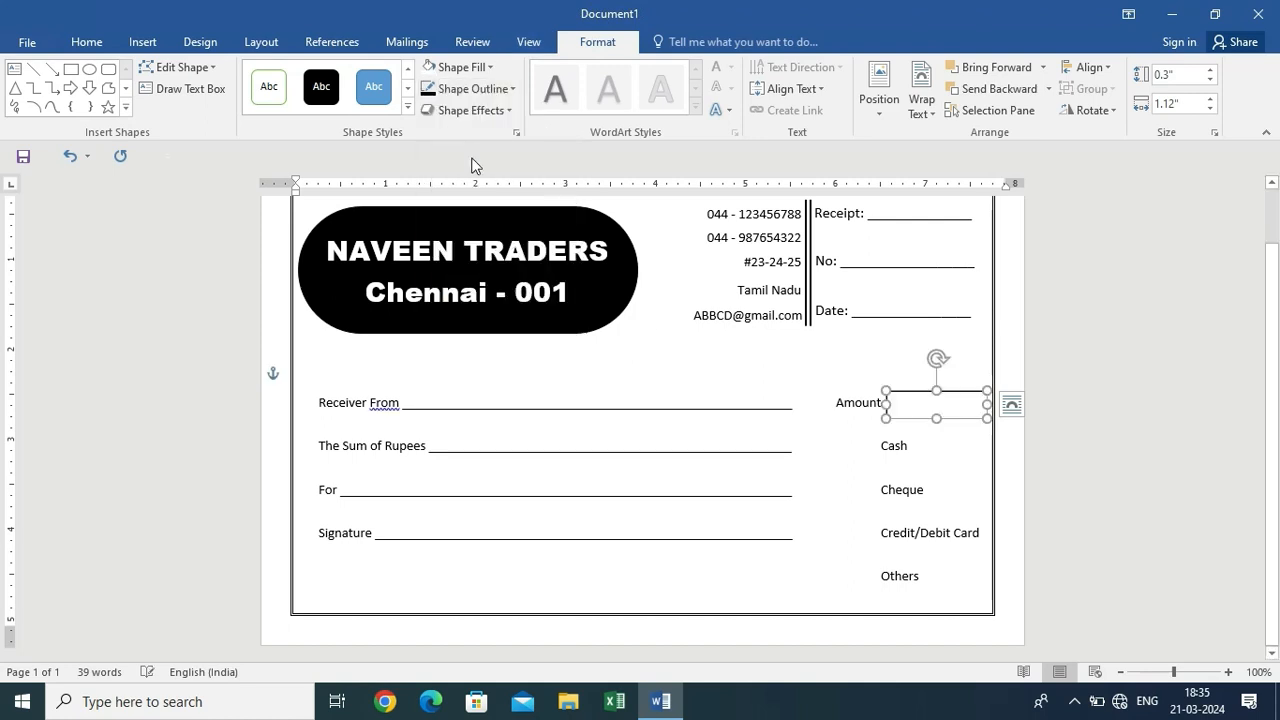
click(760, 421)
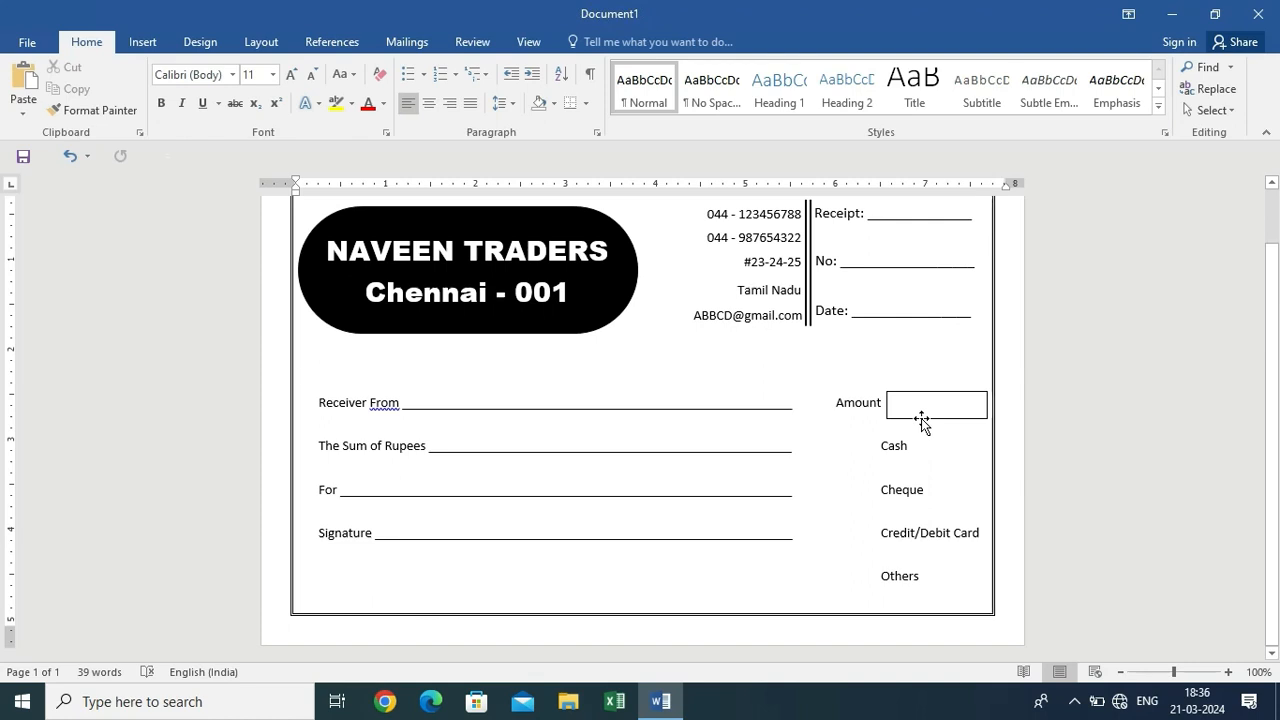
Duplicate the Amount box as small square tick boxes beside Cash, Cheque, Credit/Debit Card and Others
key(ctrl+v)
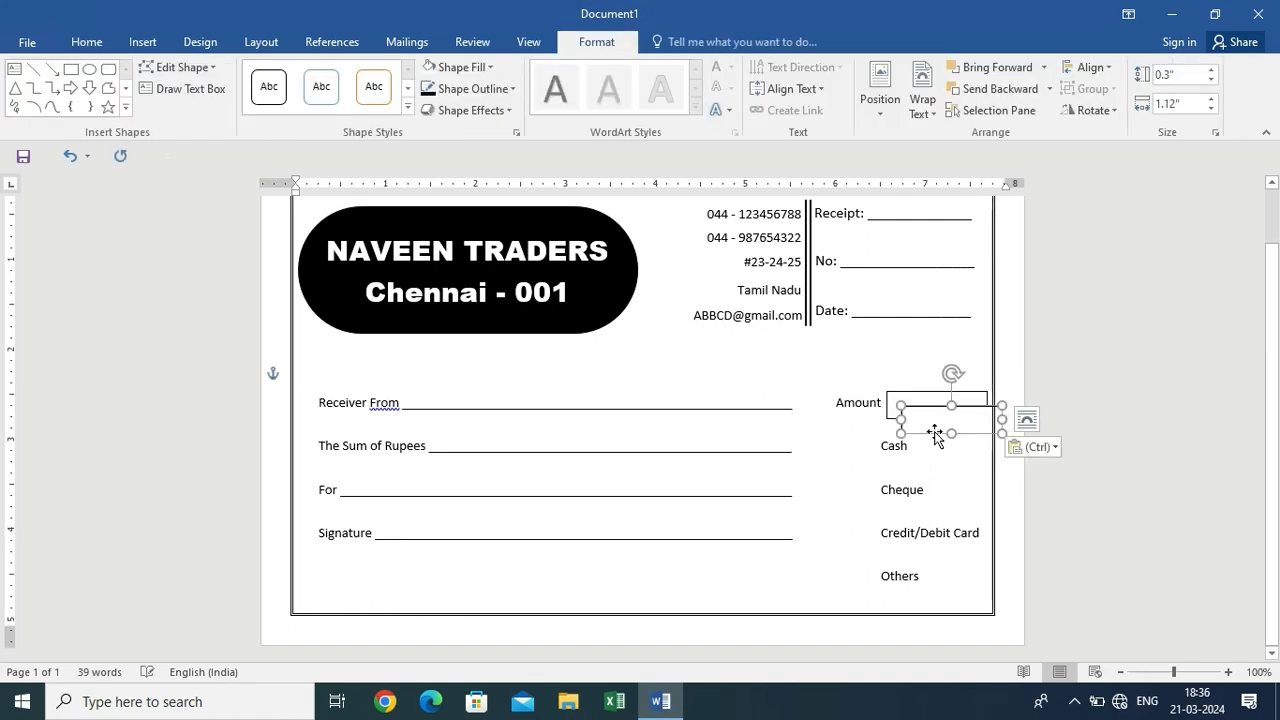
drag(1000, 420, 866, 457)
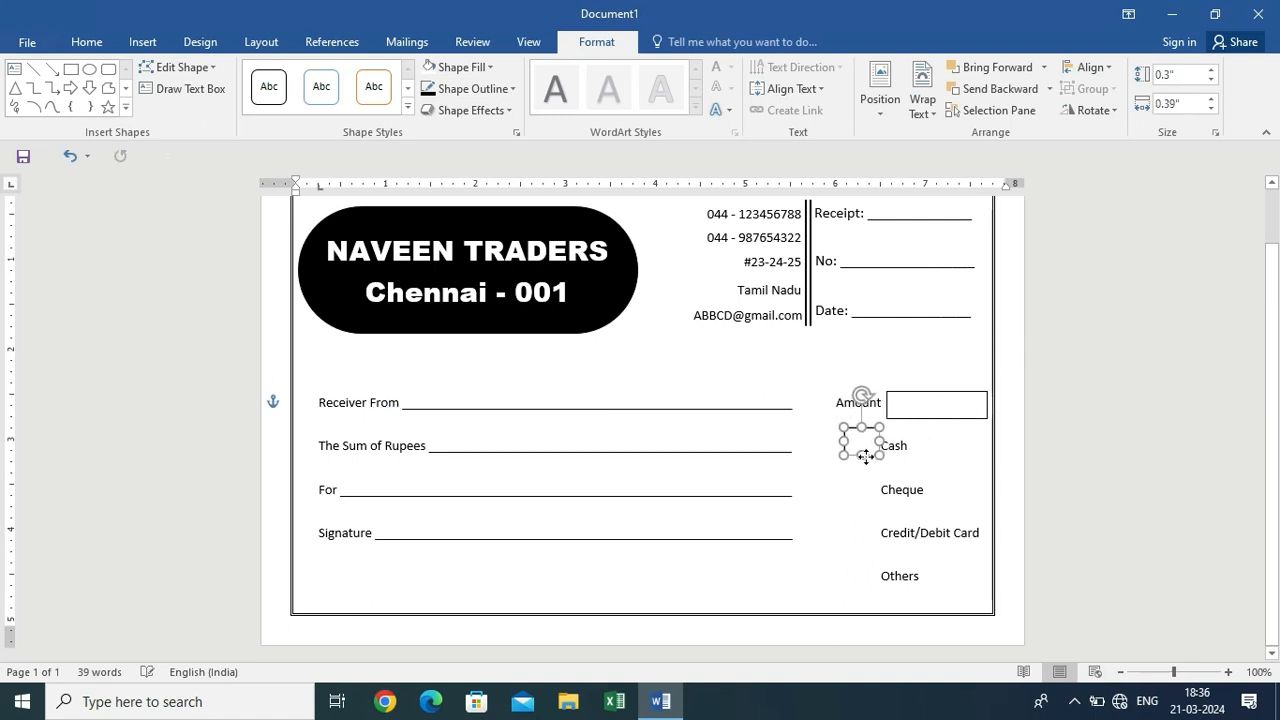
click(934, 461)
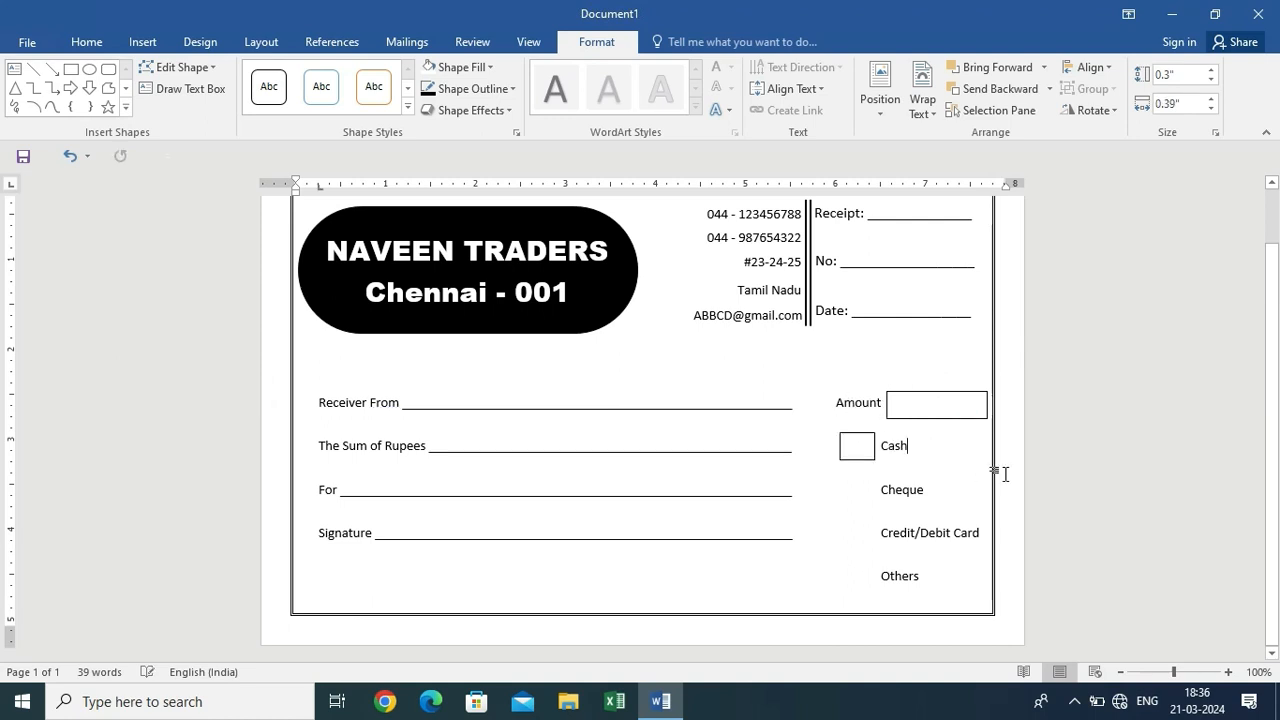
click(847, 460)
drag(848, 464, 862, 592)
click(912, 558)
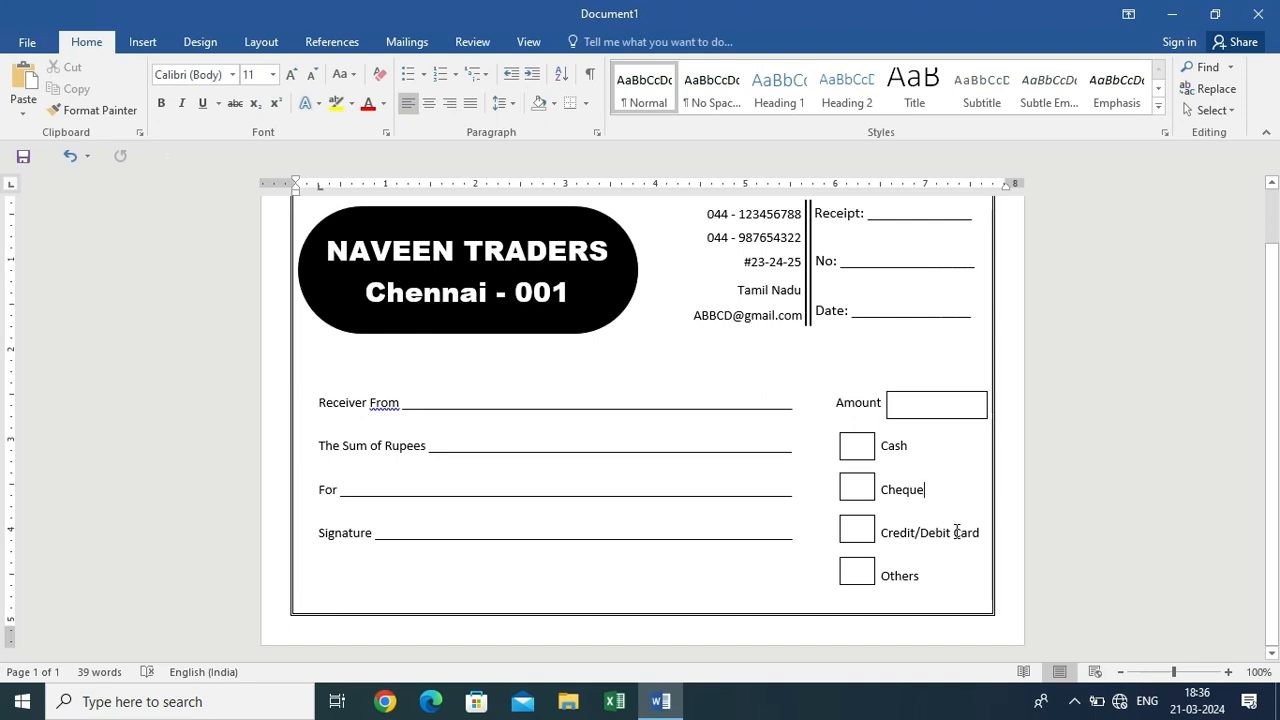
Nudge the Amount box up slightly
click(900, 402)
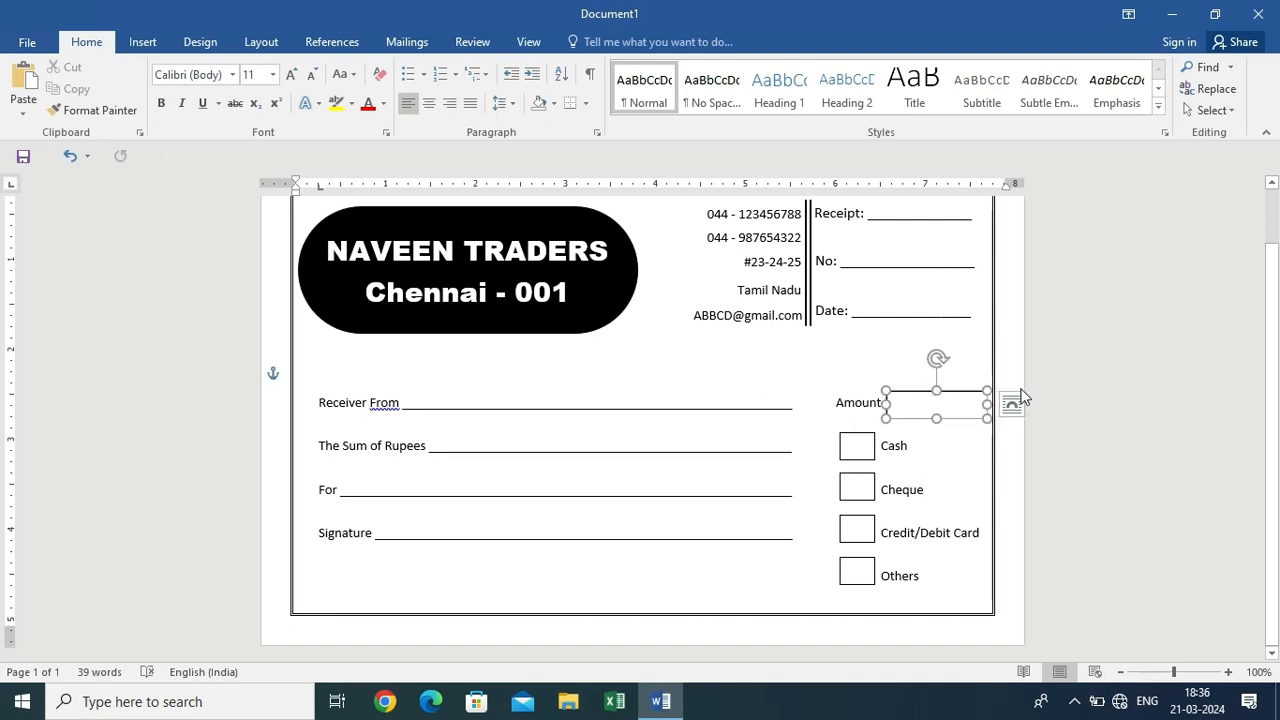
key(Up)
key(Up)
key(Up)
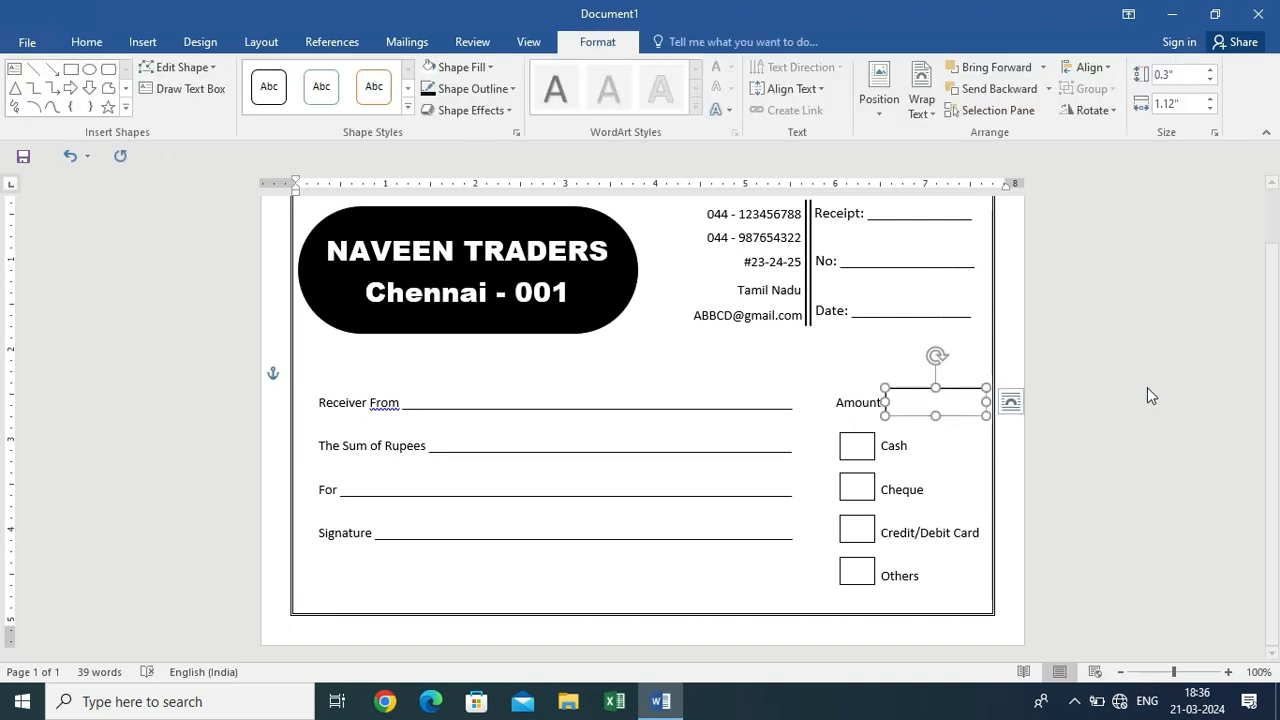
click(1150, 390)
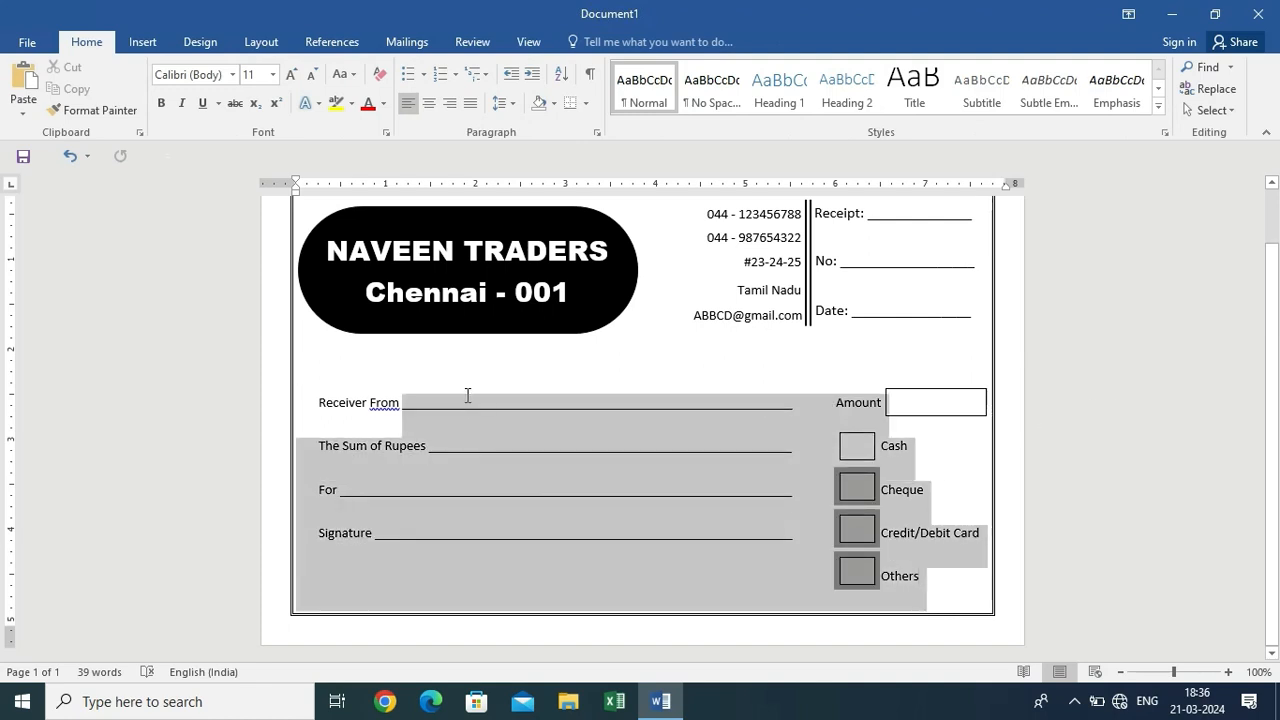
Bold the form lines and the payment-option labels
drag(467, 395, 337, 374)
click(160, 104)
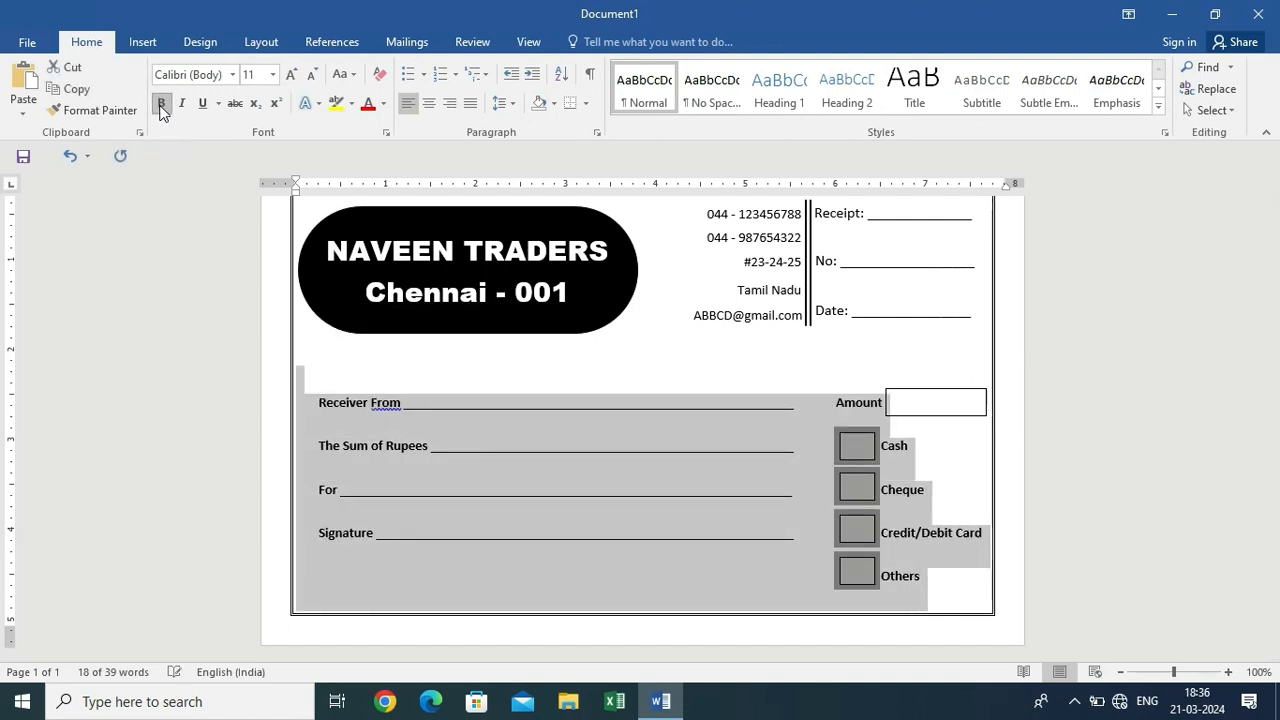
click(905, 446)
Shift the NAVEEN TRADERS banner slightly right and up
scroll(903, 452, up, 1)
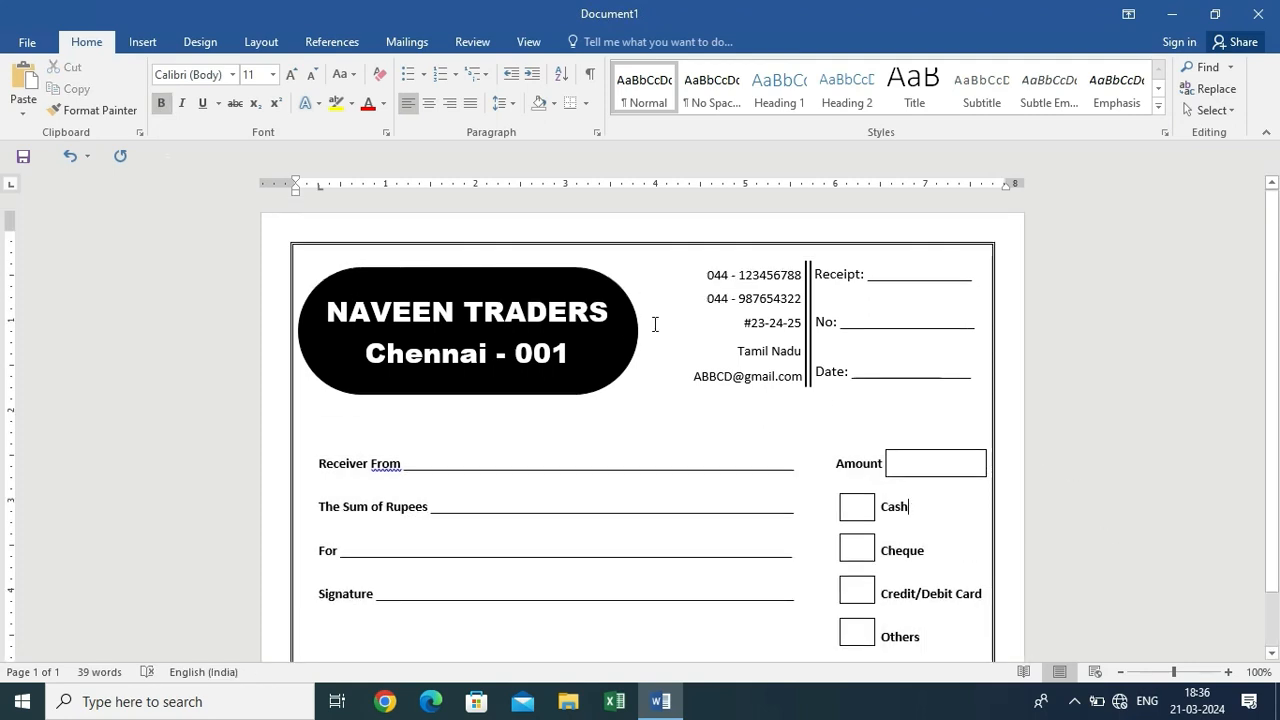
drag(626, 327, 638, 322)
click(1081, 375)
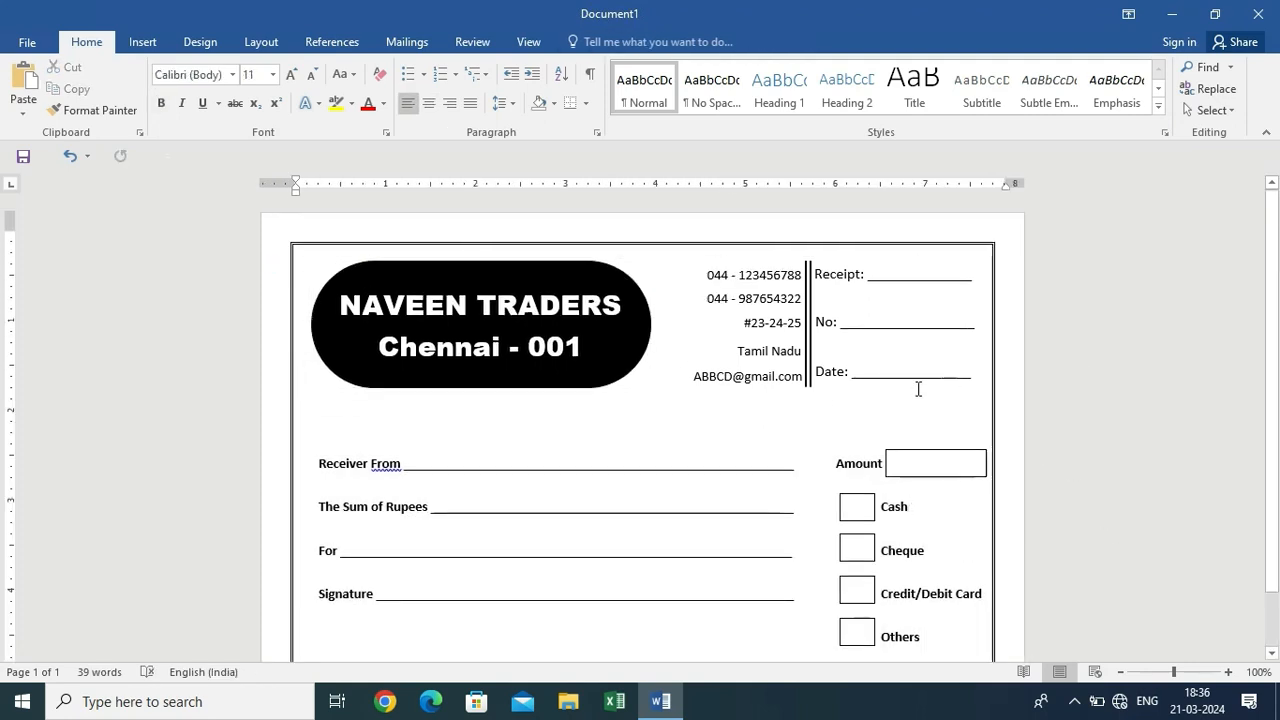
scroll(880, 396, down, 1)
scroll(868, 392, up, 1)
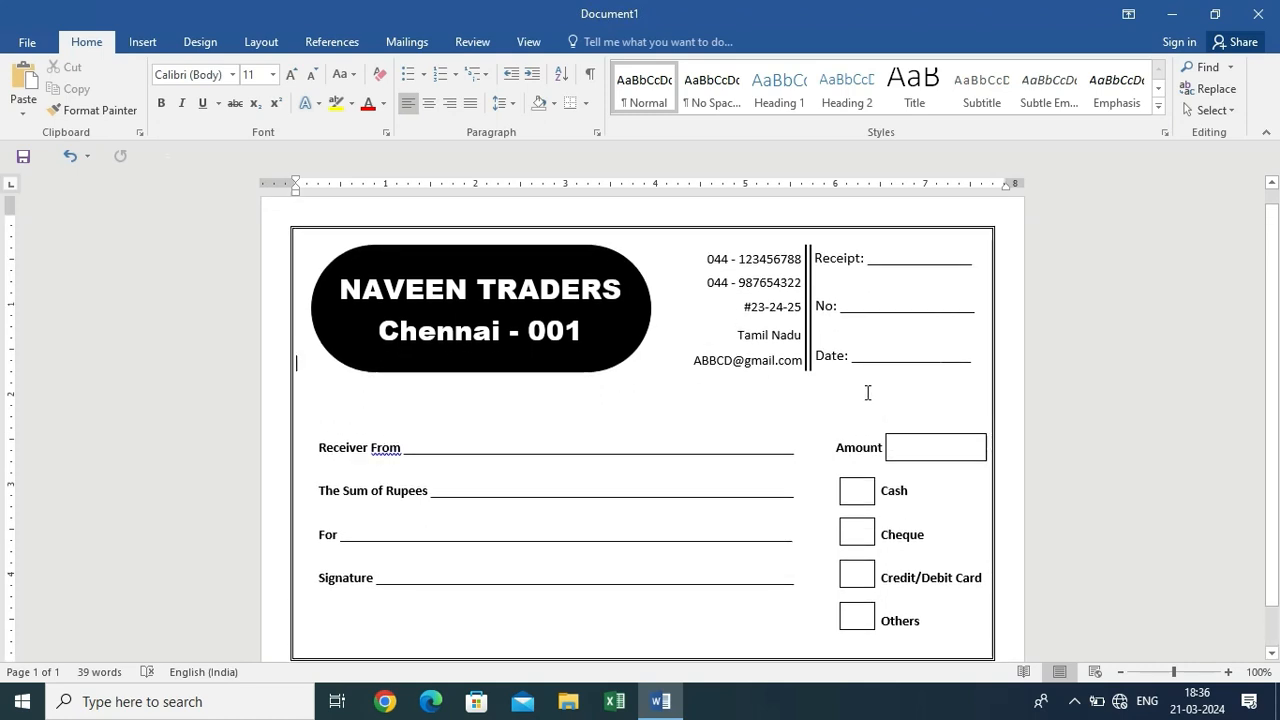
click(200, 41)
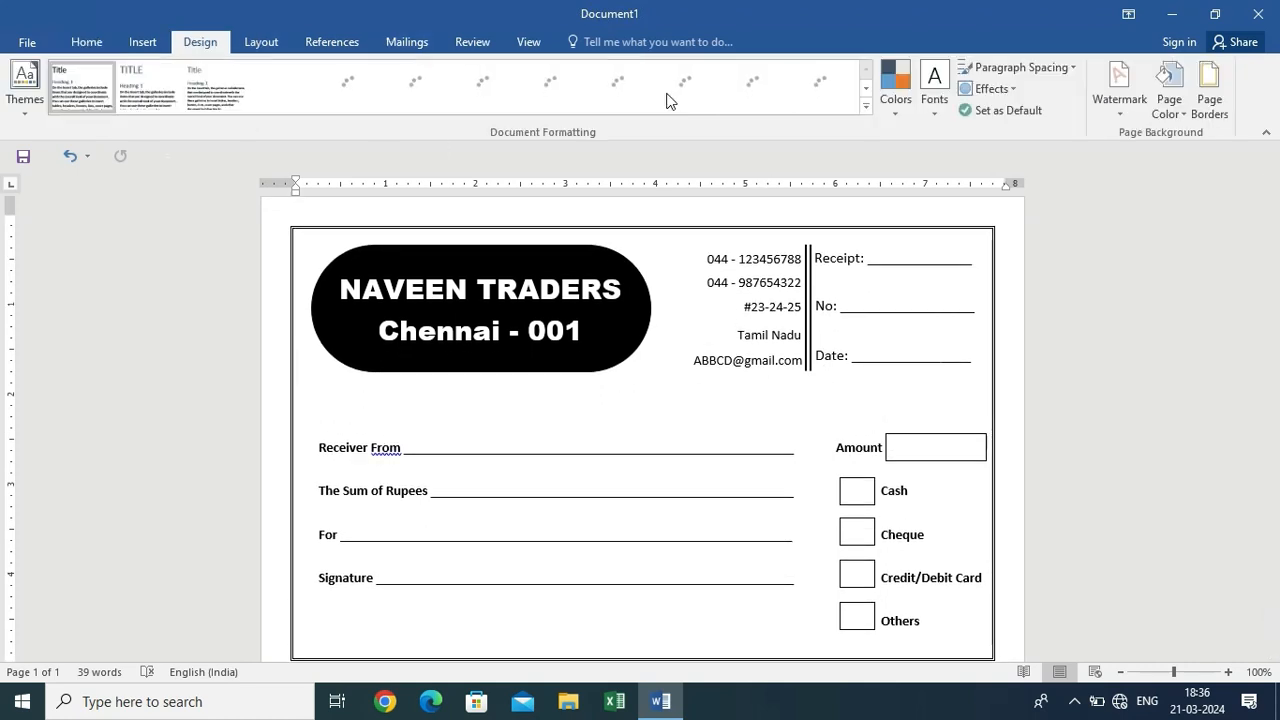
Preview the Fill Effects texture, pattern and picture options, then cancel without applying any
click(1188, 117)
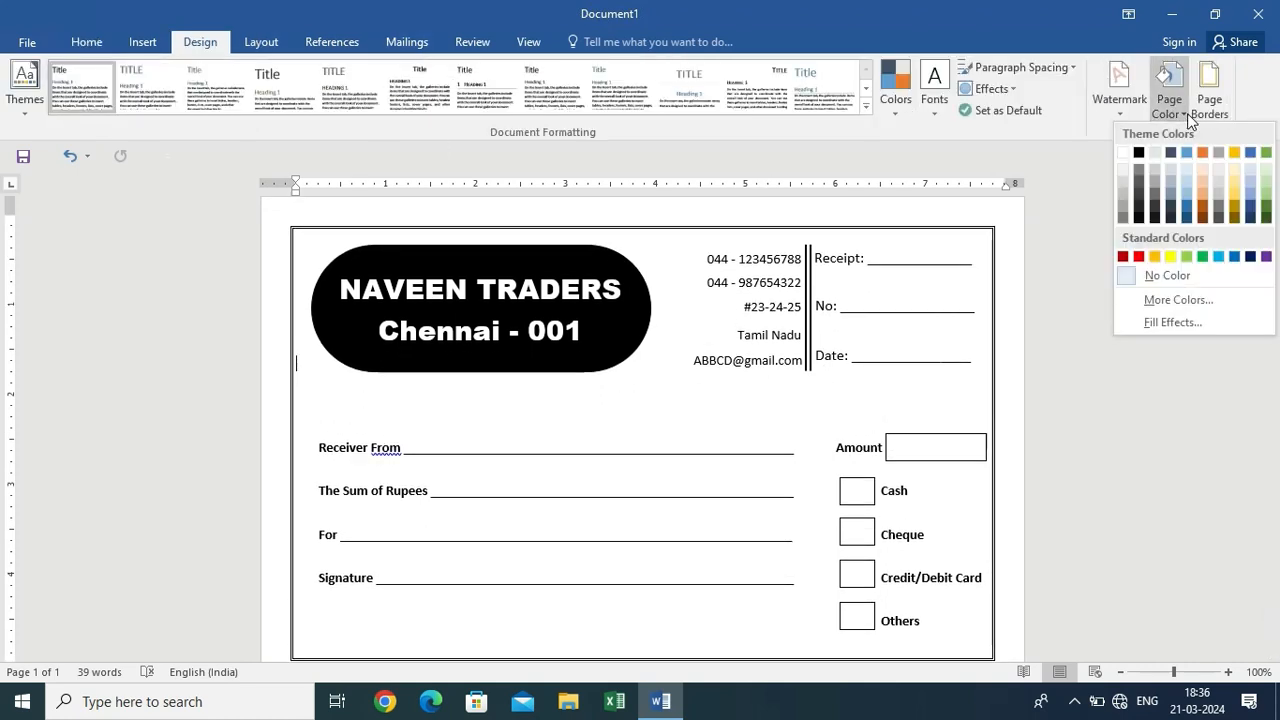
click(1170, 321)
click(547, 158)
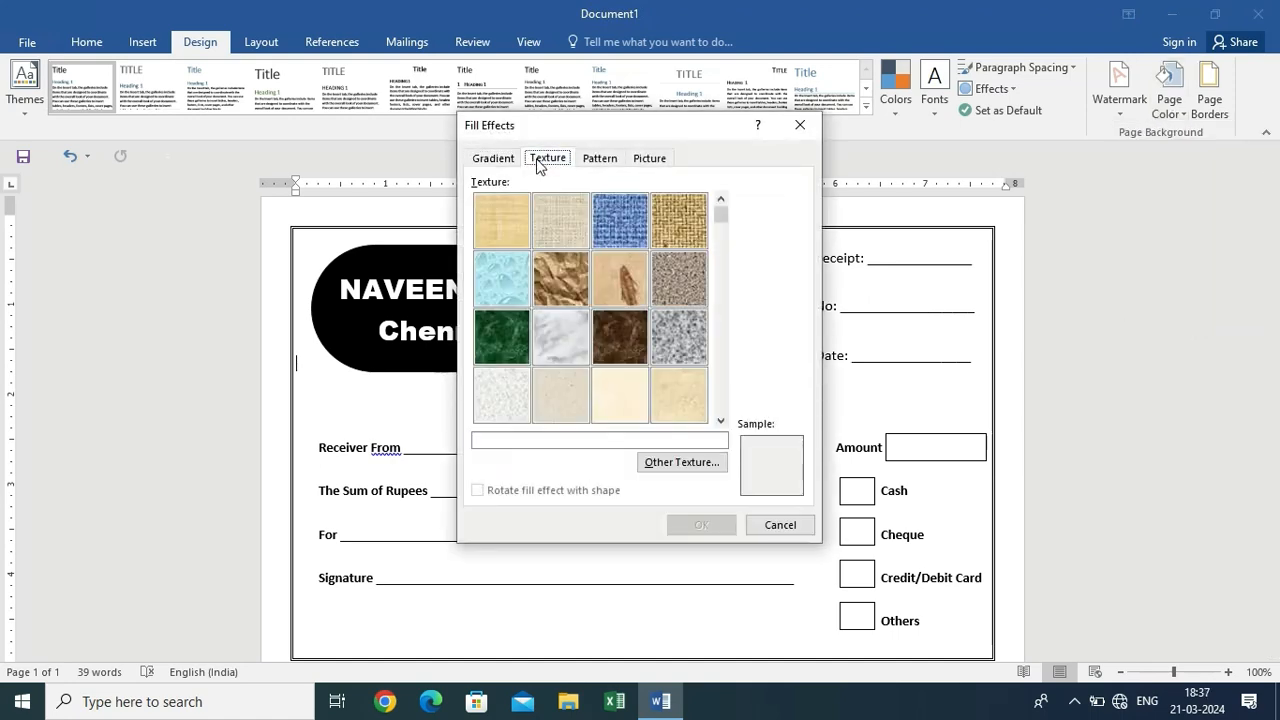
click(608, 159)
click(660, 161)
click(557, 164)
click(780, 526)
Apply Blue, Accent 5, Lighter 80% as the page colour
click(1187, 118)
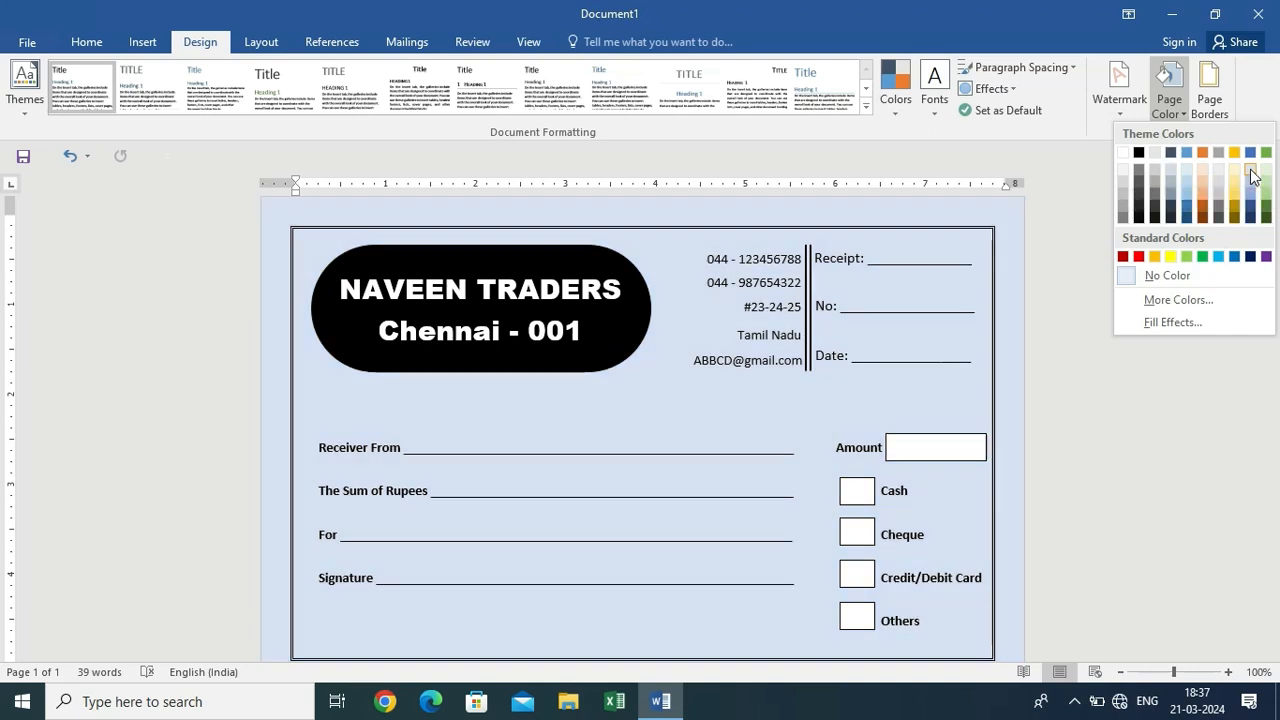
click(1250, 171)
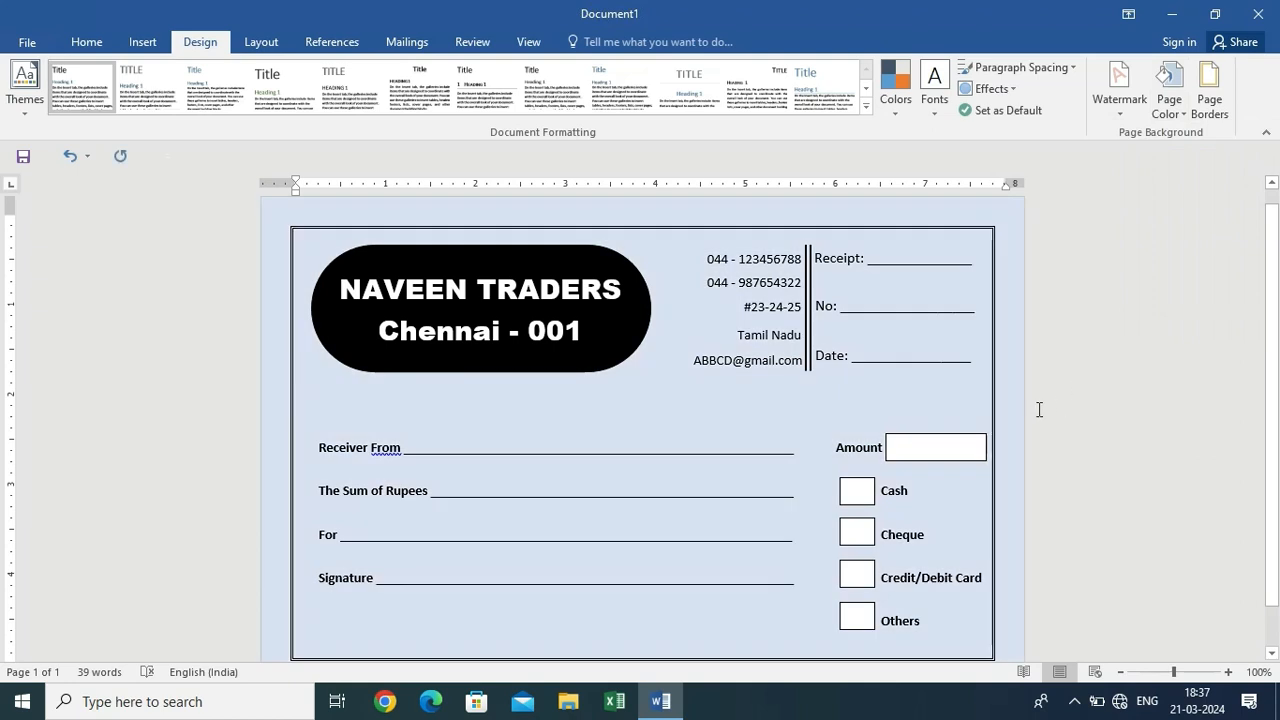
ctrl+scroll(1039, 409, down, 2)
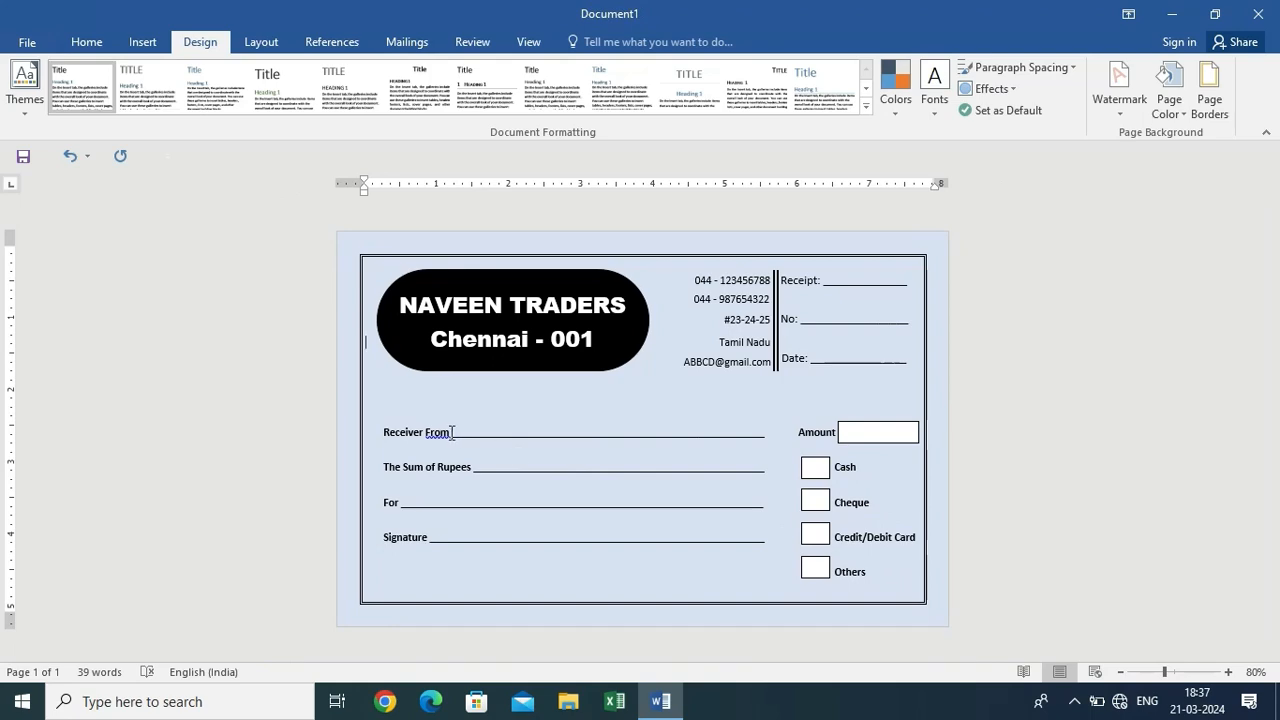